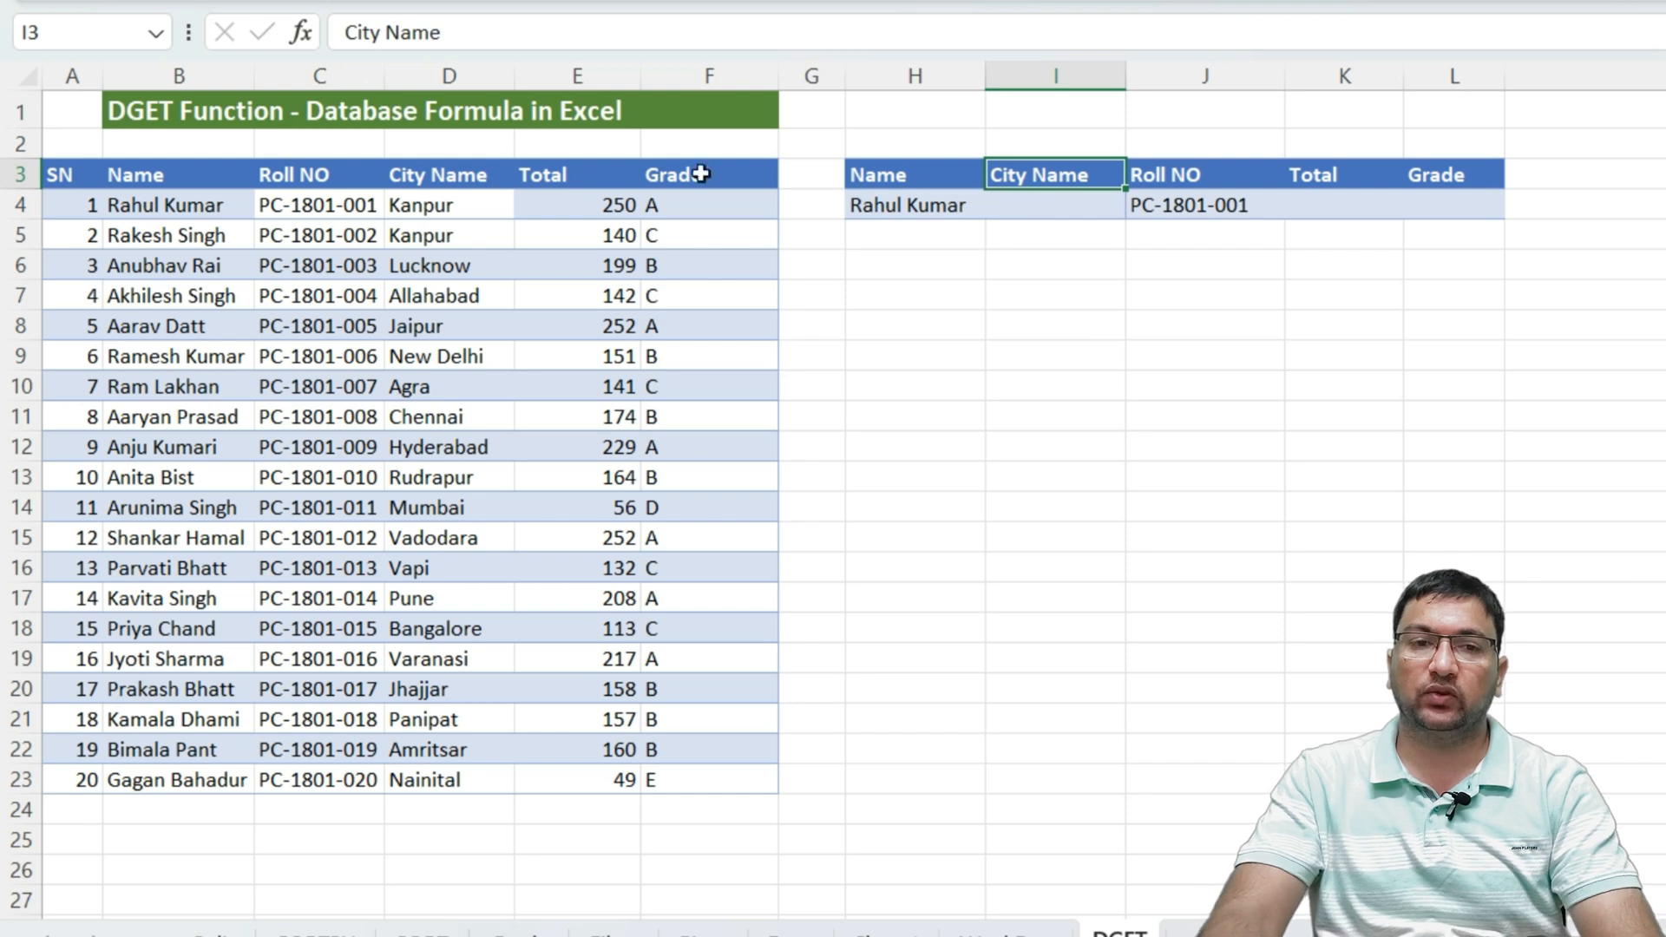
left_click(406, 175)
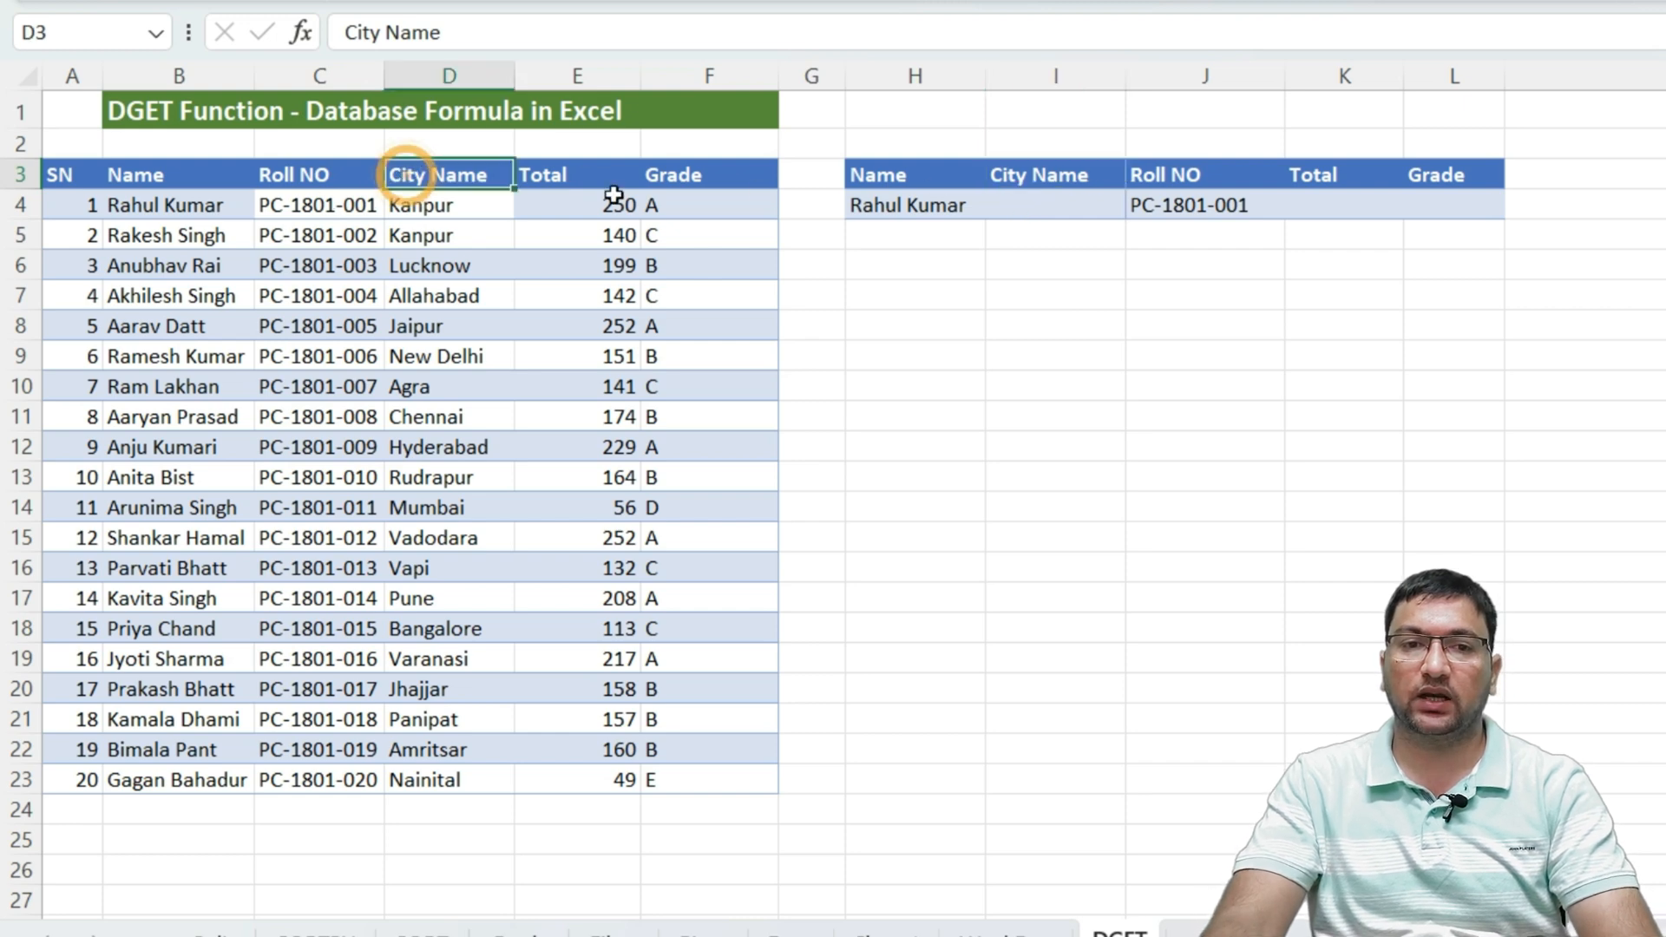
left_click(1037, 174)
left_click(409, 182)
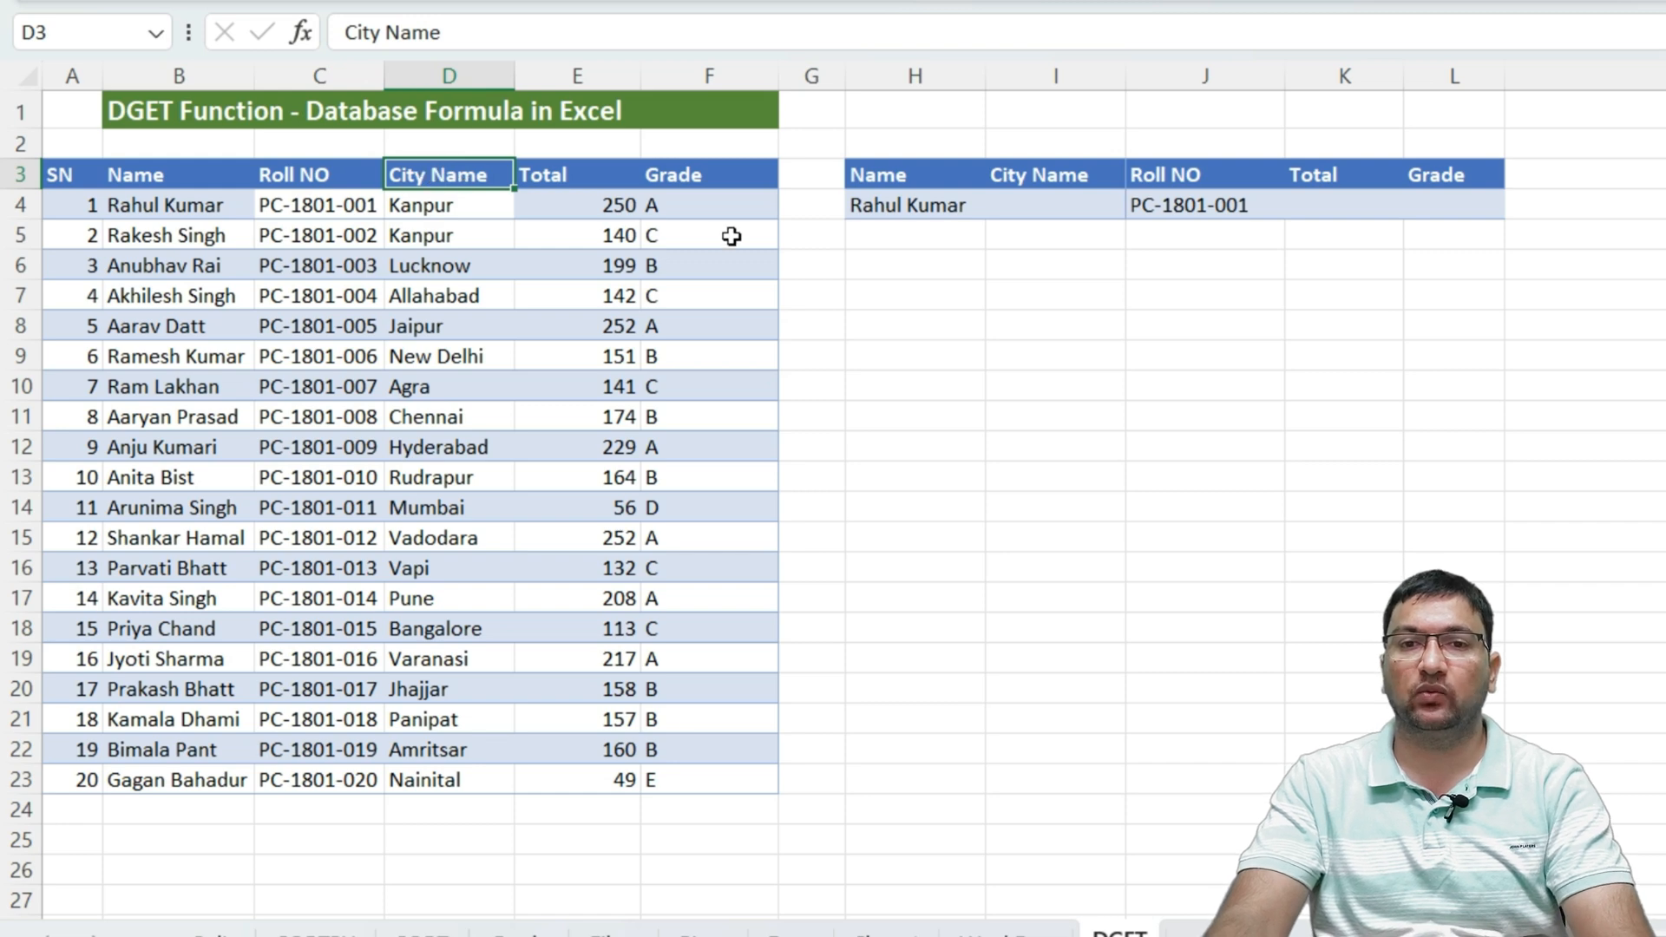
left_click(1040, 167)
left_click(1043, 205)
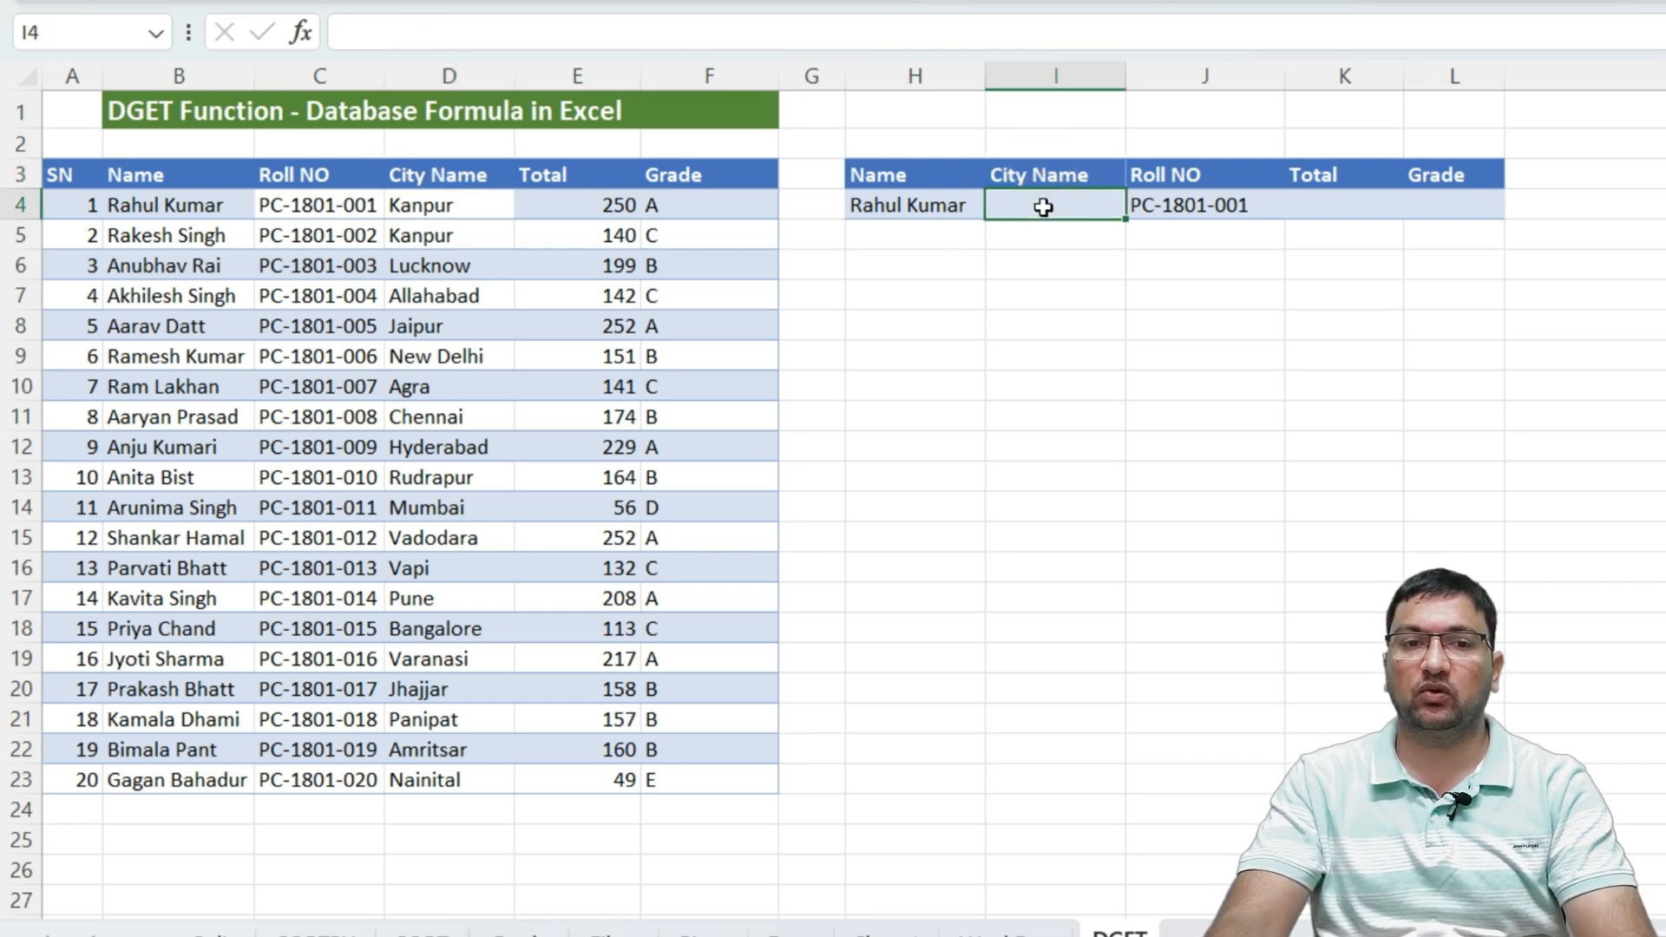
- Add list data validation to the lookup table's Name cell H4, using the student names in $B$4:$B$23 as source
left_click(920, 206)
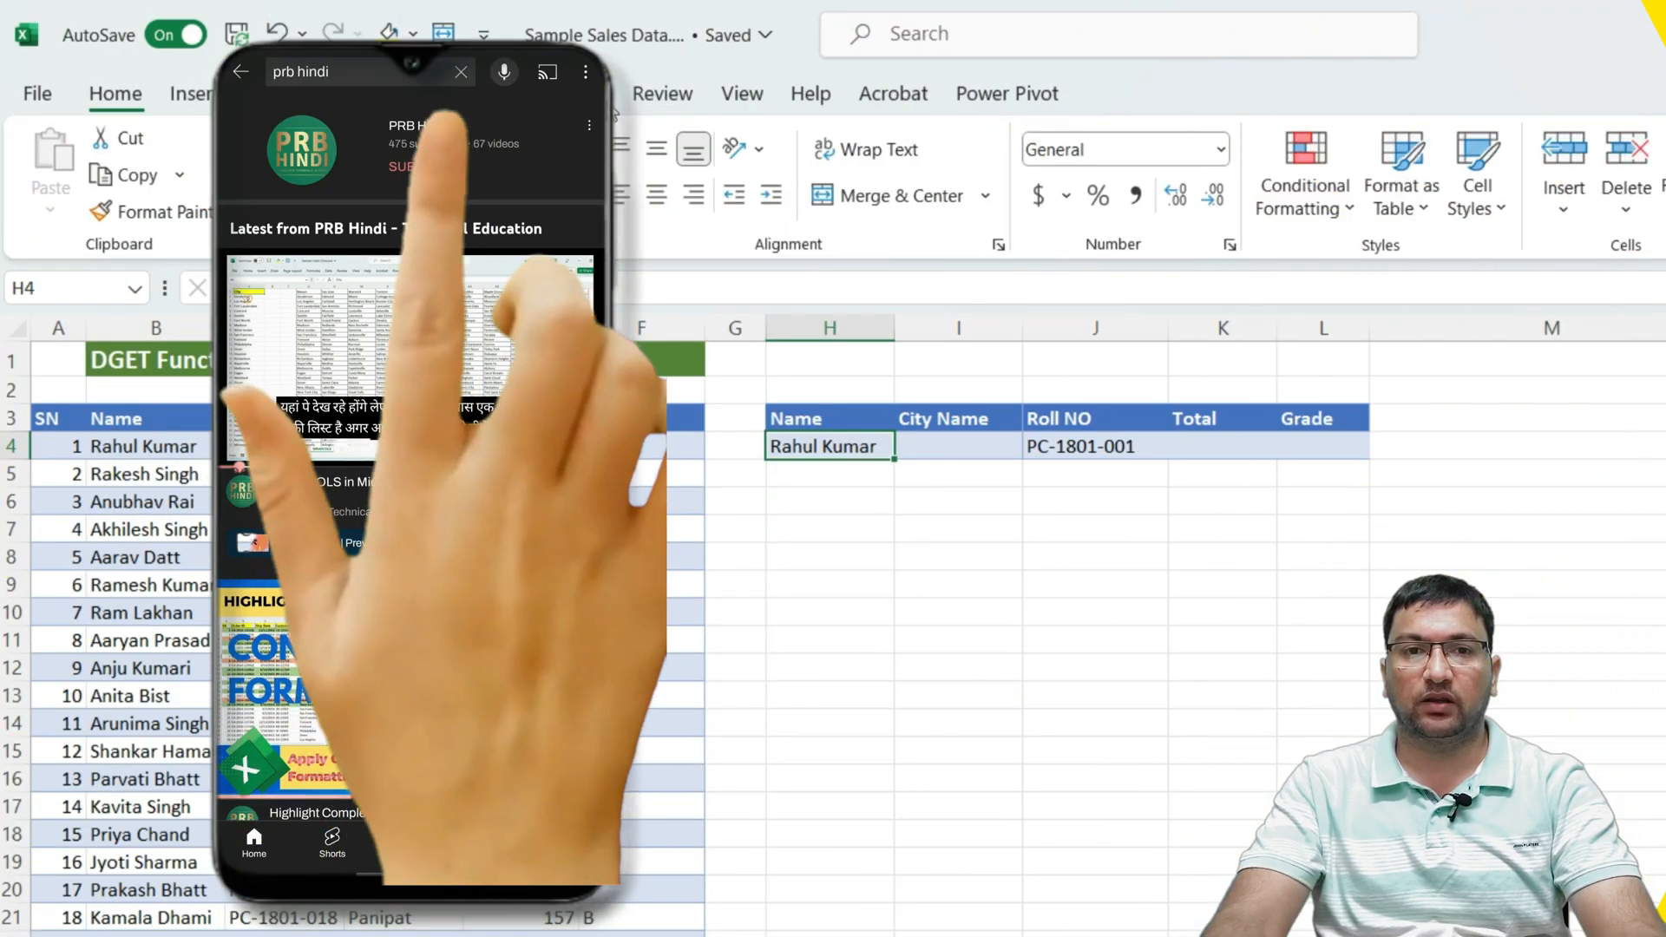
left_click(599, 94)
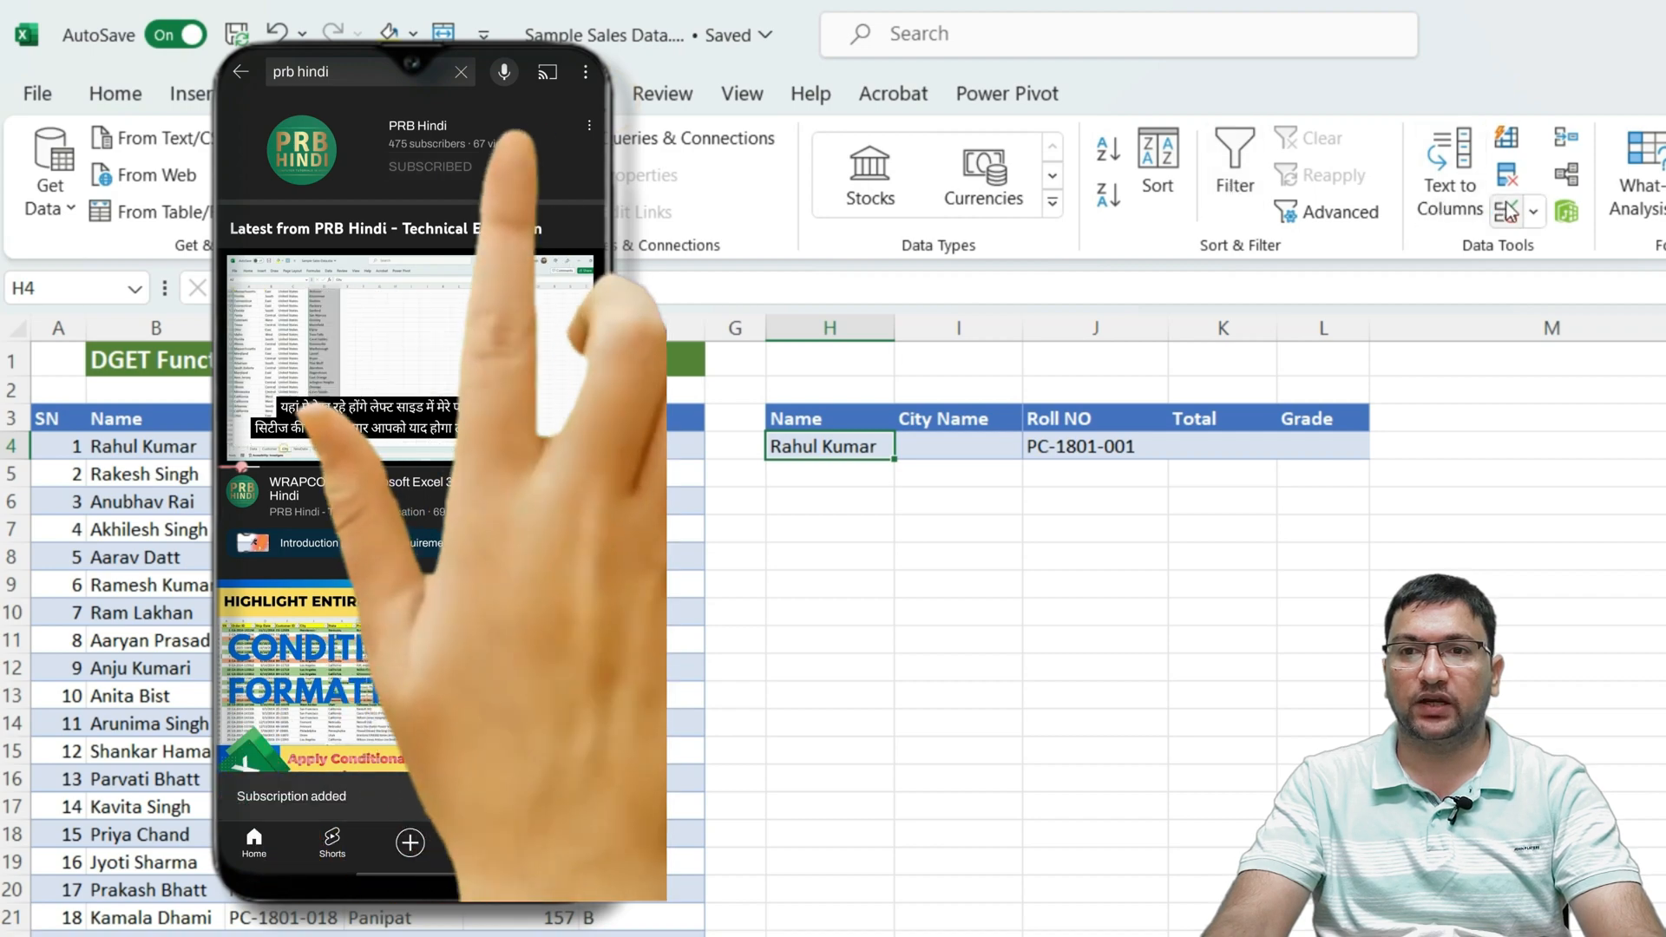
left_click(1508, 210)
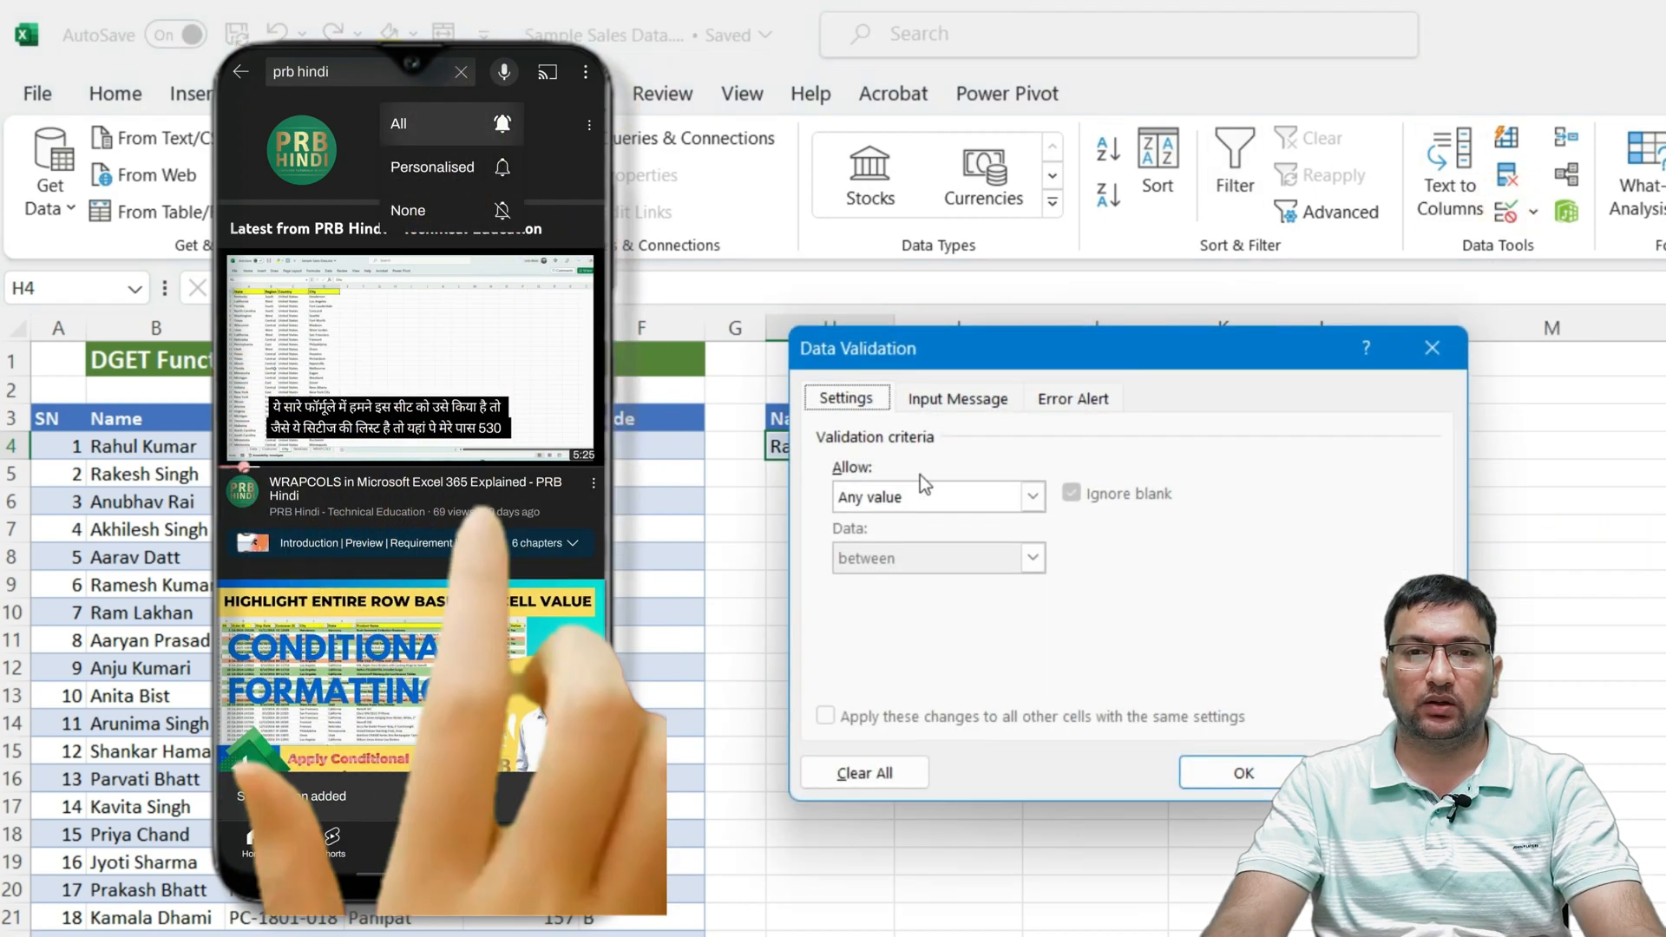
left_click(955, 497)
left_click(885, 585)
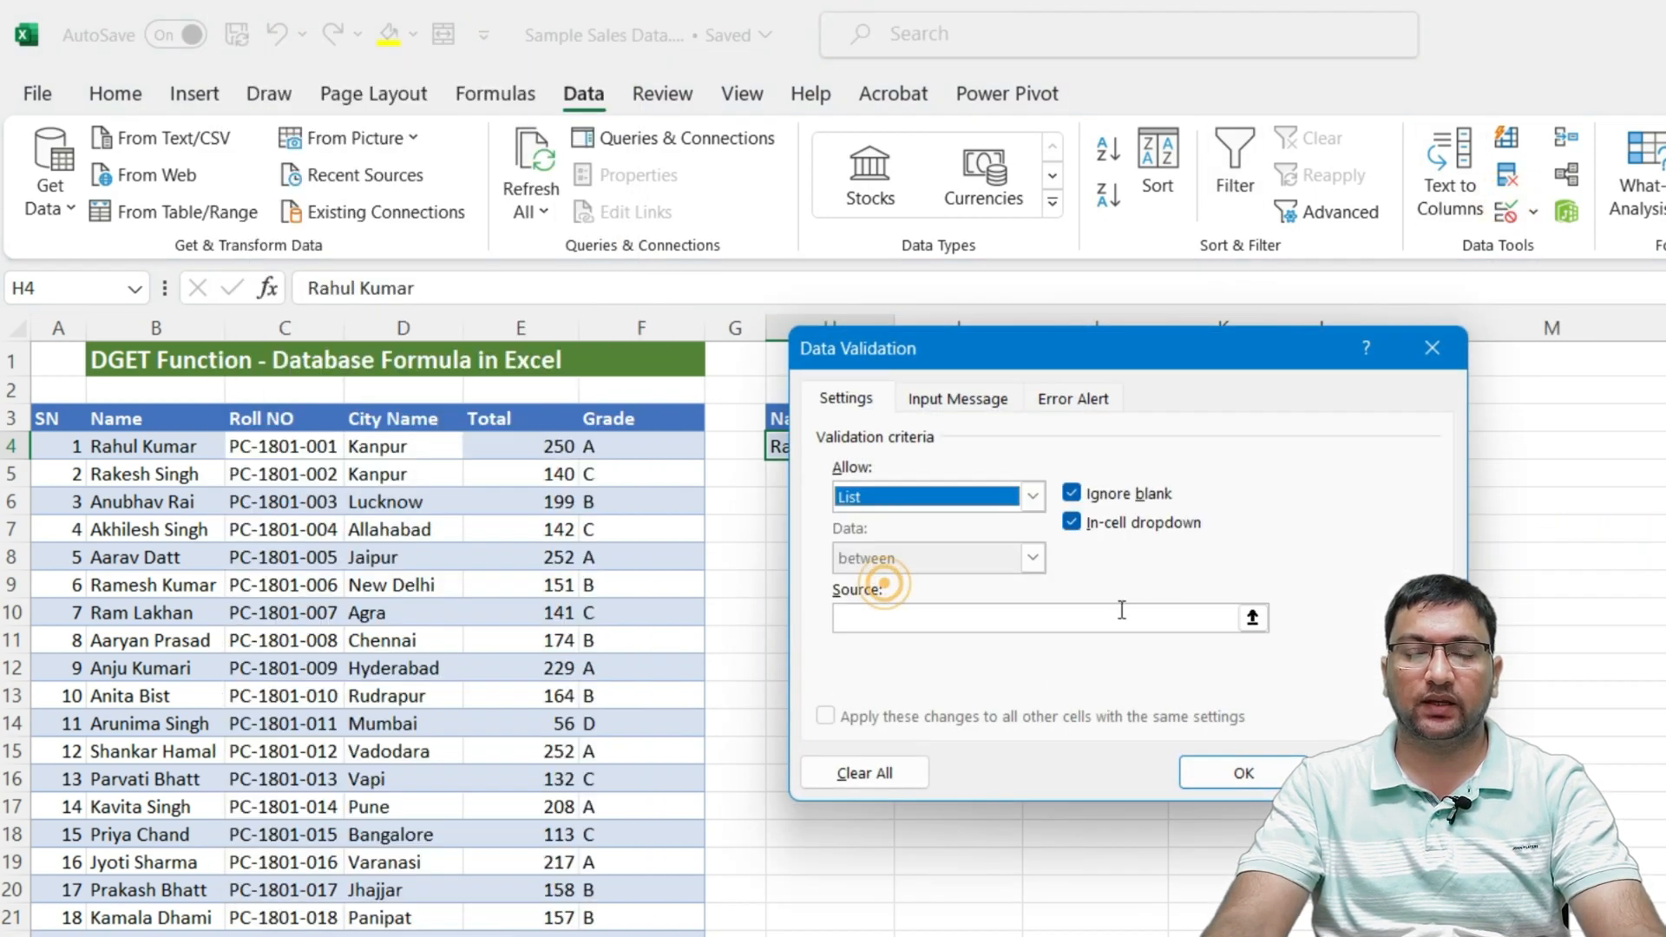
left_click(1252, 617)
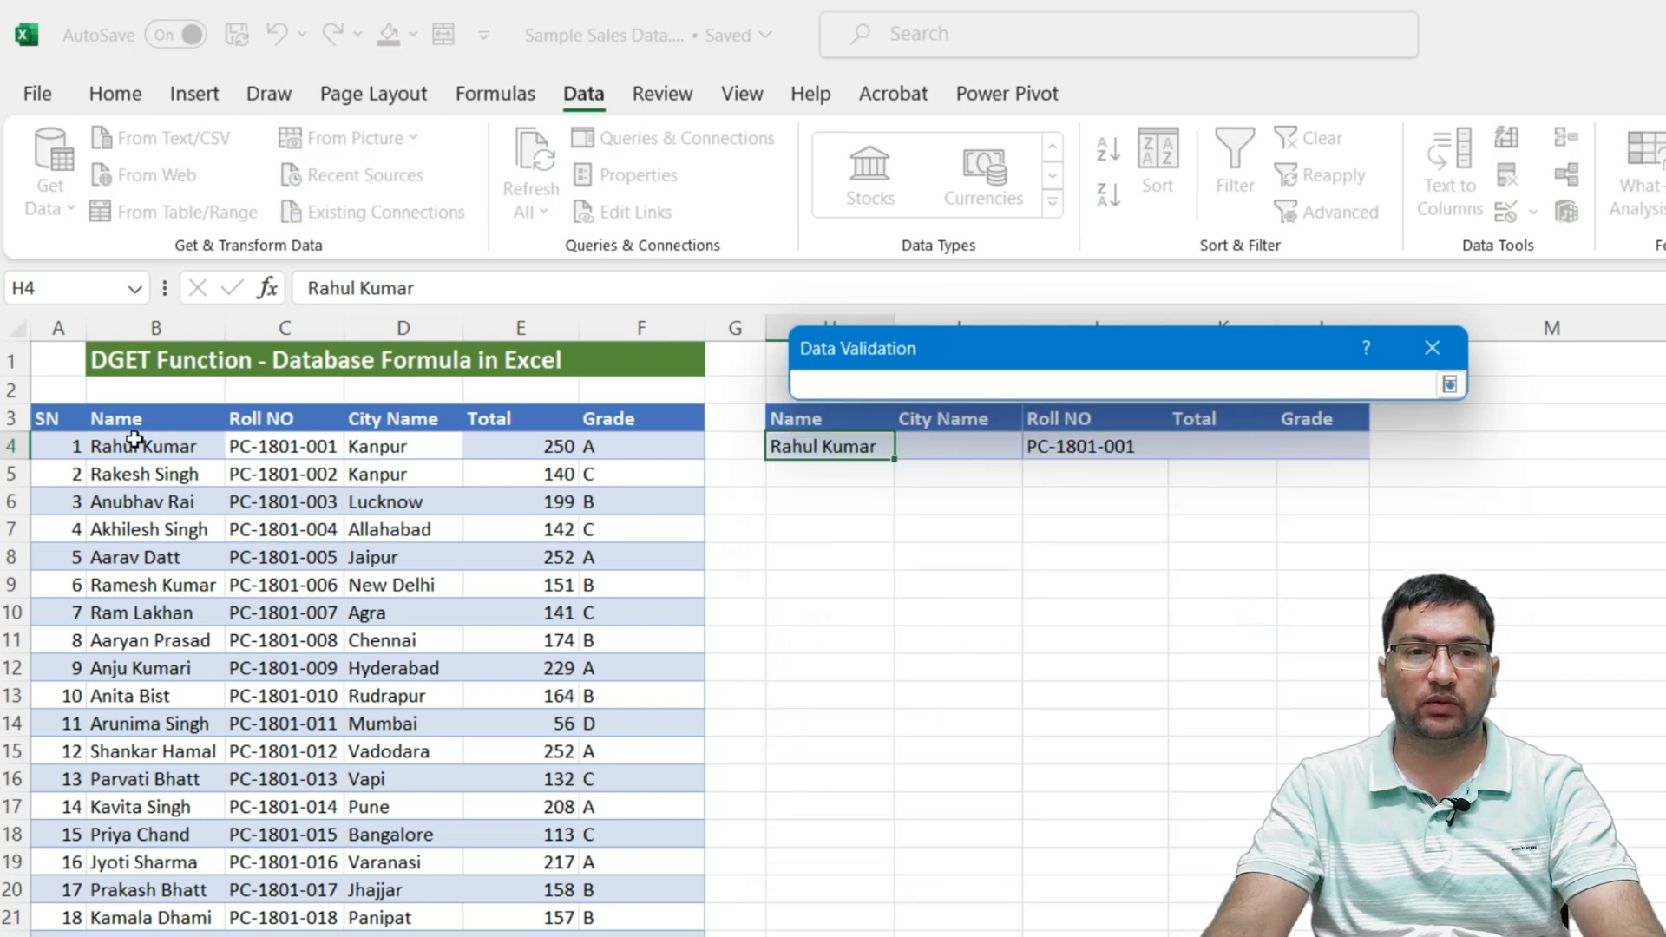
left_click_drag(134, 440, 260, 934)
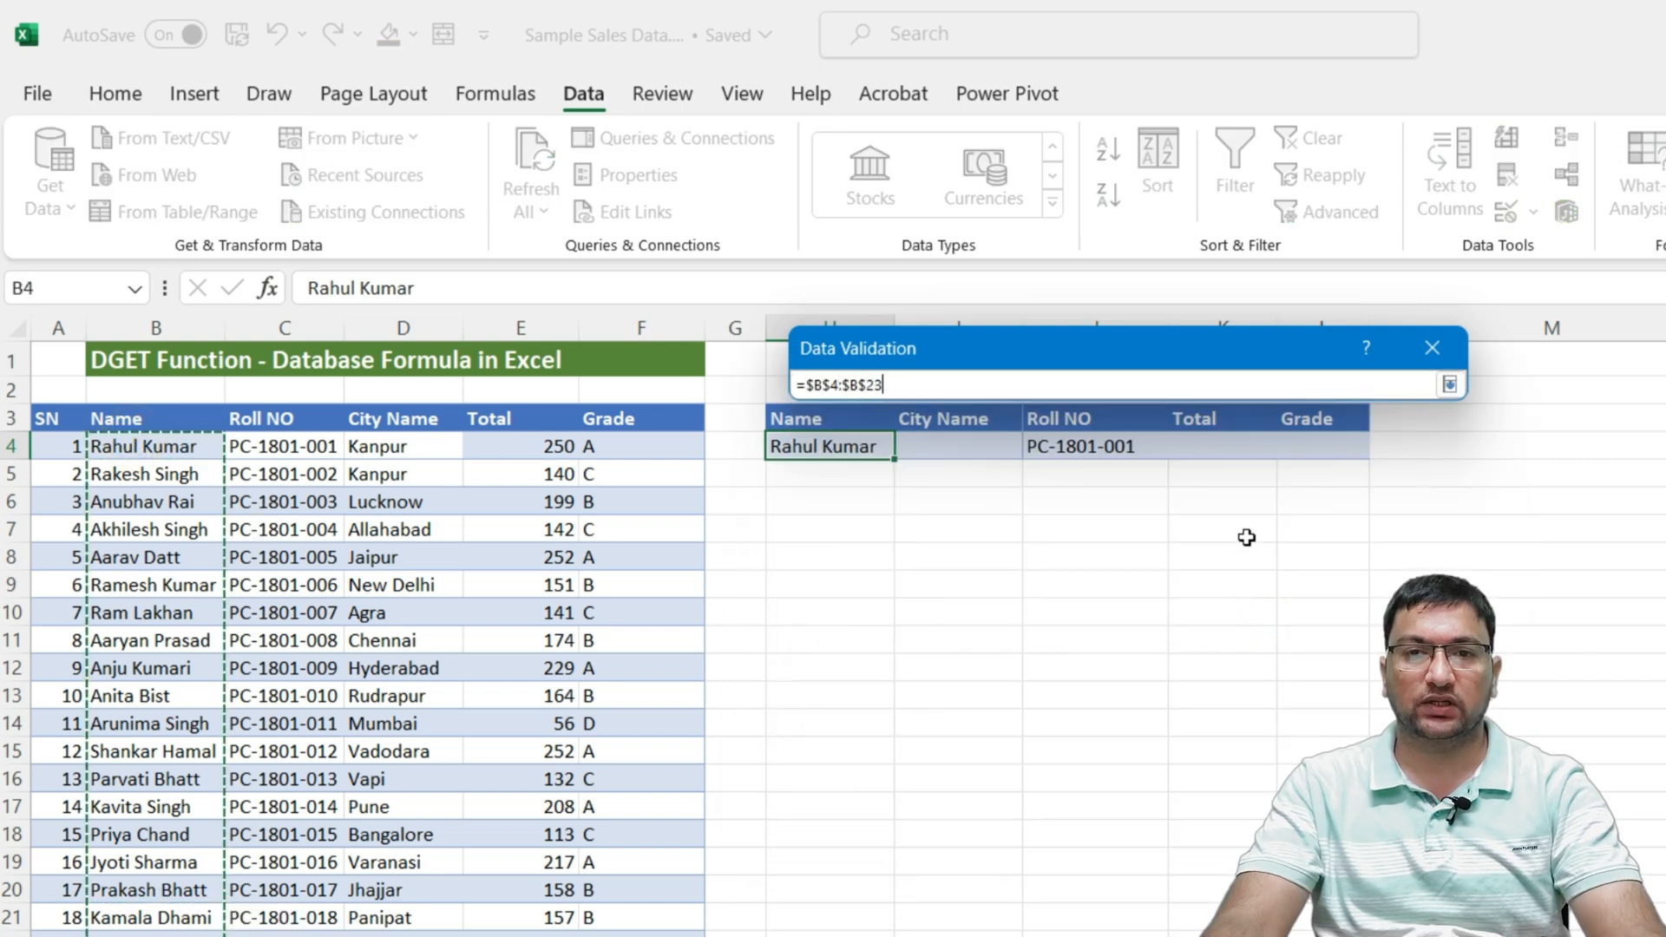
left_click(1450, 384)
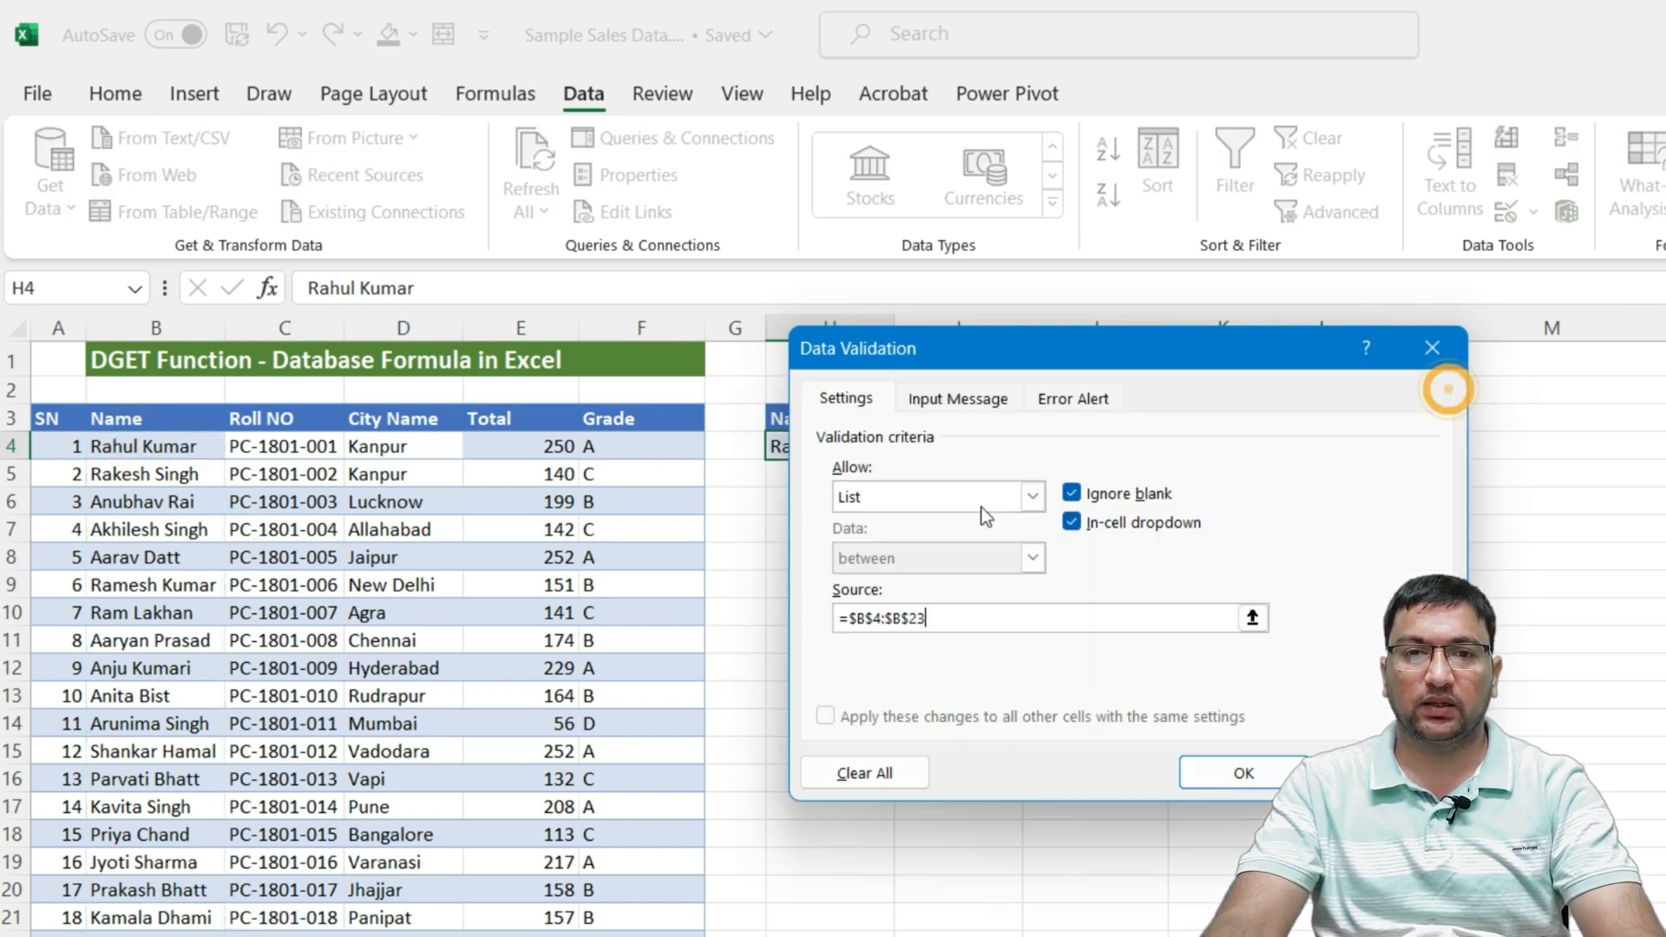
left_click(1217, 775)
- Add list data validation to the City Name cell I4, using the cities in $D$4:$D$23 as source
left_click(974, 448)
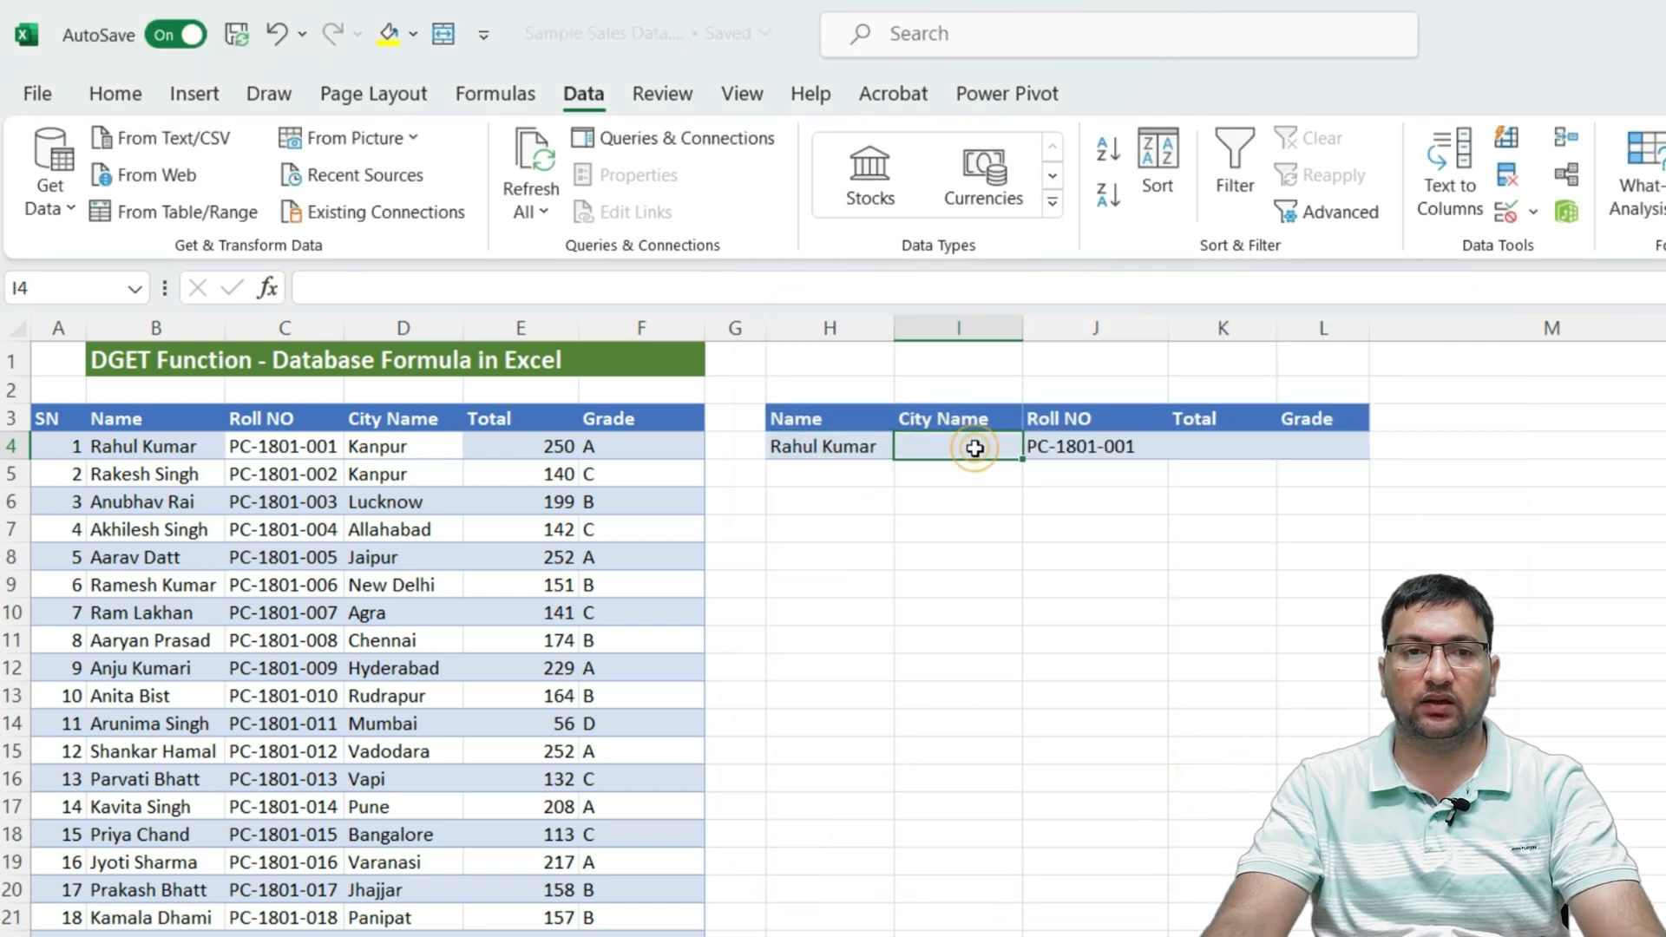
left_click(1510, 213)
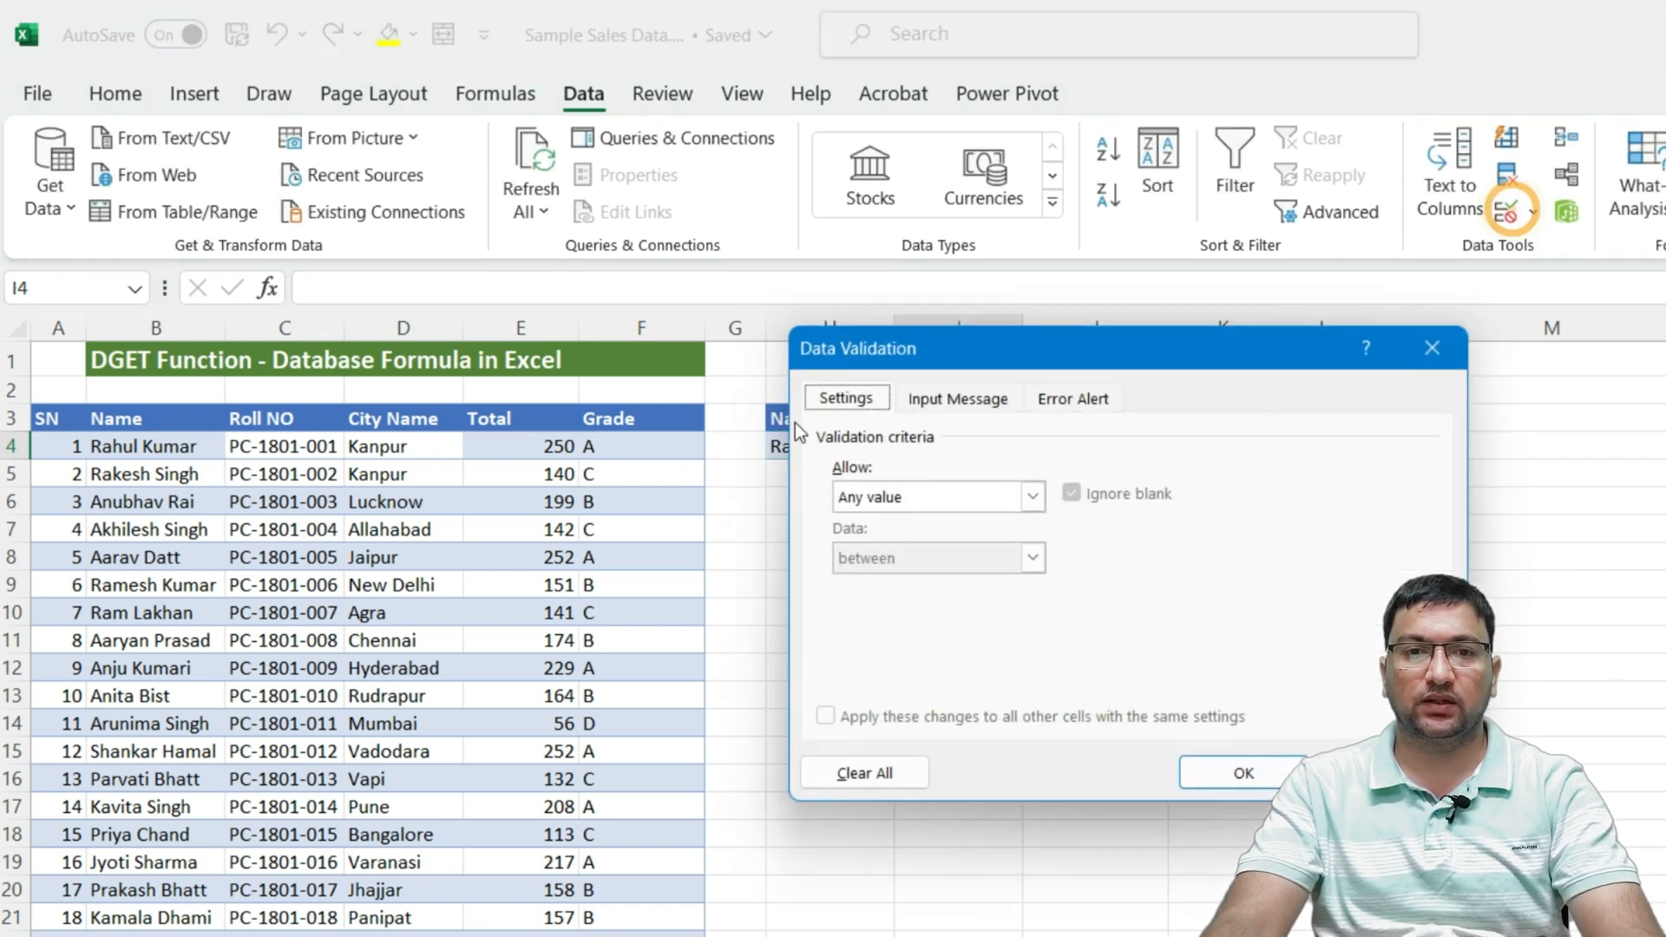
left_click(918, 495)
left_click(868, 580)
left_click(1254, 617)
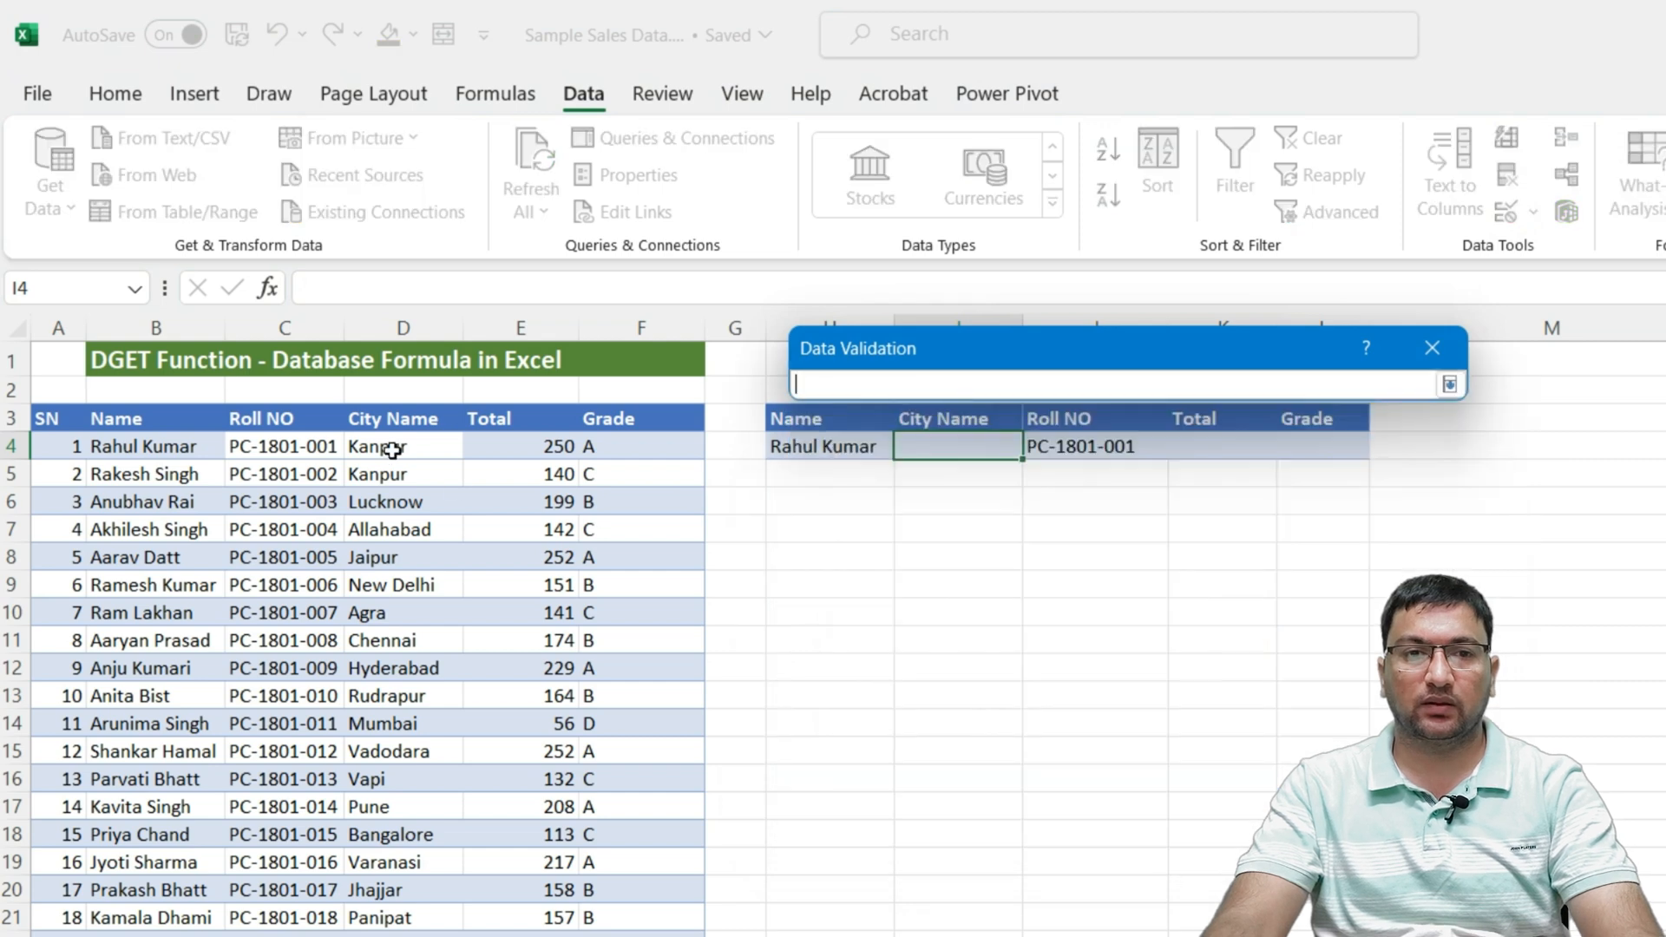
left_click_drag(392, 450, 404, 934)
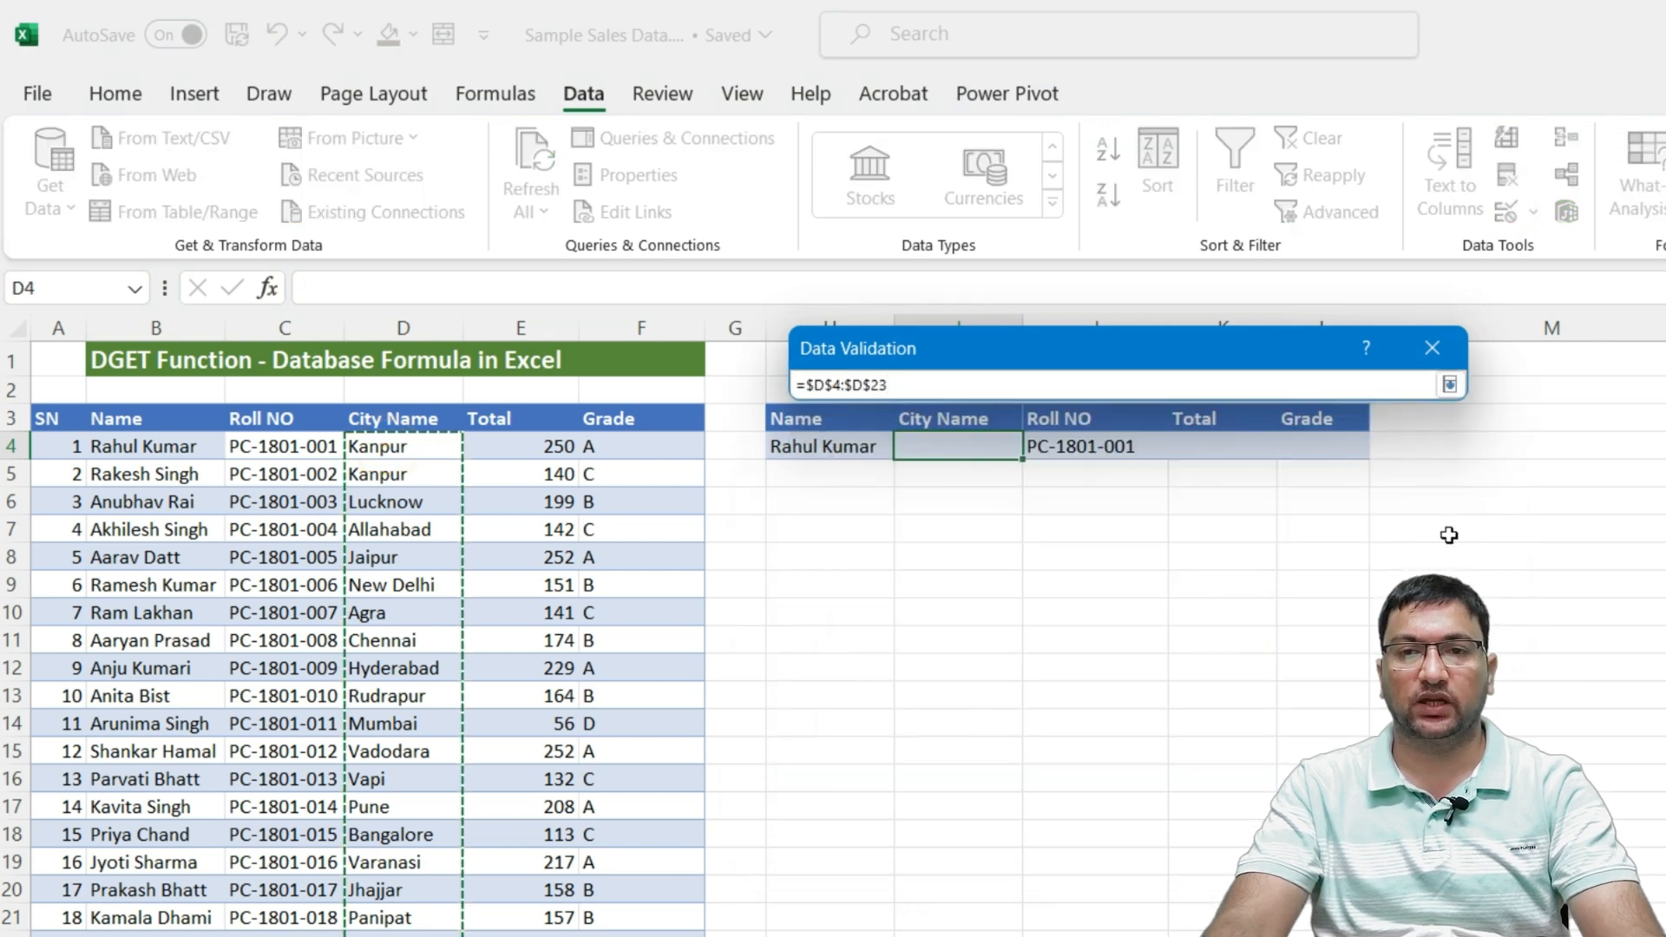
left_click(1449, 385)
left_click(1248, 770)
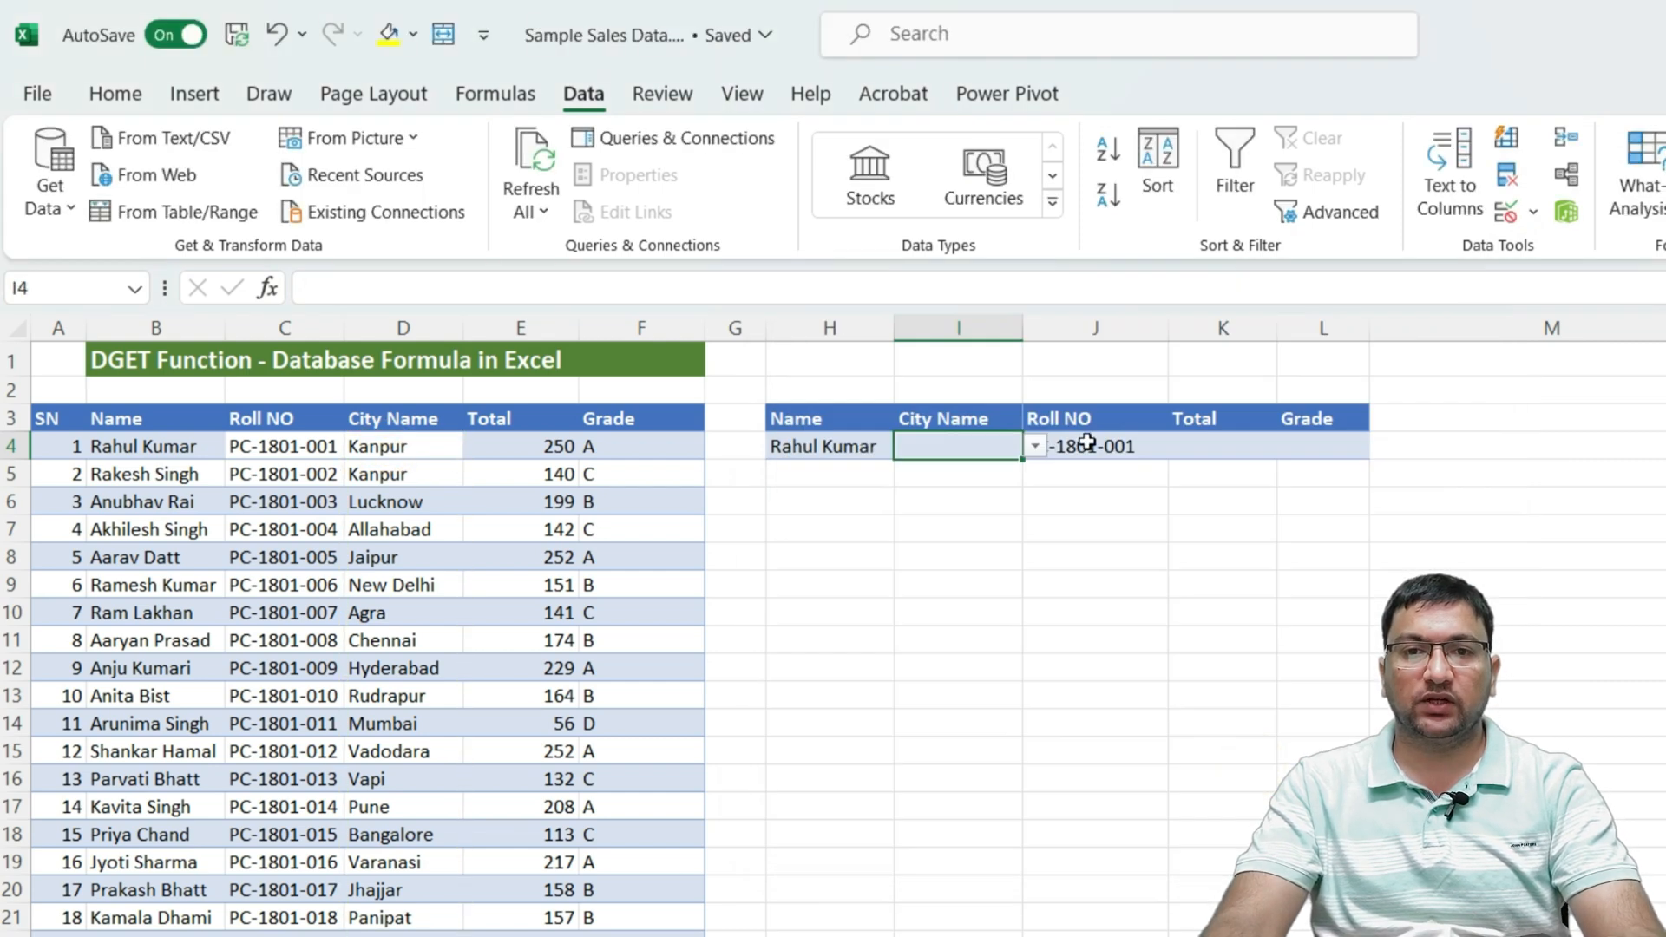
- Clear the value from the lookup table's Roll NO cell J4
left_click(1088, 444)
key("Delete")
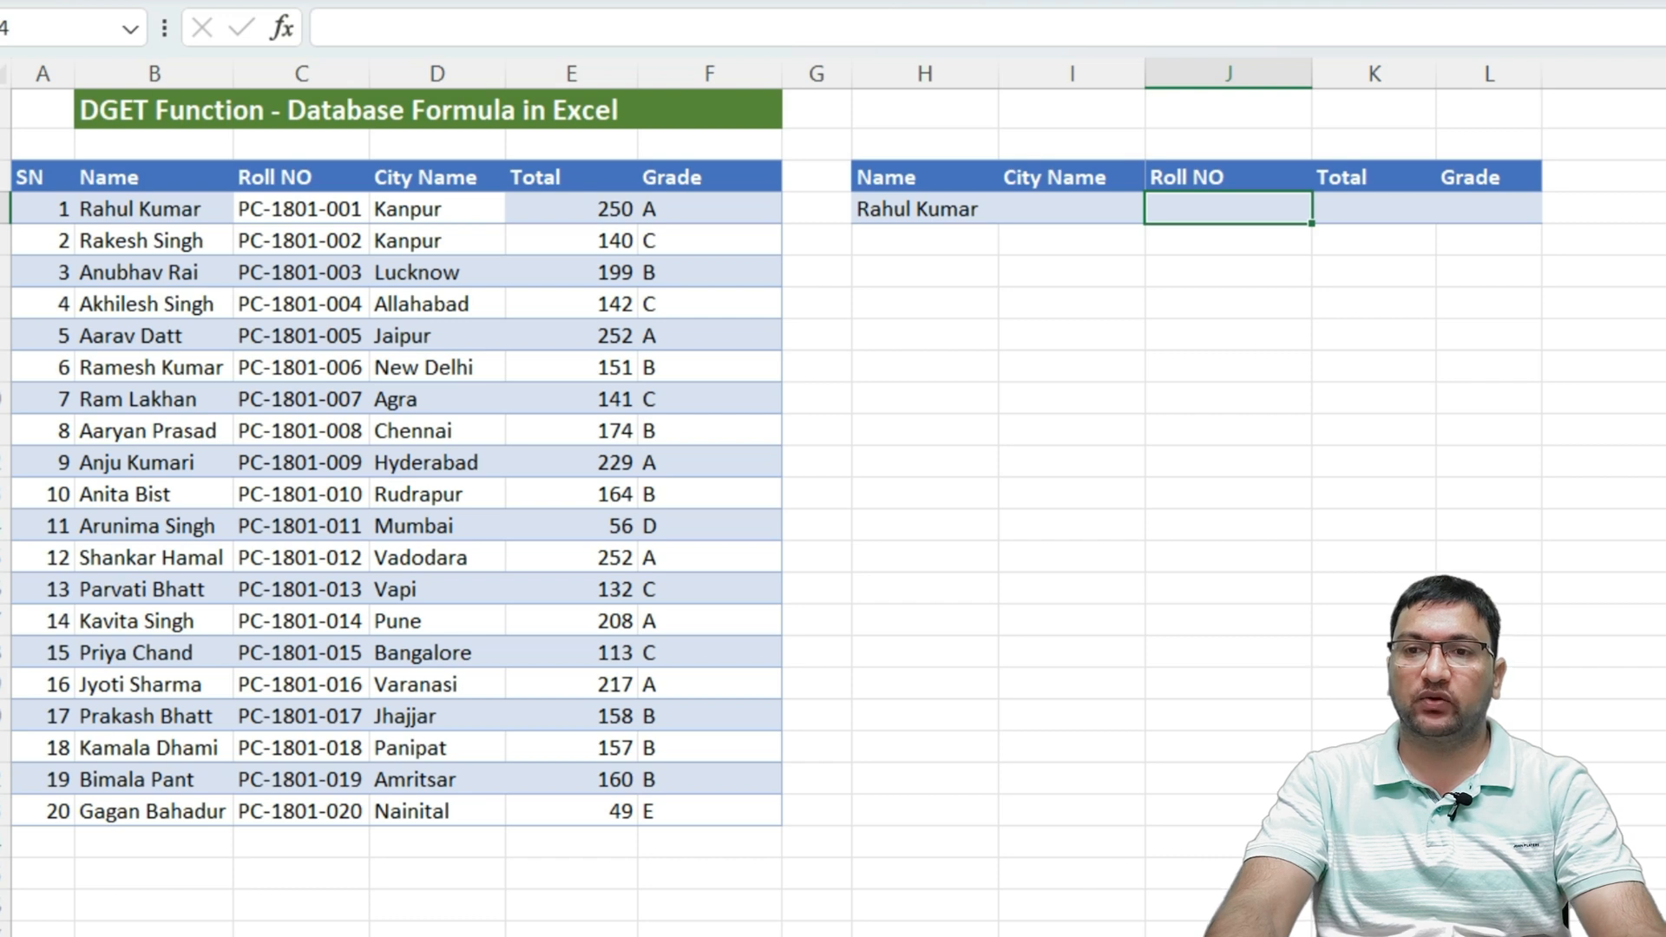
left_click_drag(1656, 240, 1655, 589)
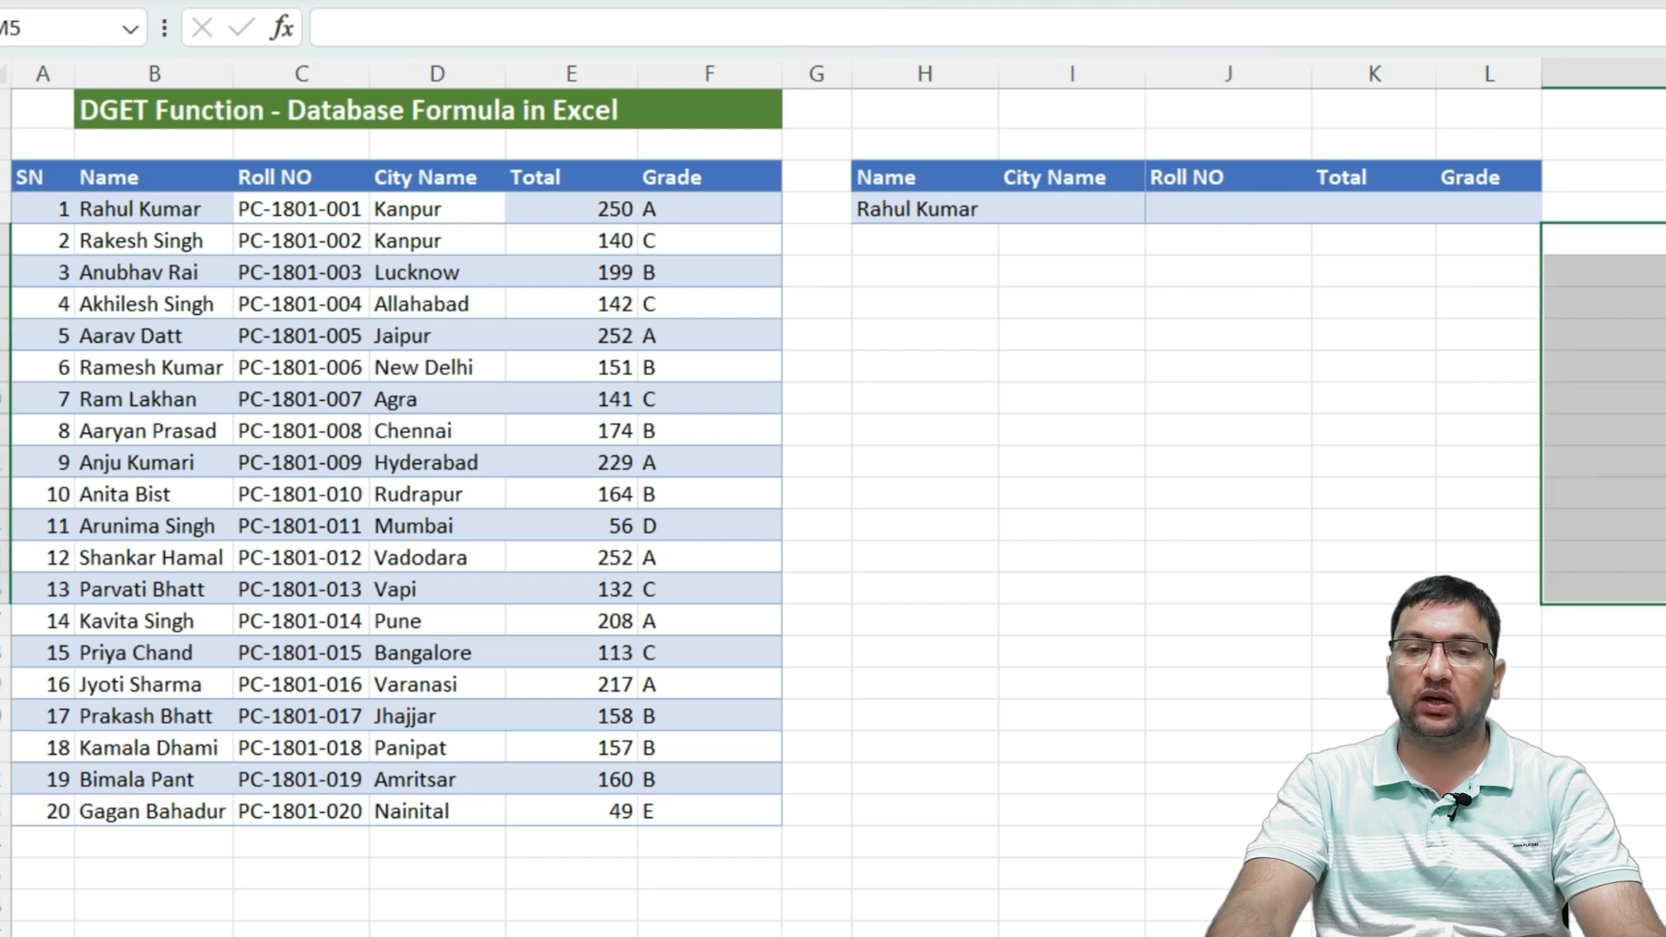
left_click(1355, 213)
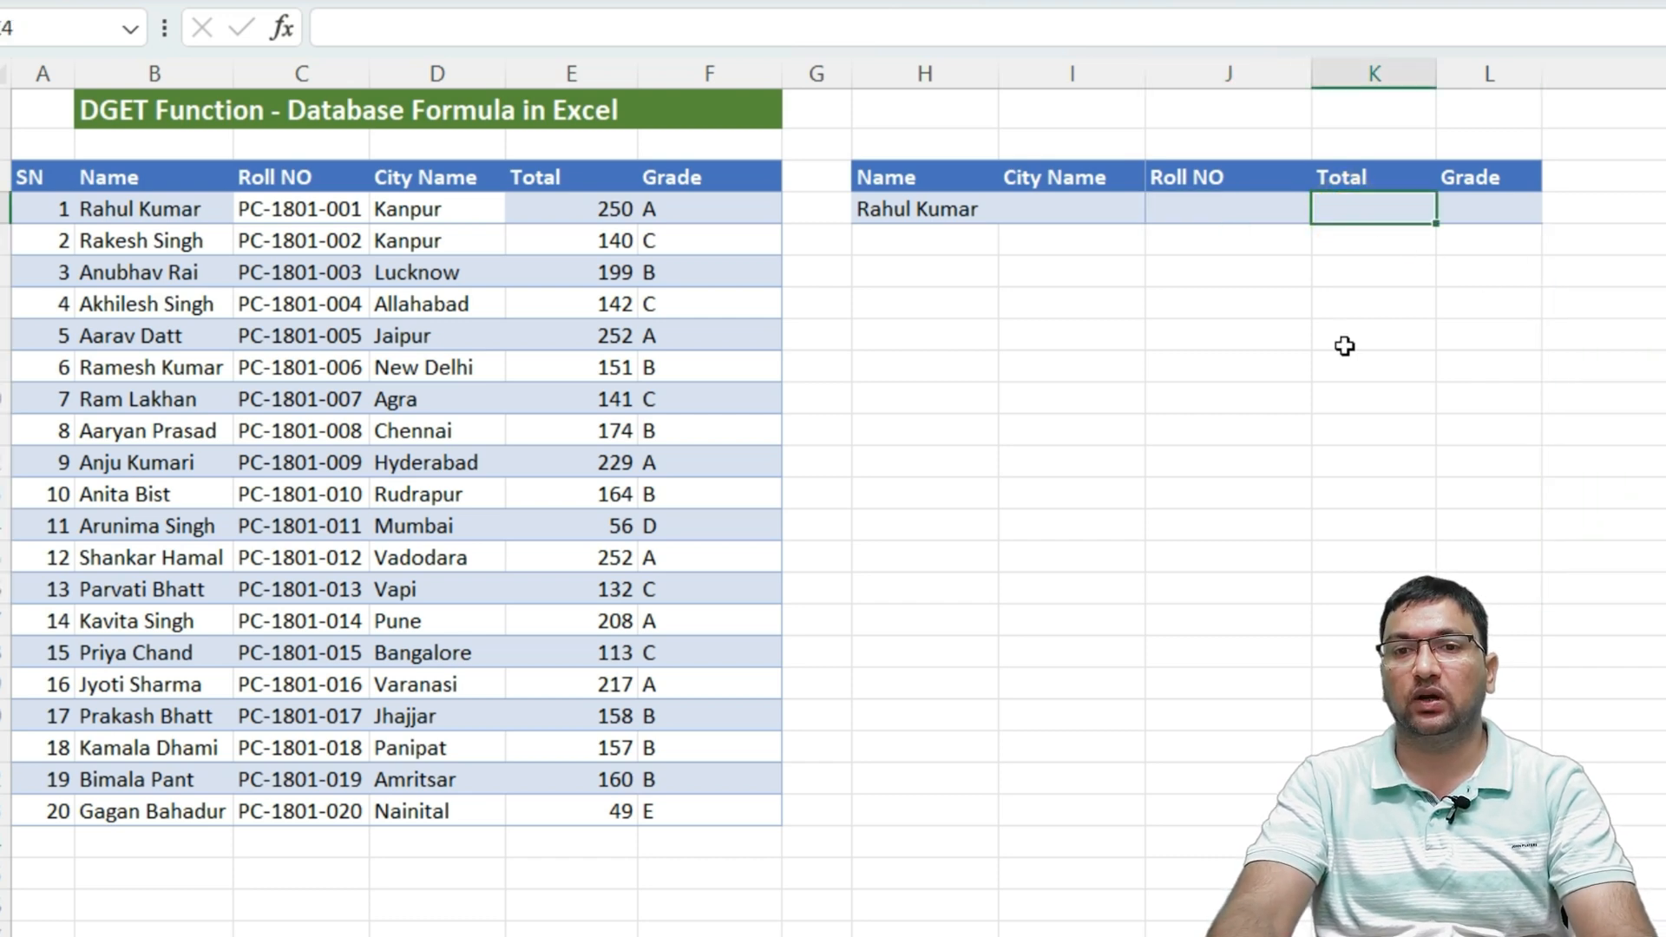
left_click(1263, 207)
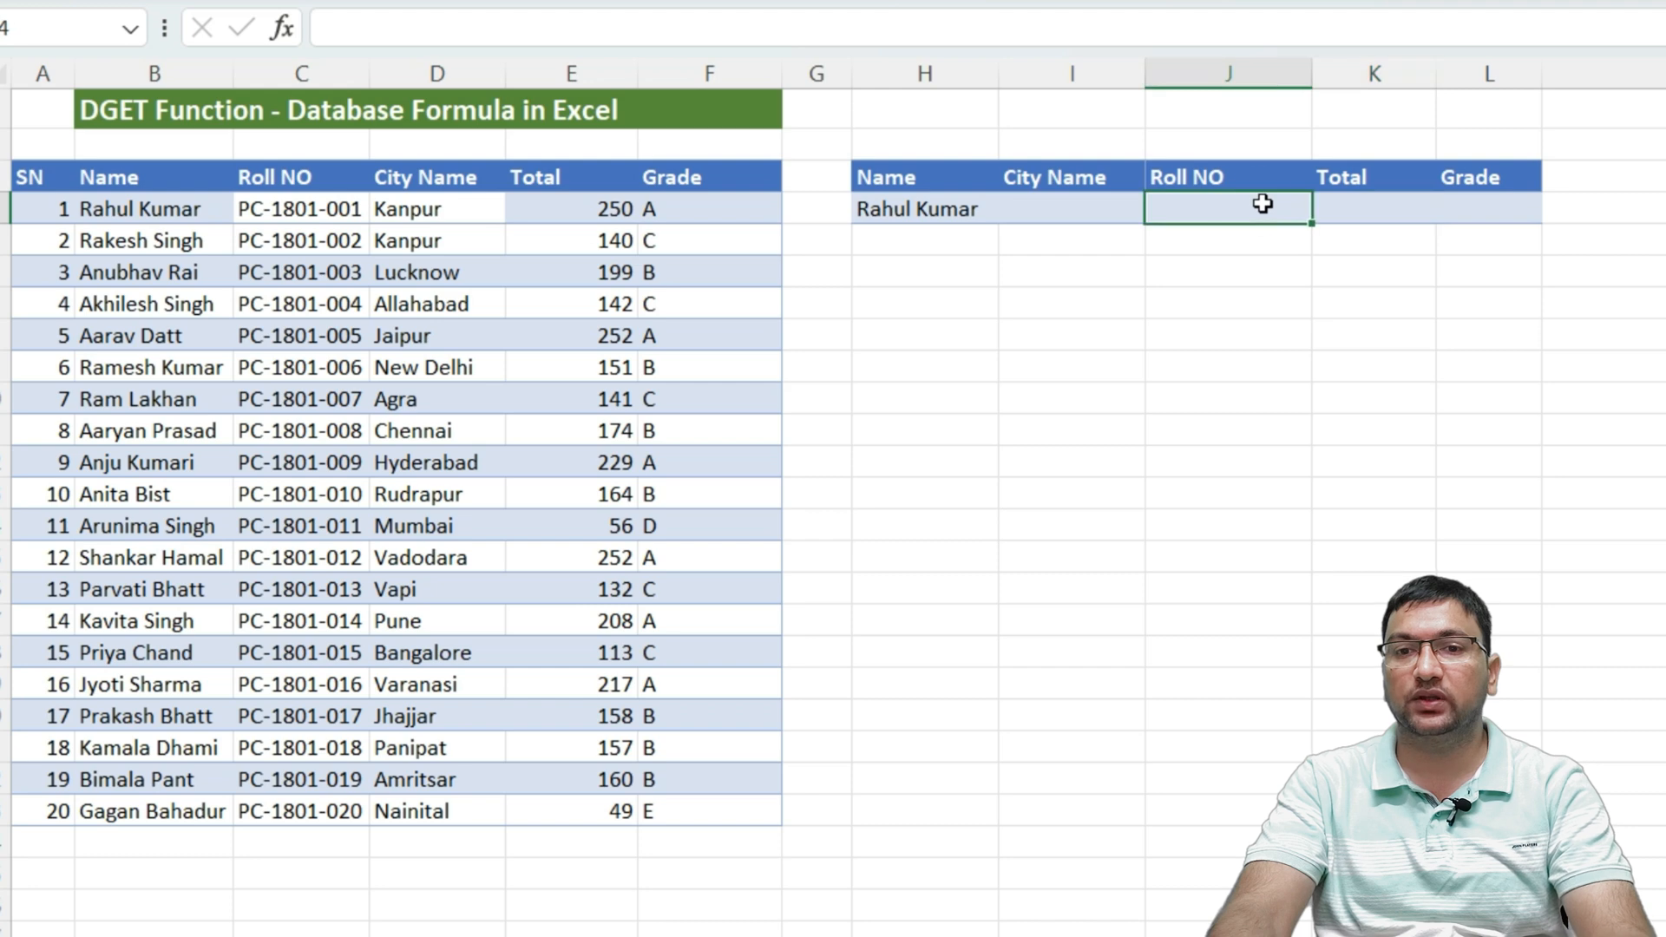
left_click(972, 213)
left_click(1056, 212)
- Apply all borders to the lookup table's input row, from the Name cell through the Grade cell (H4:L4)
left_click(920, 206)
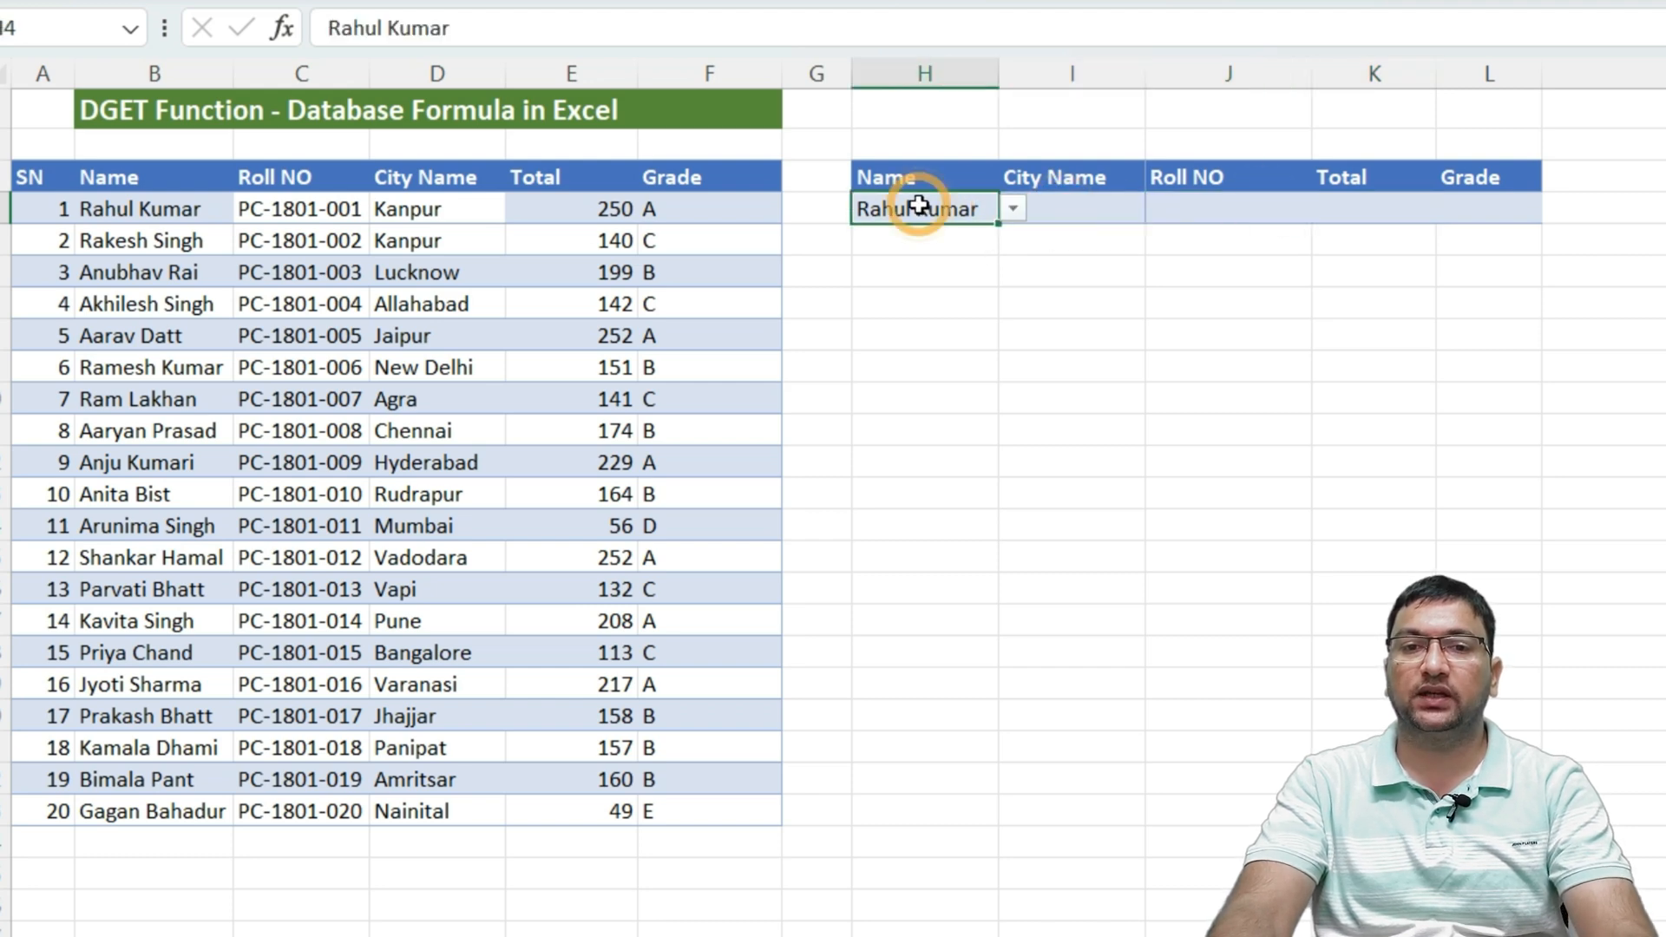
key("shift+Right")
key("shift+Right")
key("shift+Right")
key("shift+Right")
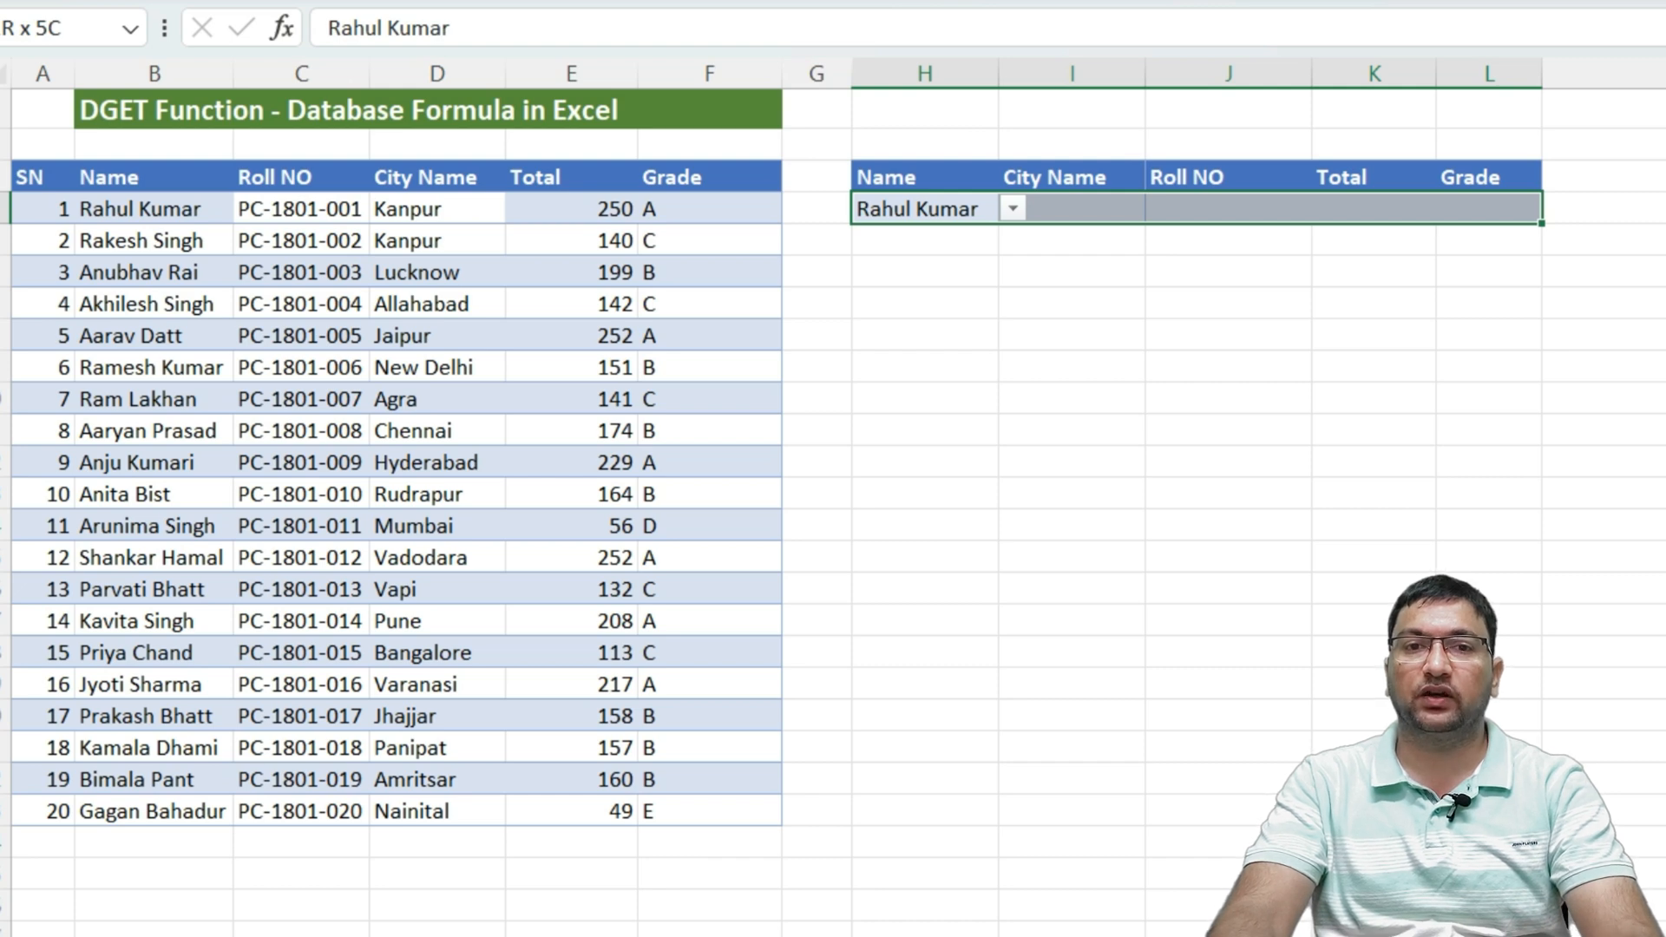
key("alt+h")
key("b")
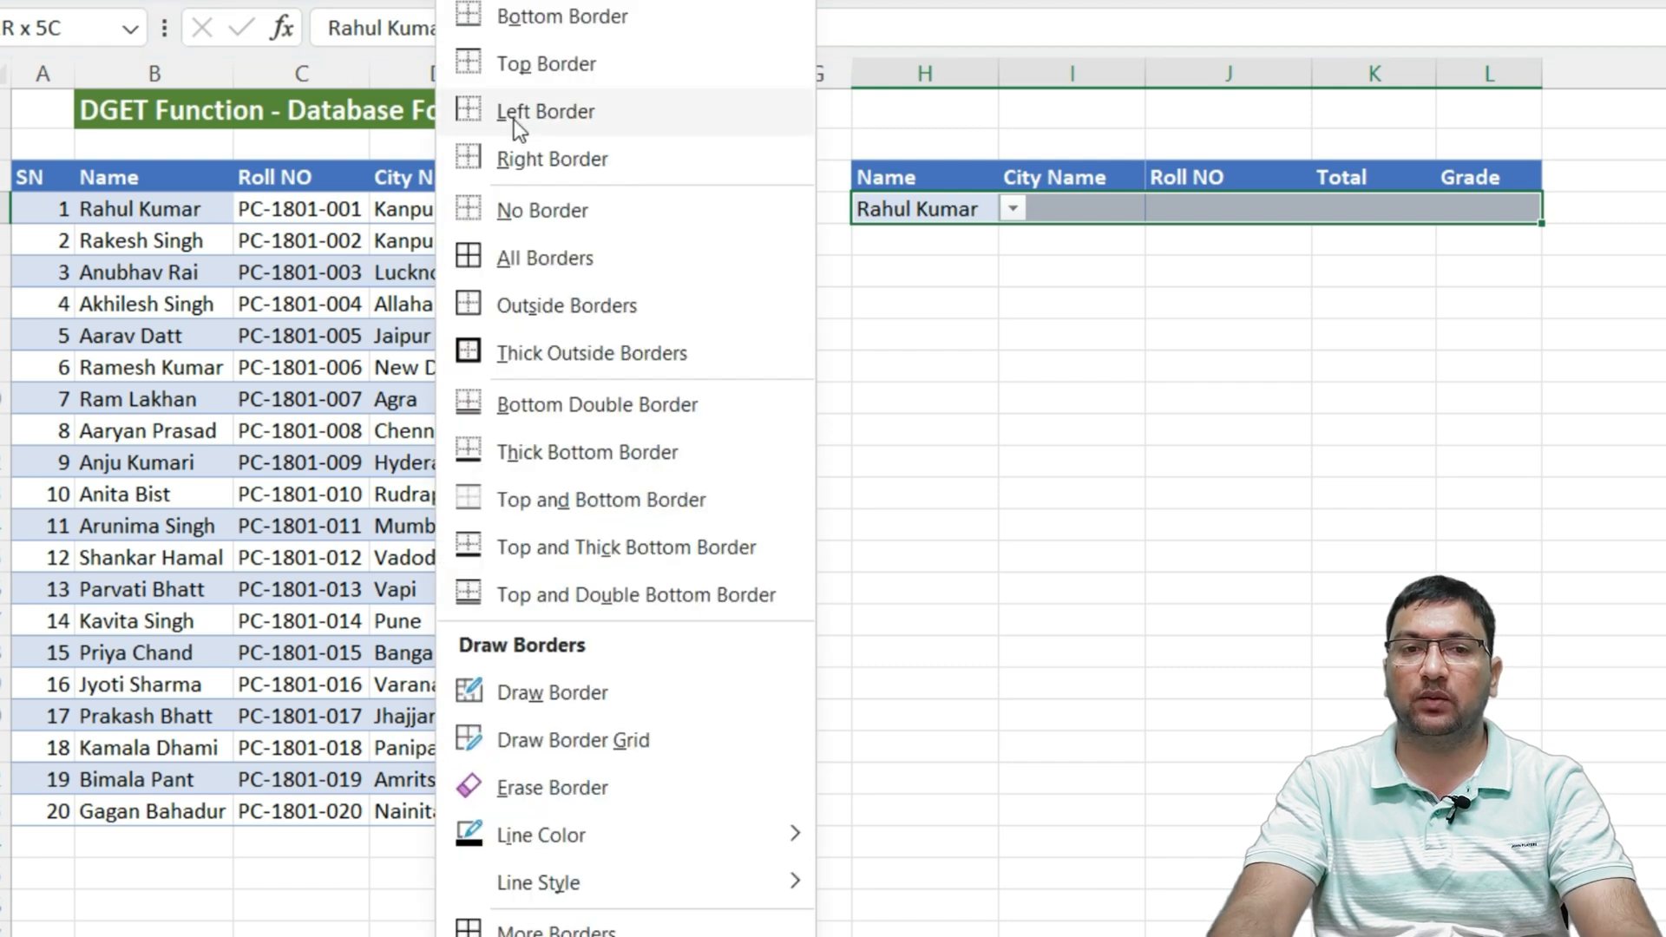
left_click(563, 275)
left_click(1123, 268)
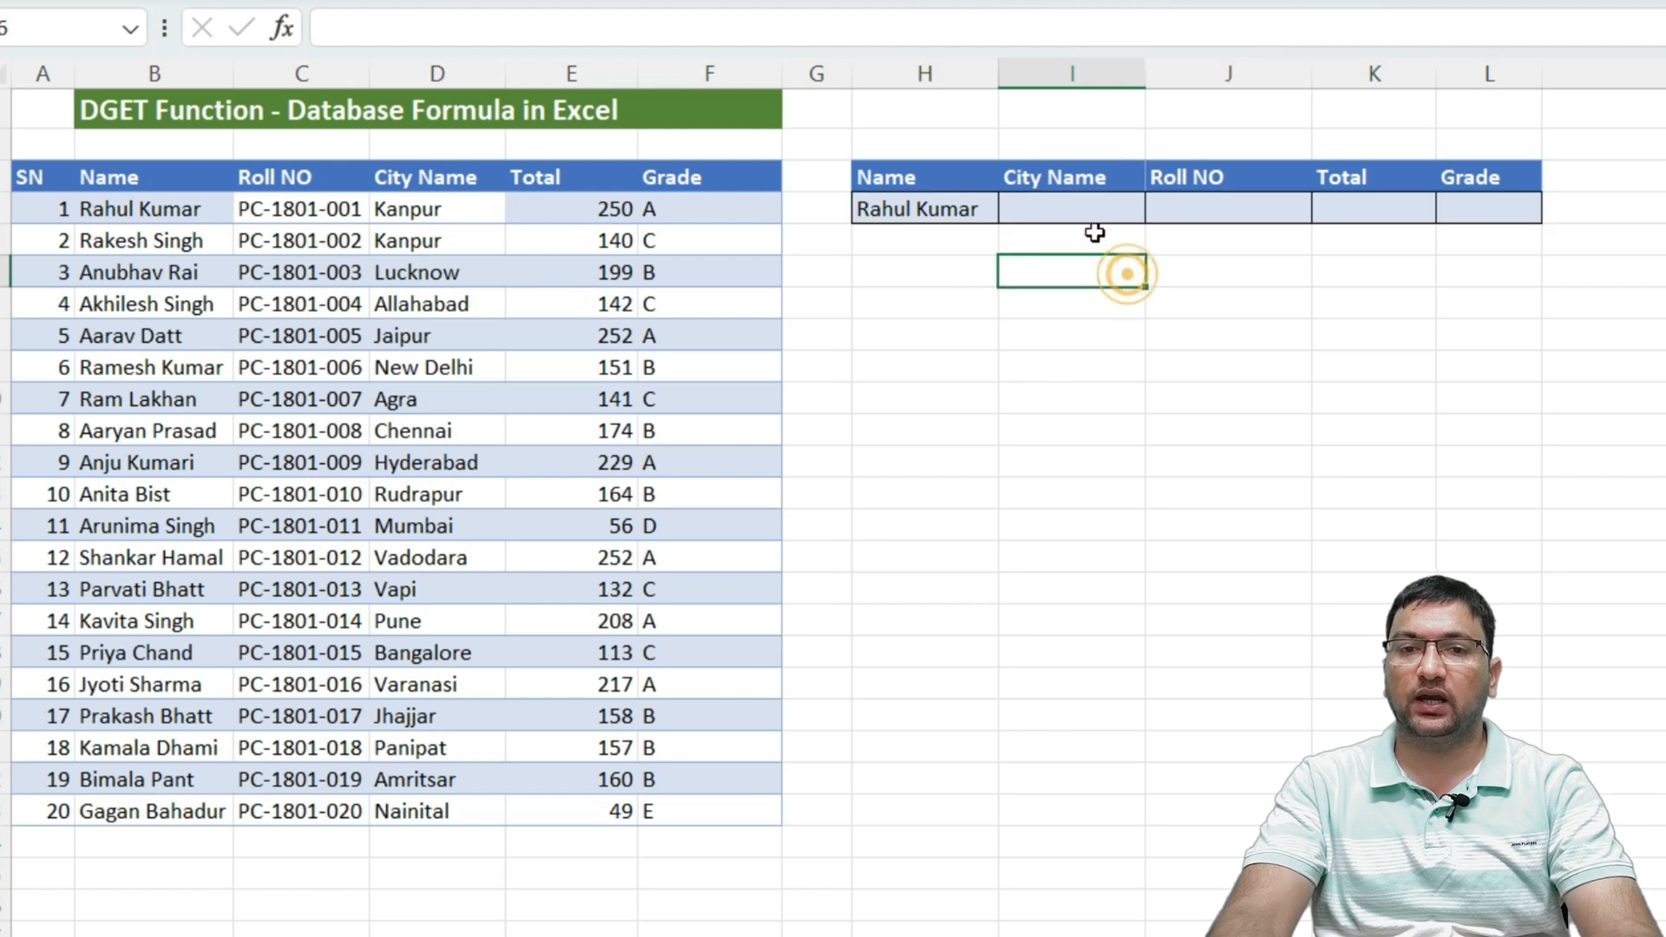
left_click(1074, 208)
left_click(1230, 207)
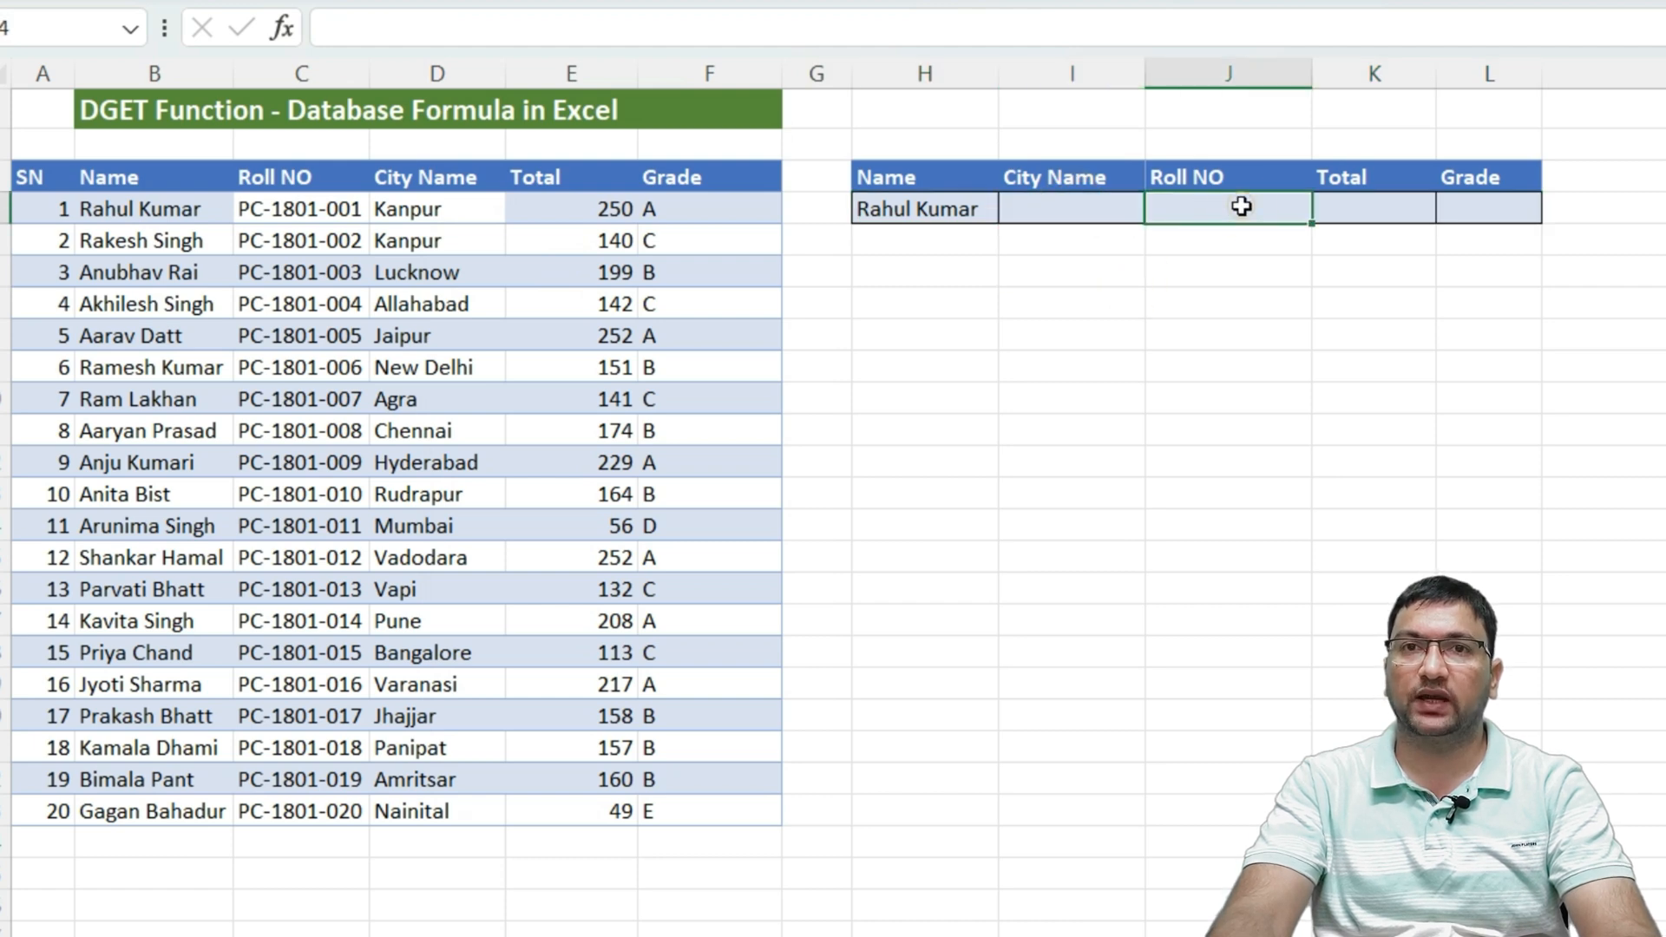
left_click(1401, 208)
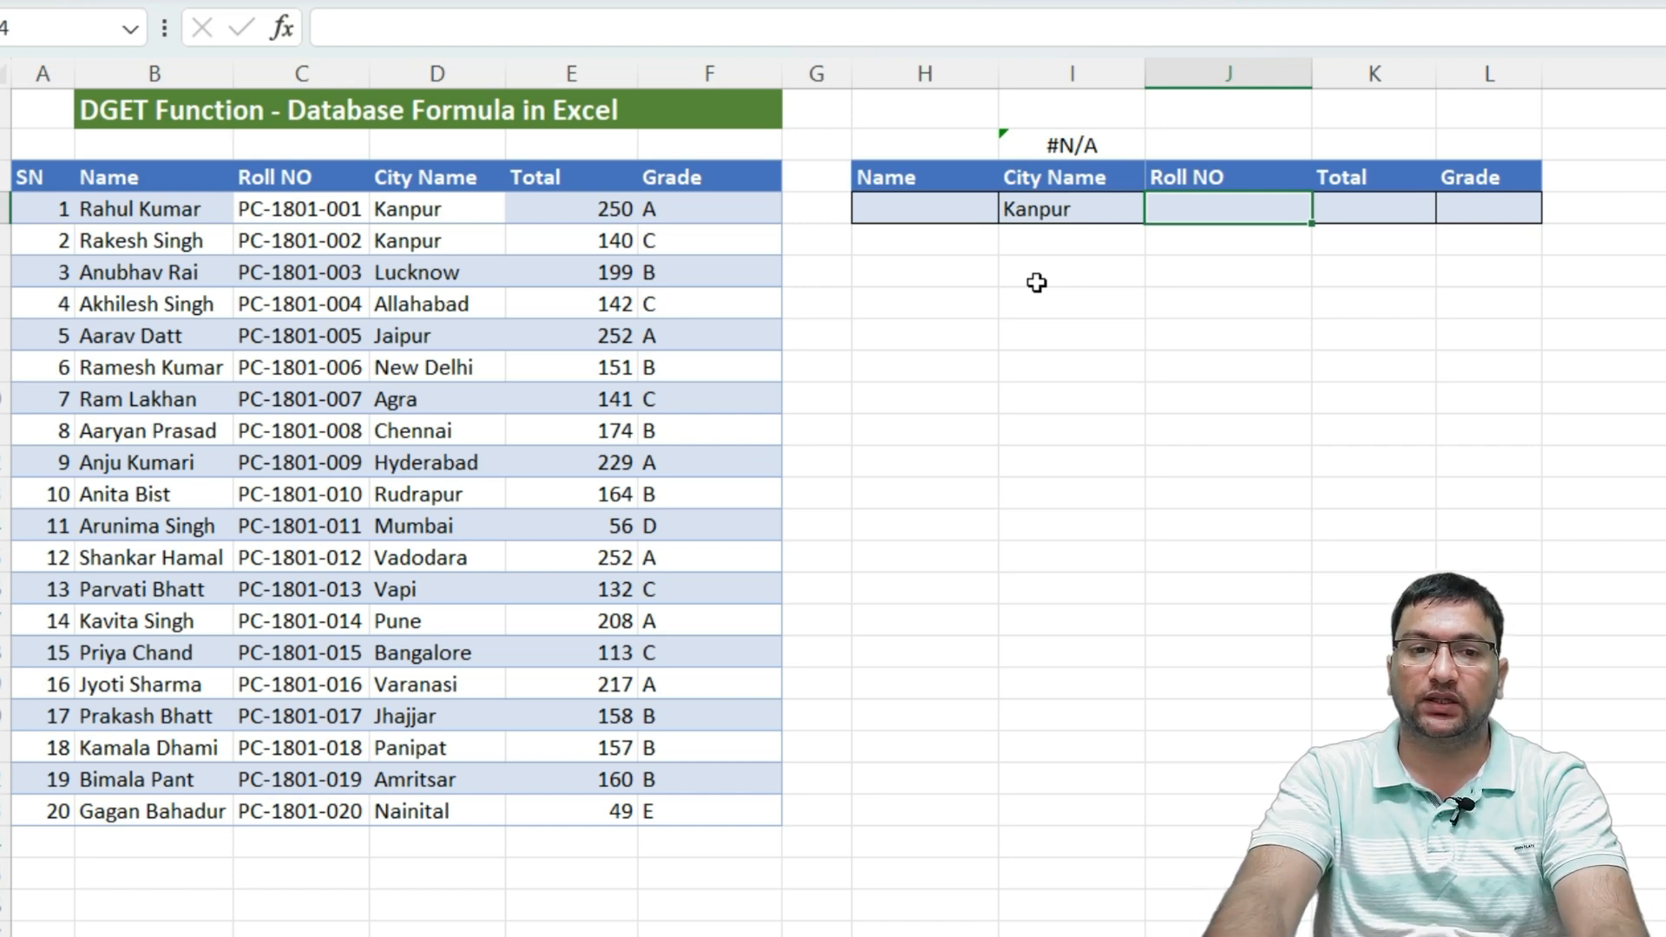
- Set the City Name lookup cell I4 to Varanasi from its validation list
key("Left")
type("Va")
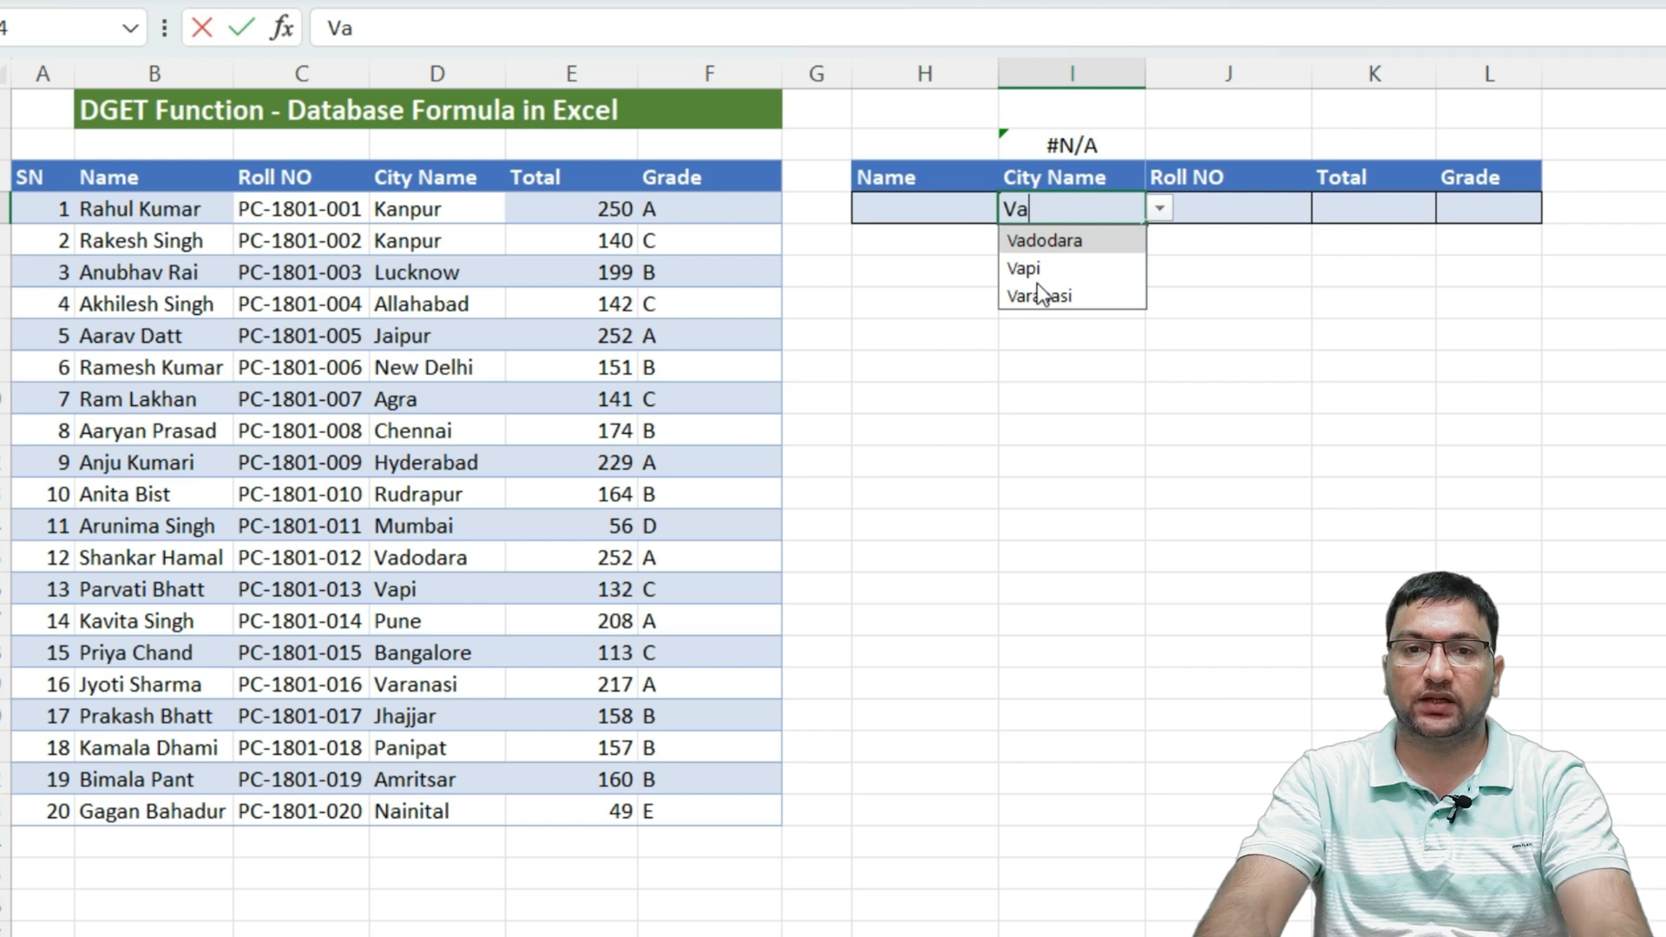
left_click(1058, 293)
key("Tab")
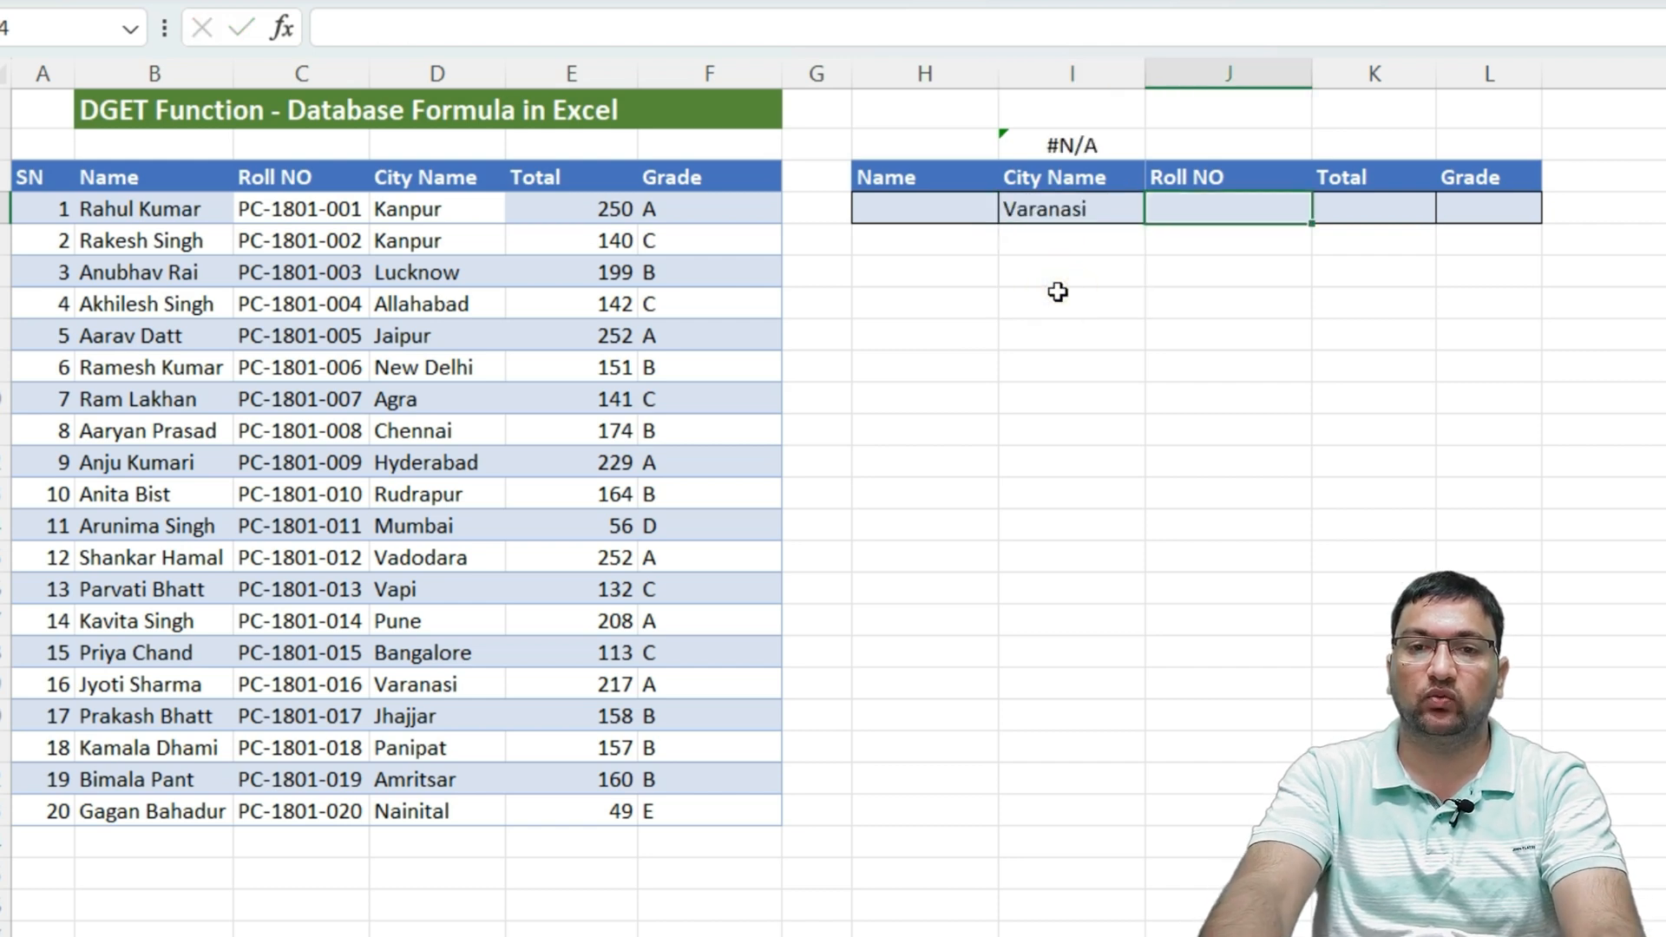
key("Left")
key("Left")
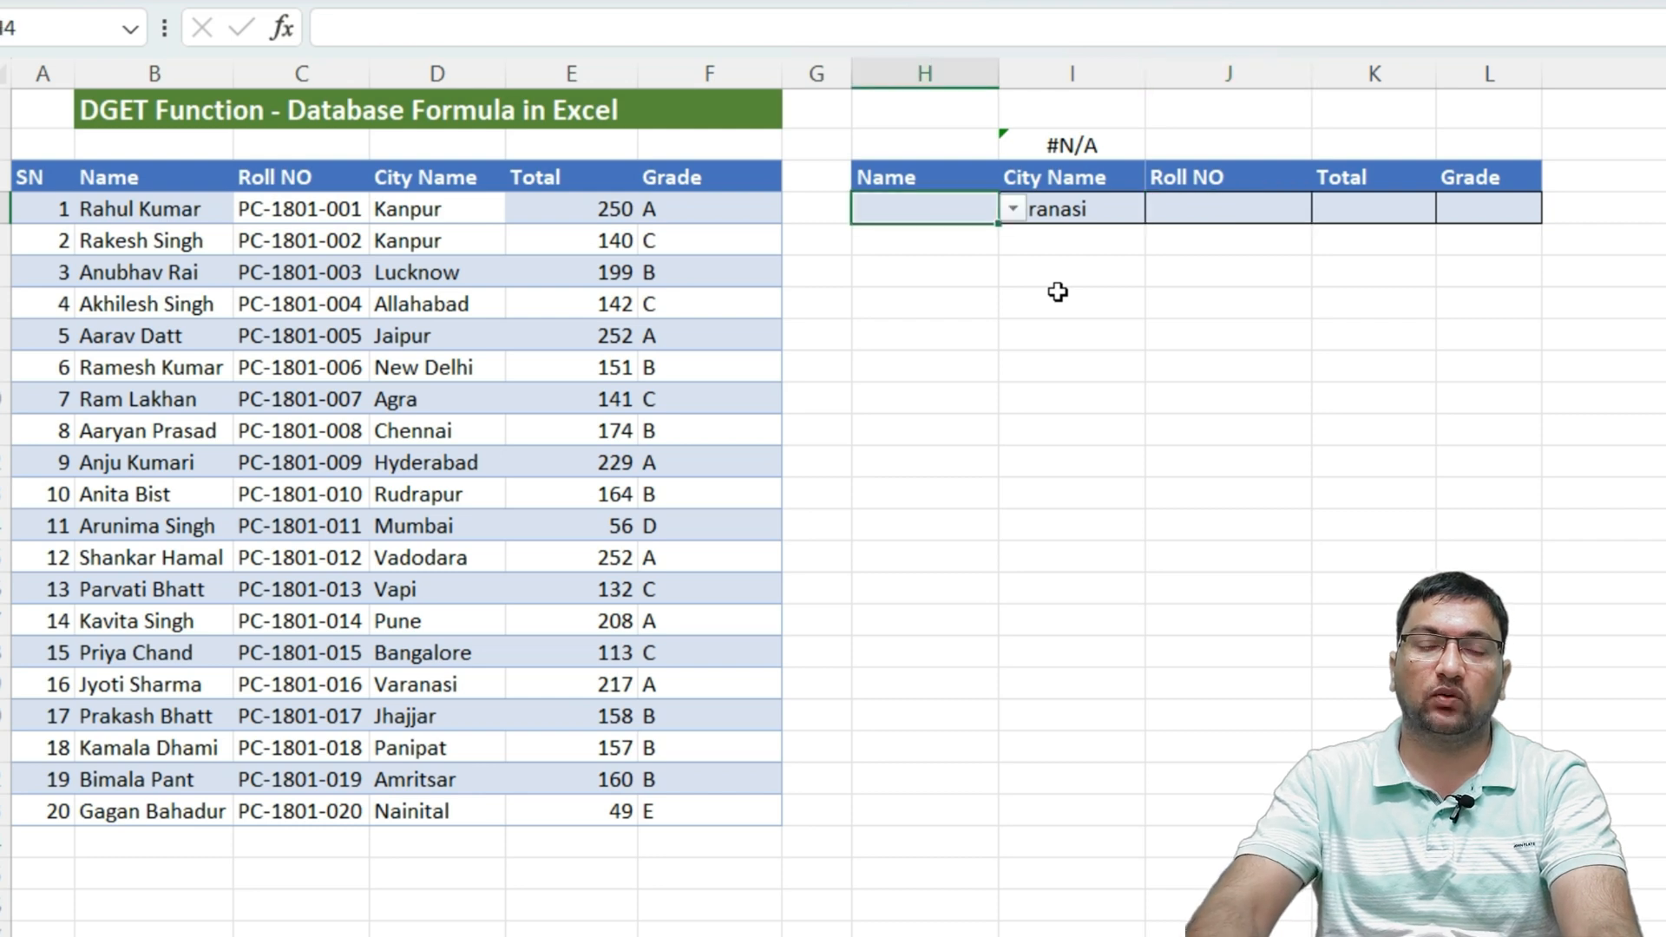
key("Right")
key("Right")
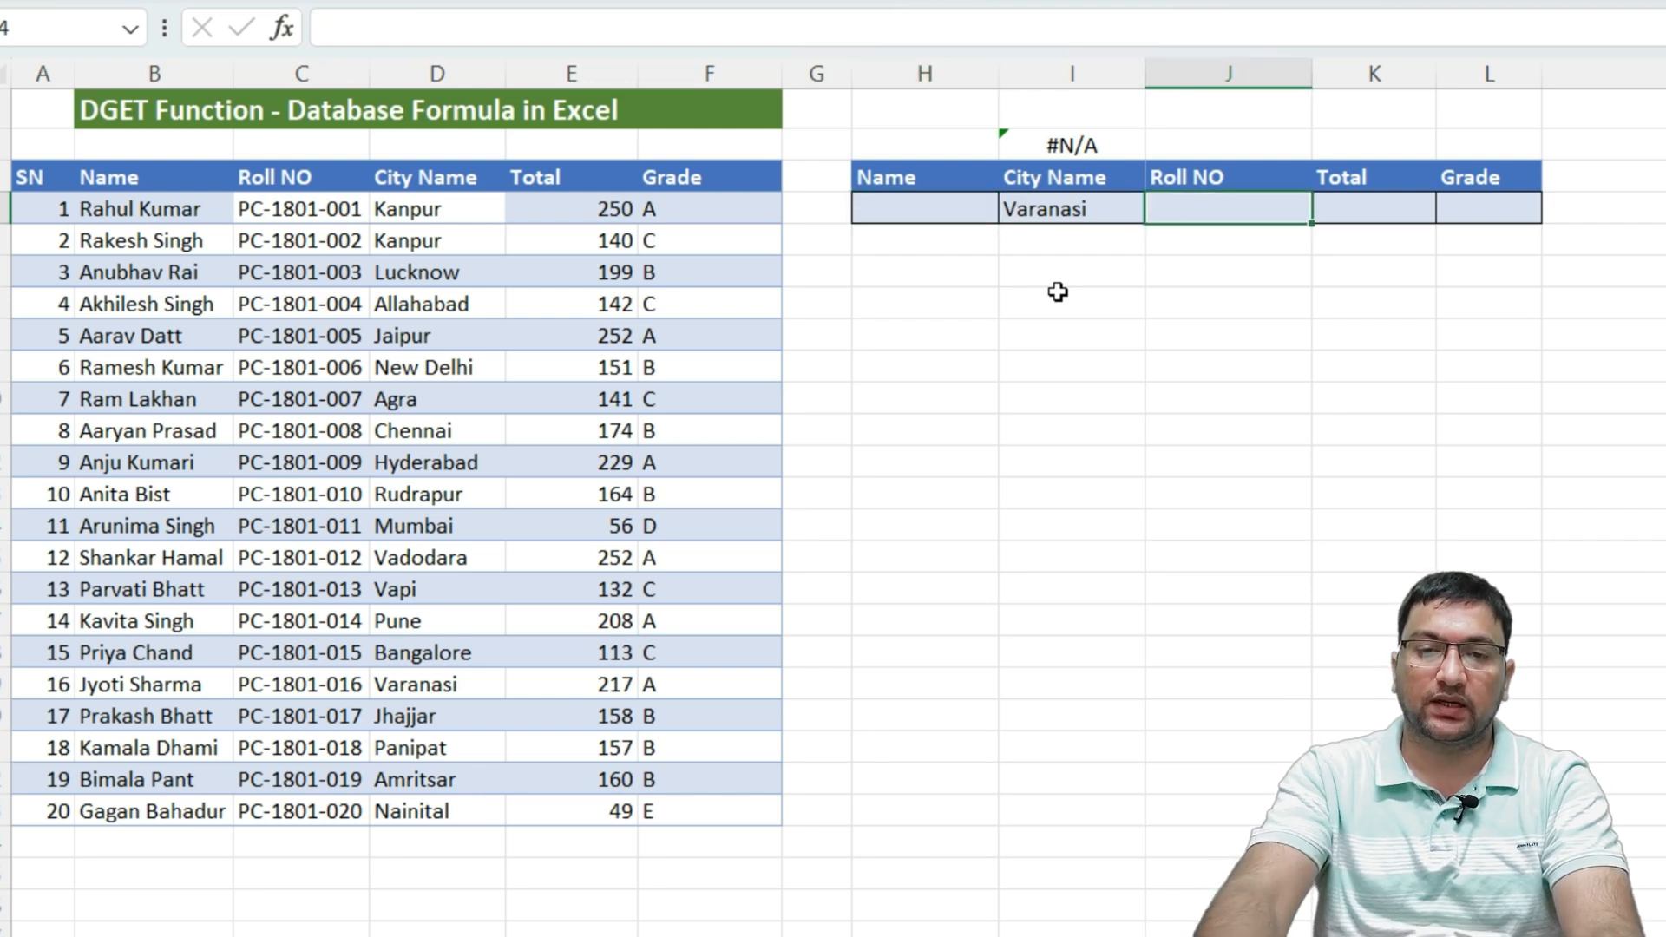
- Start a DGET formula in the Roll NO cell J4 with the absolute range $B$3:$F$23, headers included, as database
type("=dg")
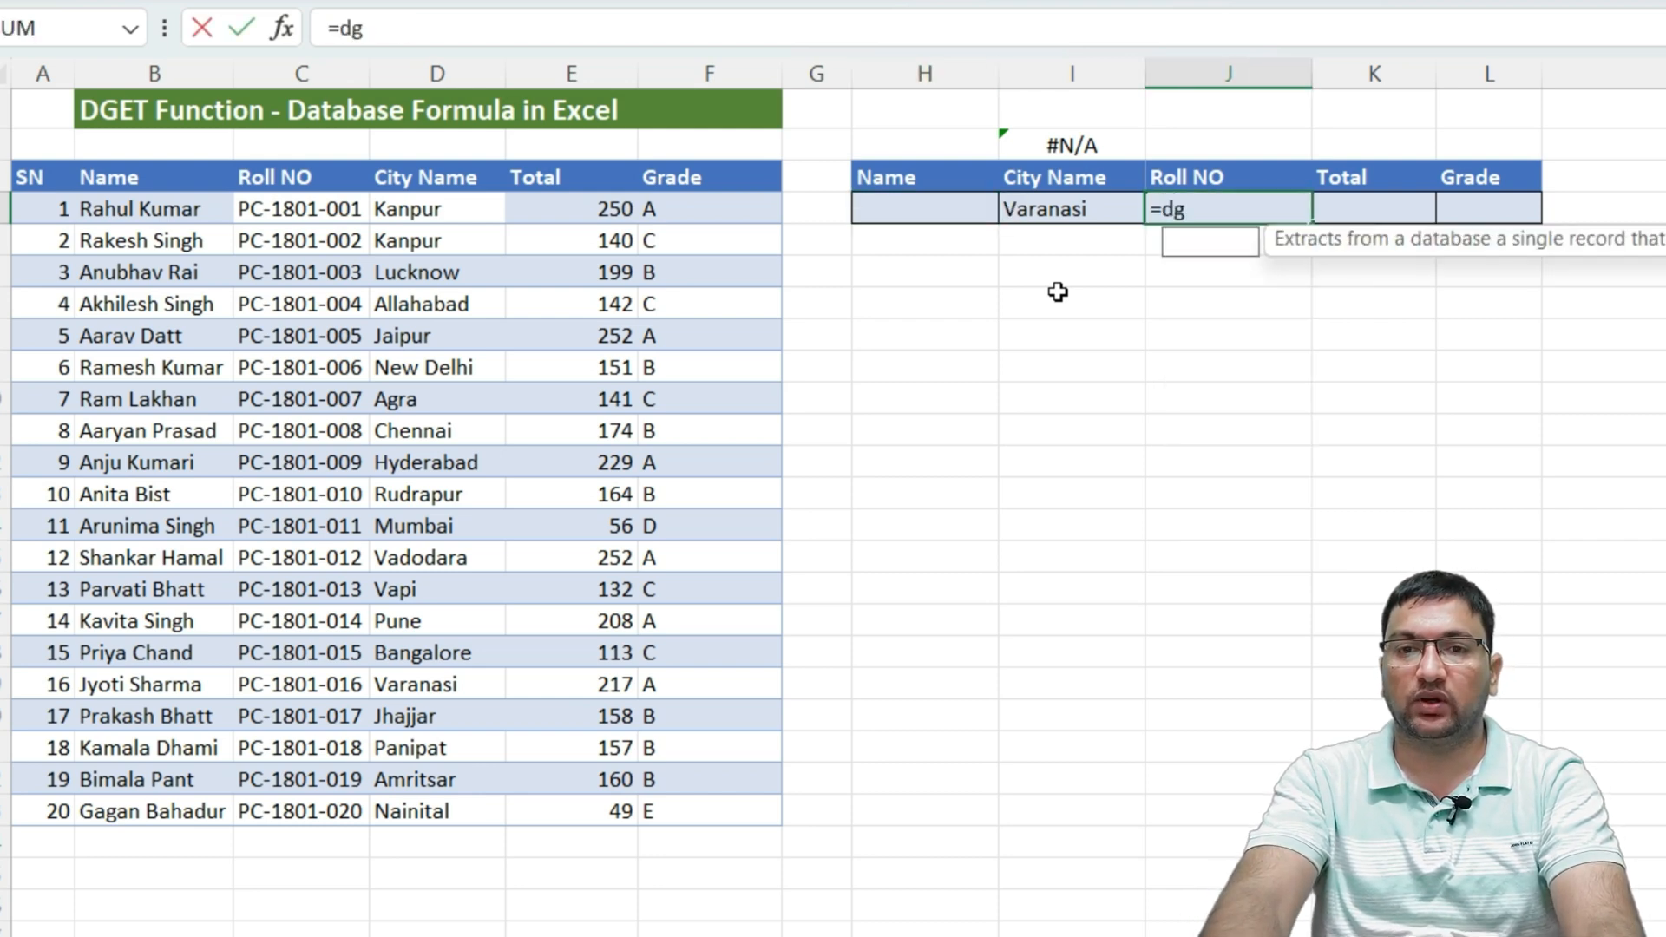
type("et")
key("Tab")
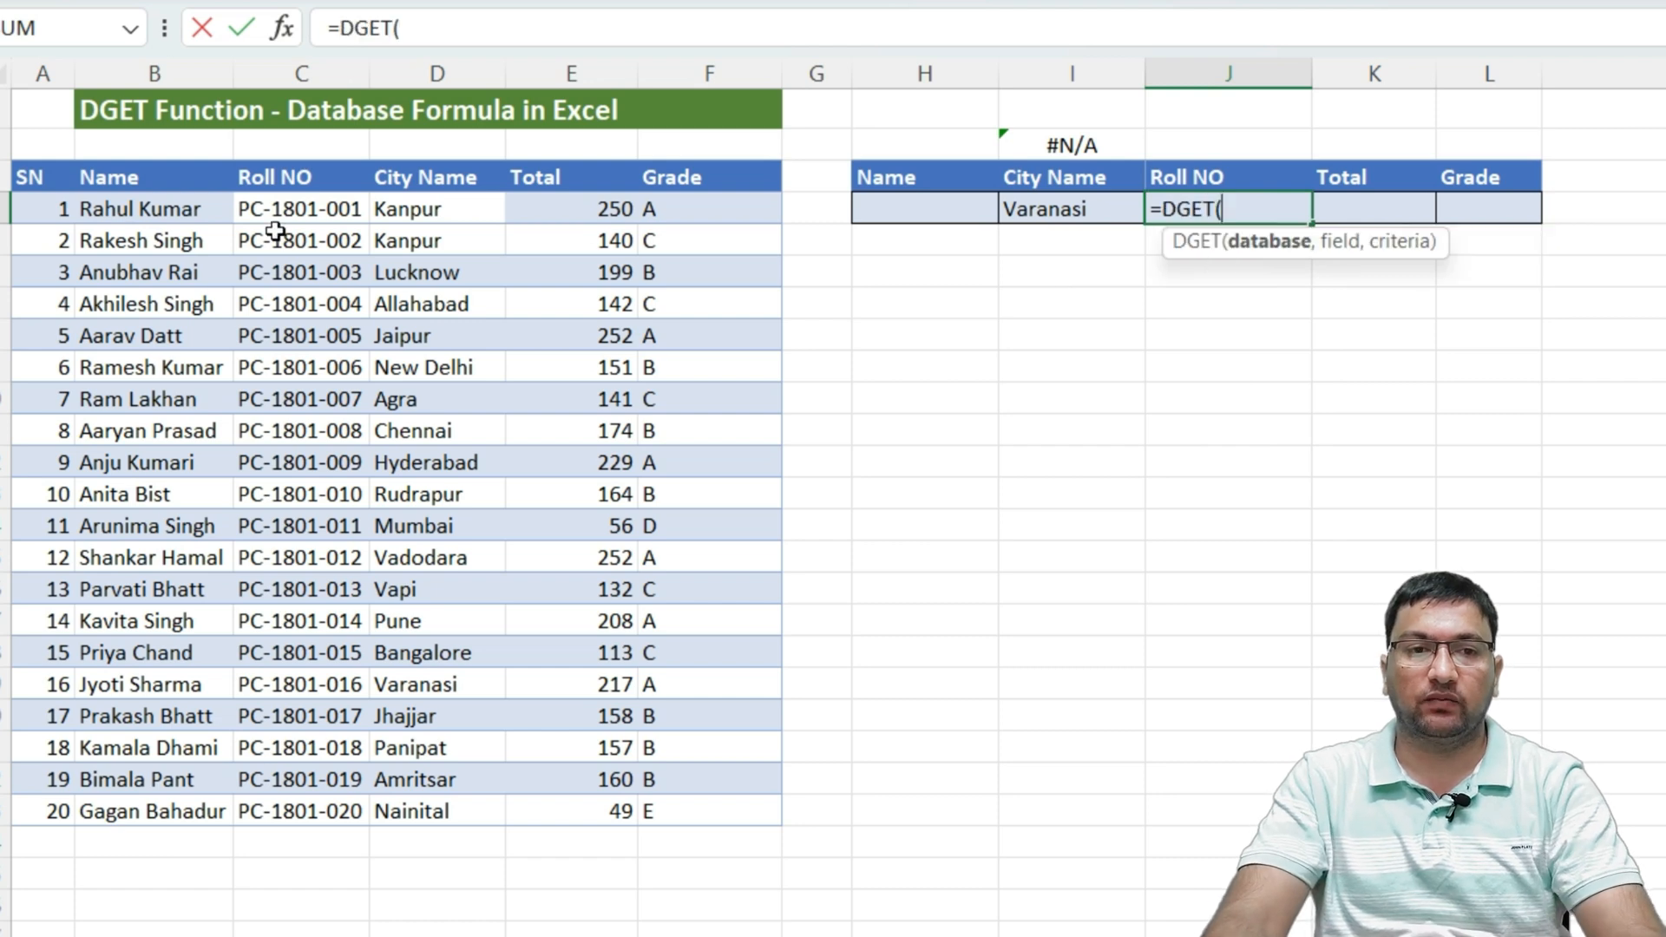
left_click_drag(130, 178, 129, 180)
key("shift+Right")
key("shift+Right")
key("shift+Right")
key("shift+Right")
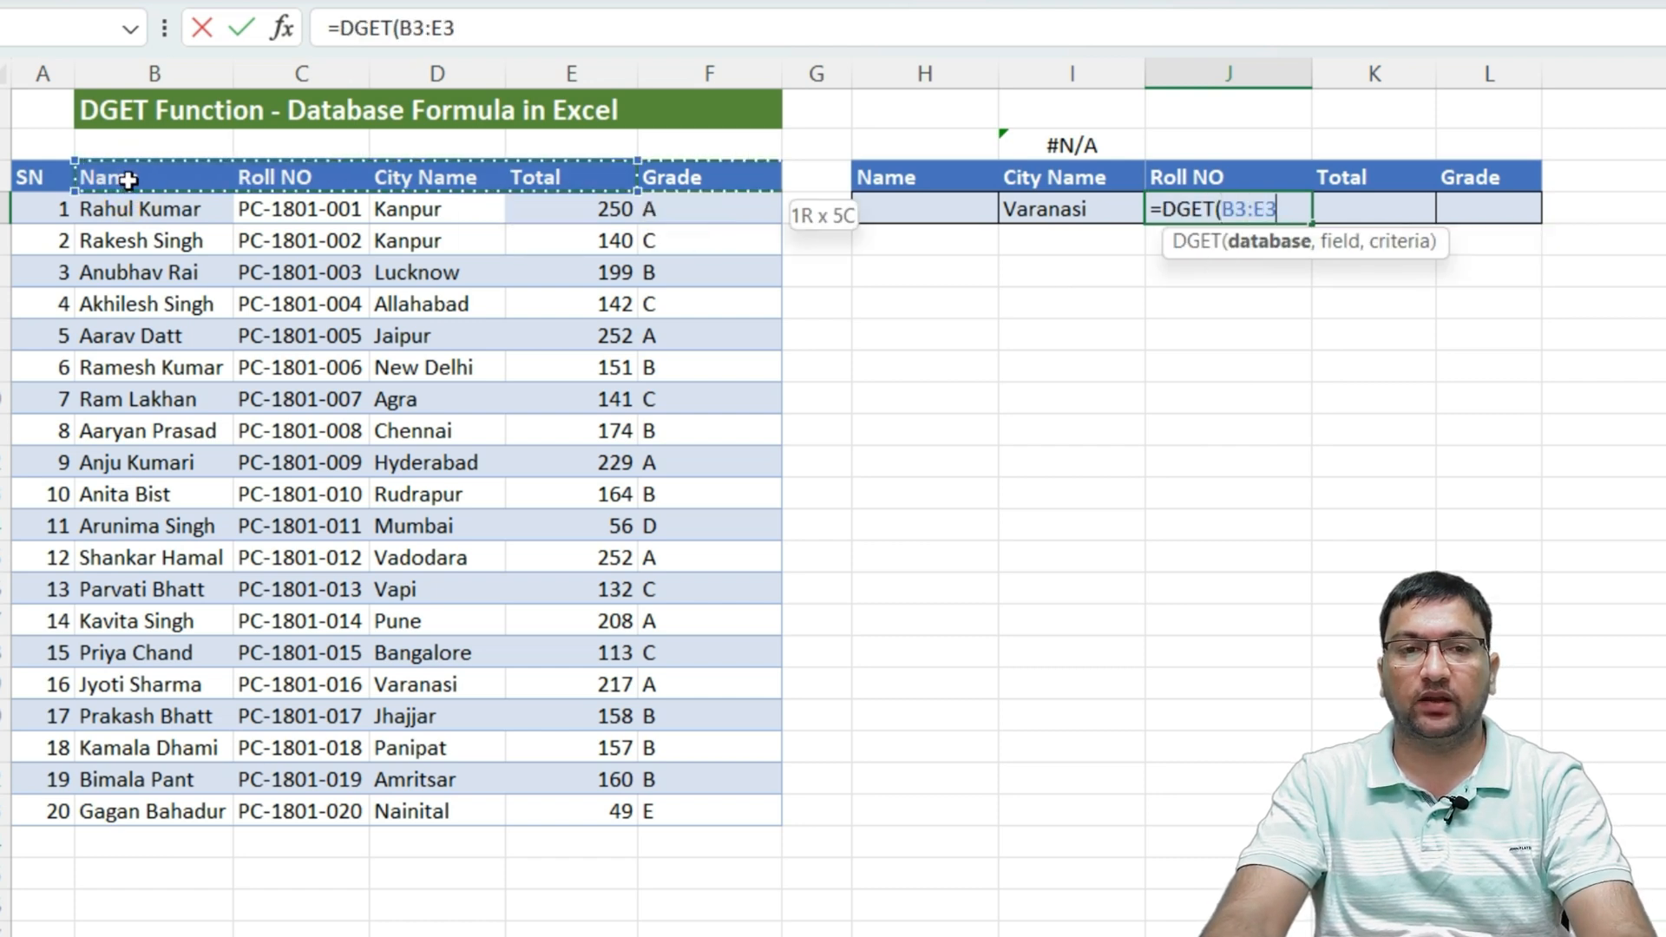
key("ctrl+shift+Down")
key("F4")
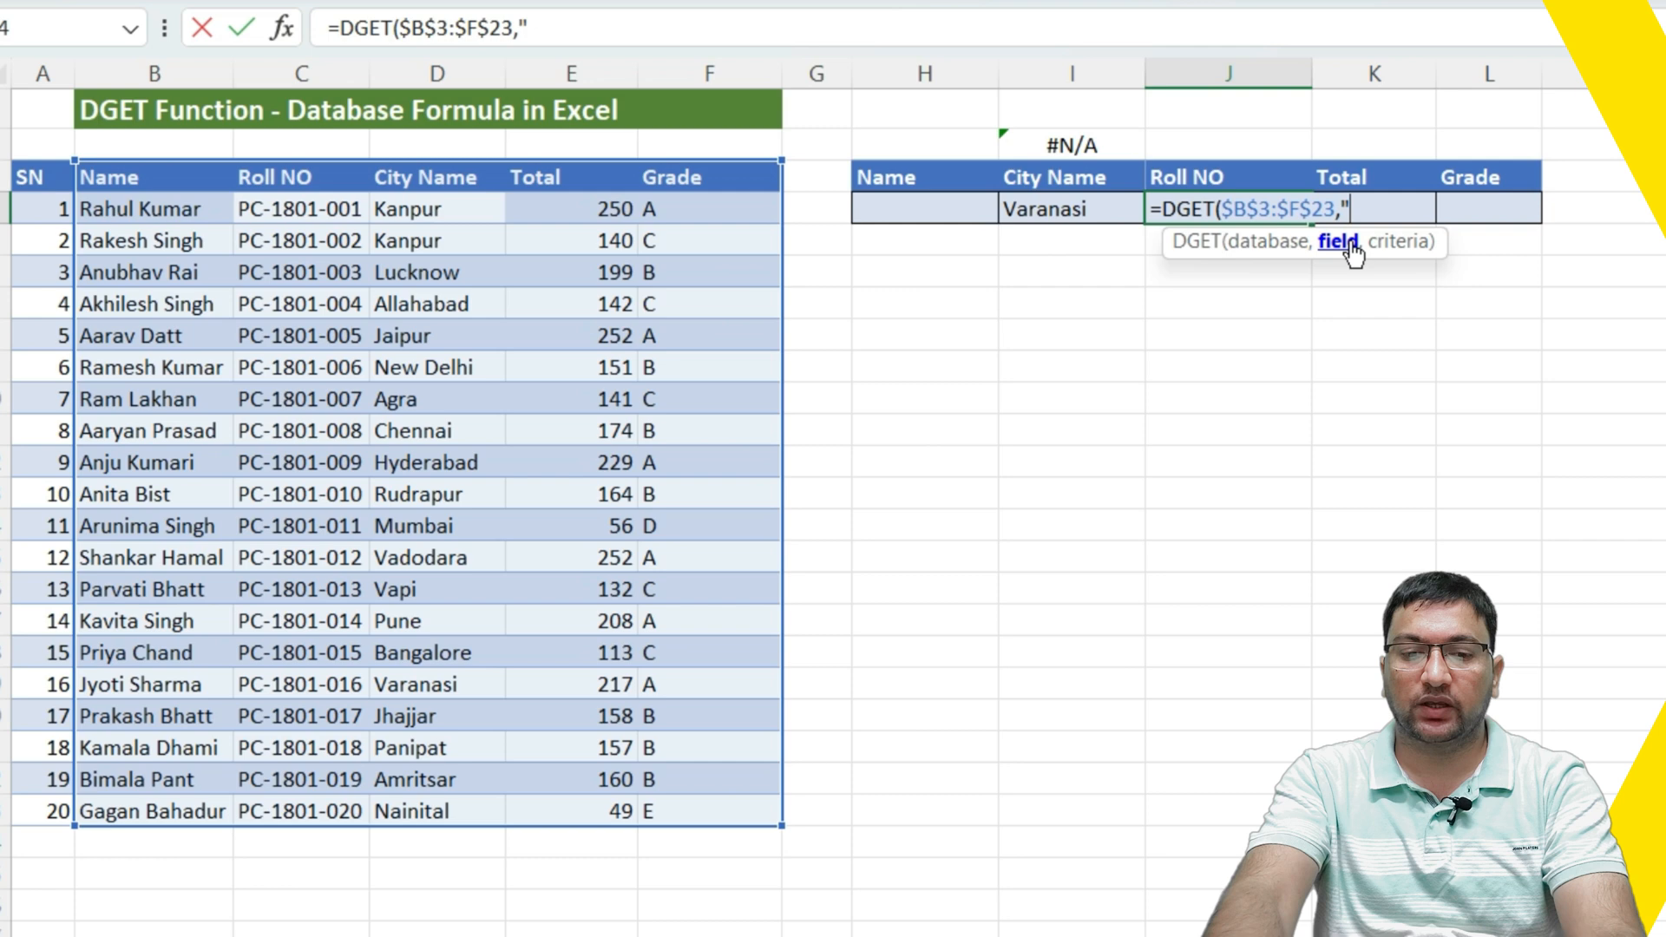
type("R")
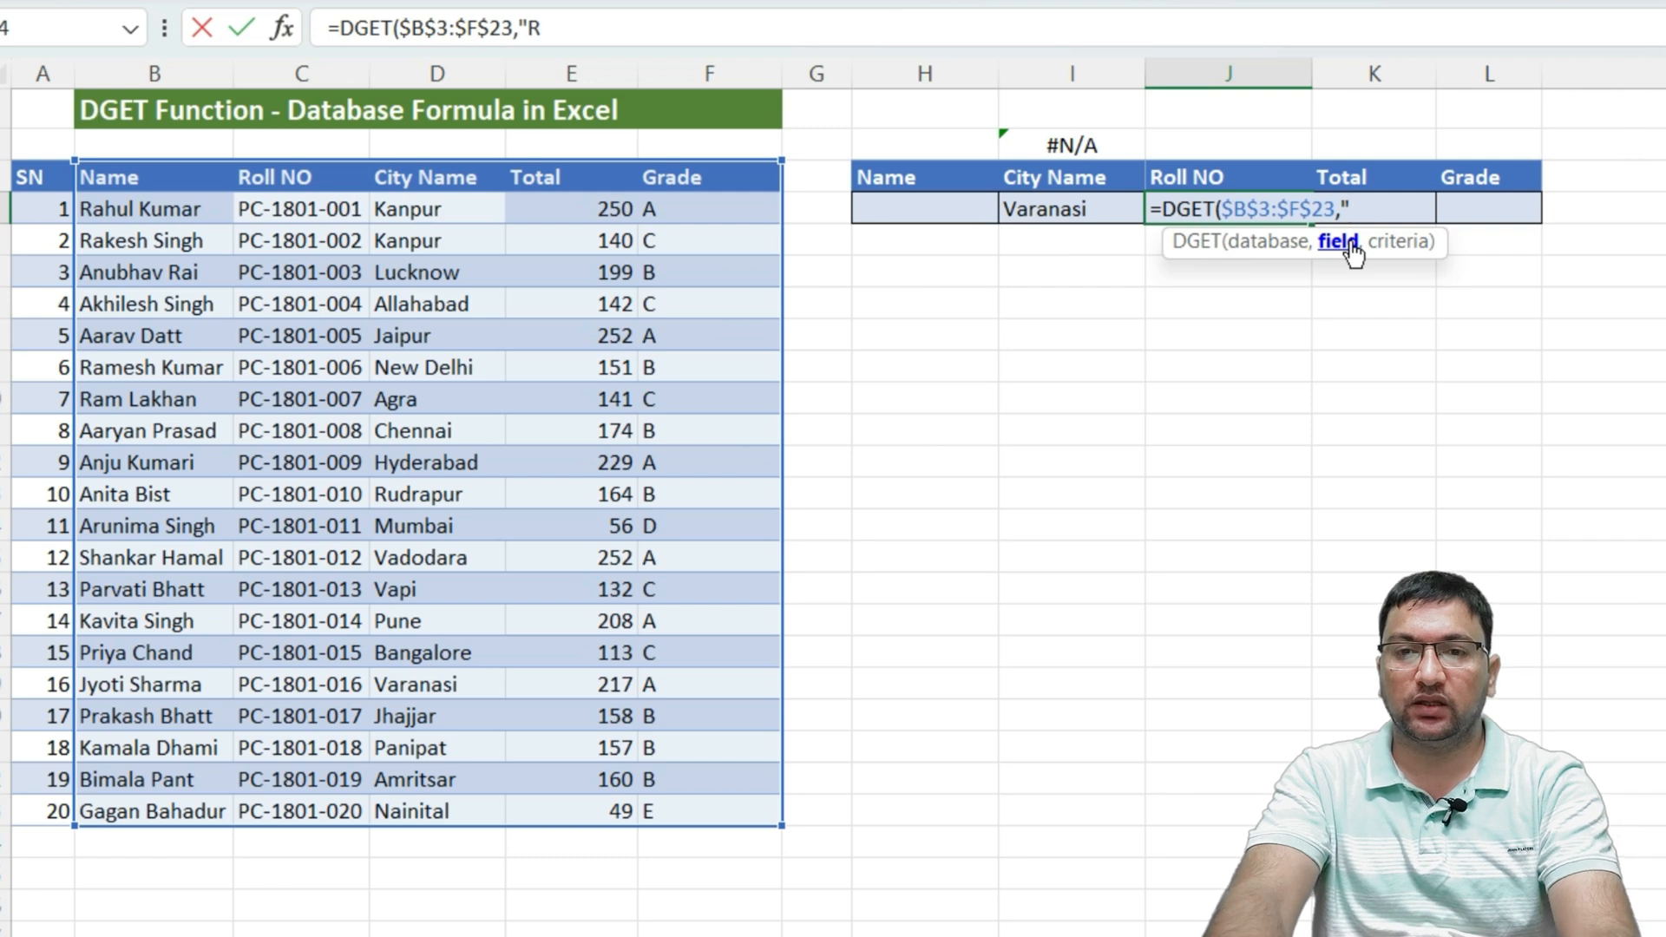
type("oll No")
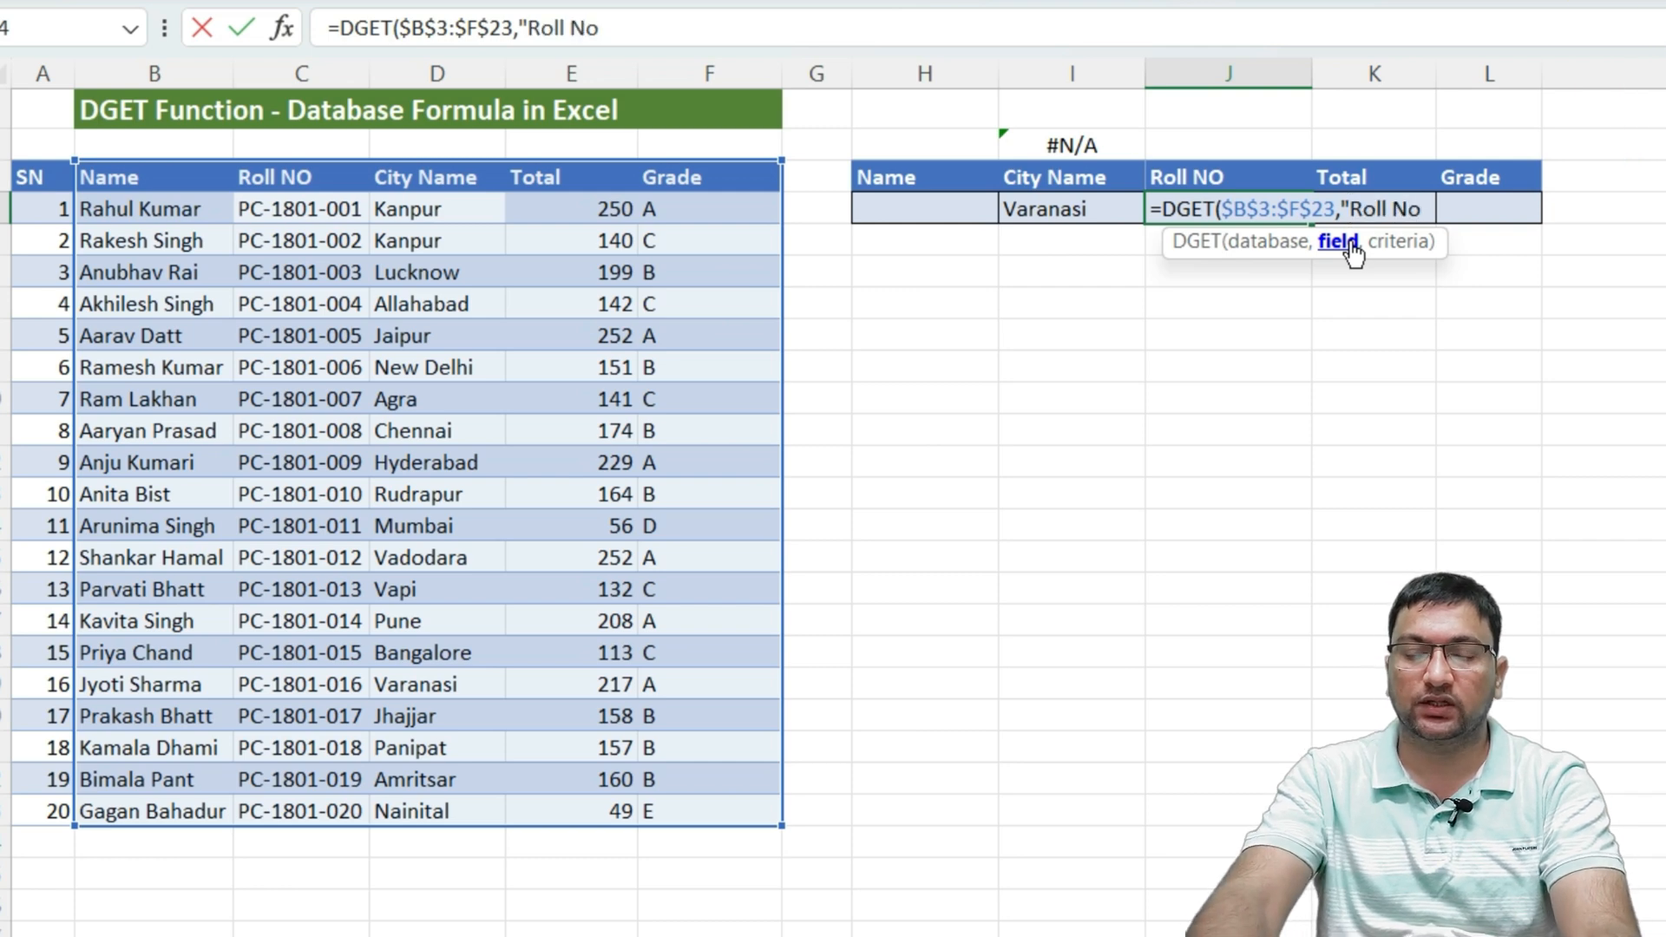
type("\"")
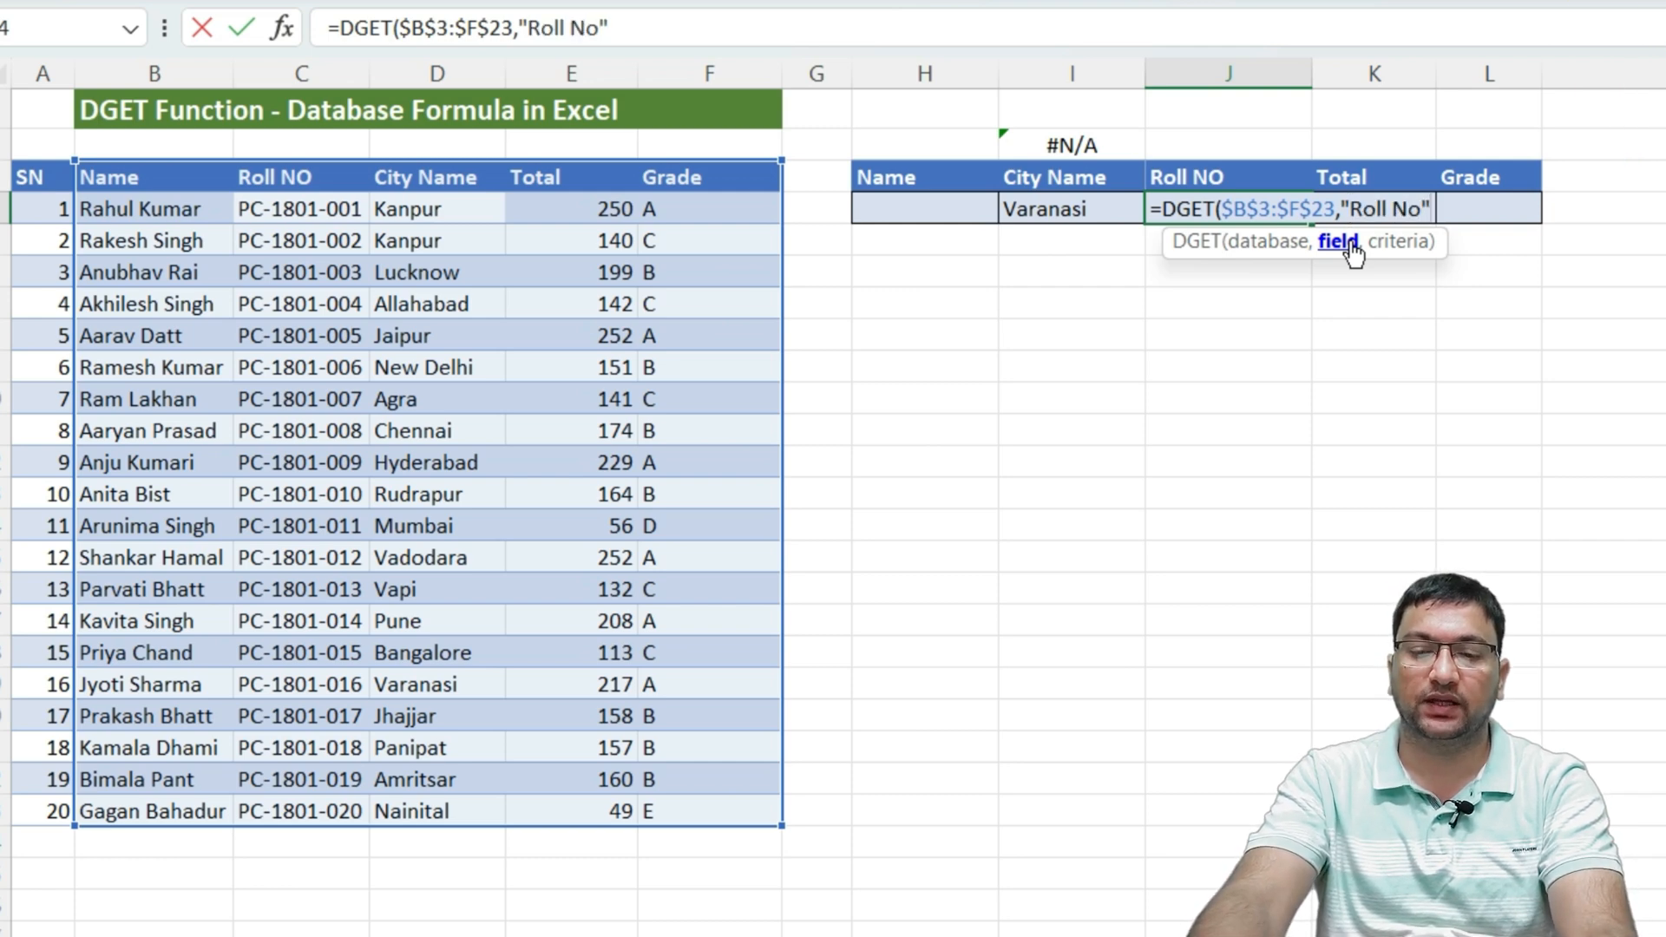
key("BackSpace")
key("BackSpace")
key("BackSpace")
key("BackSpace")
key("BackSpace")
key("BackSpace")
key("BackSpace")
key("BackSpace")
key("BackSpace")
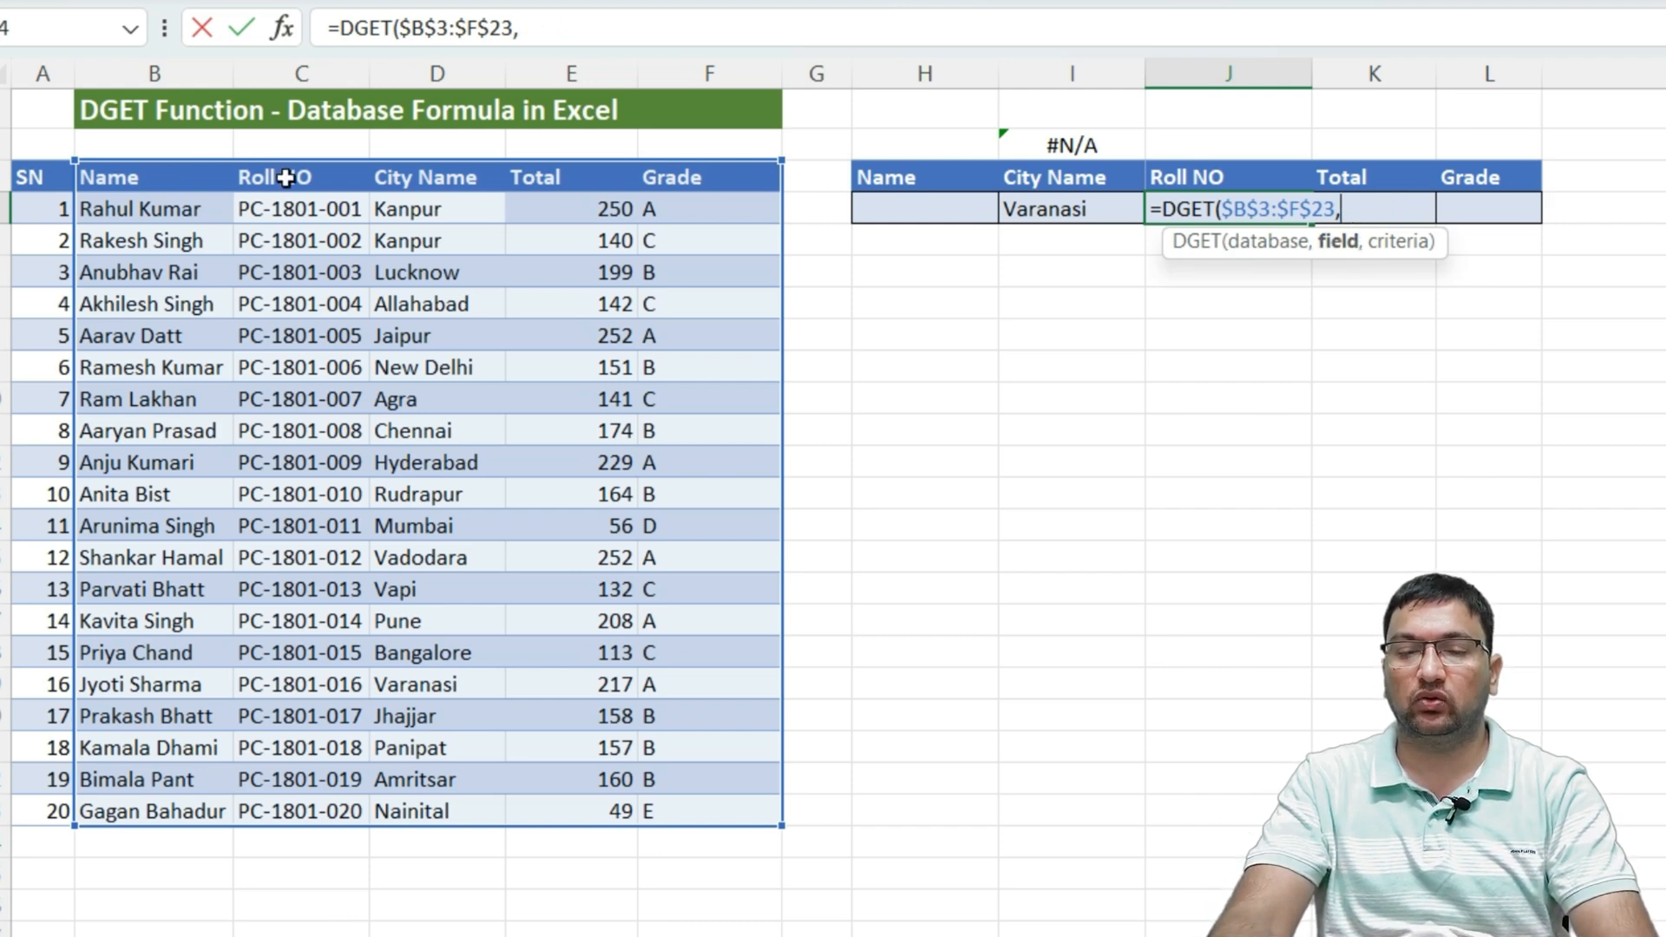
type("2")
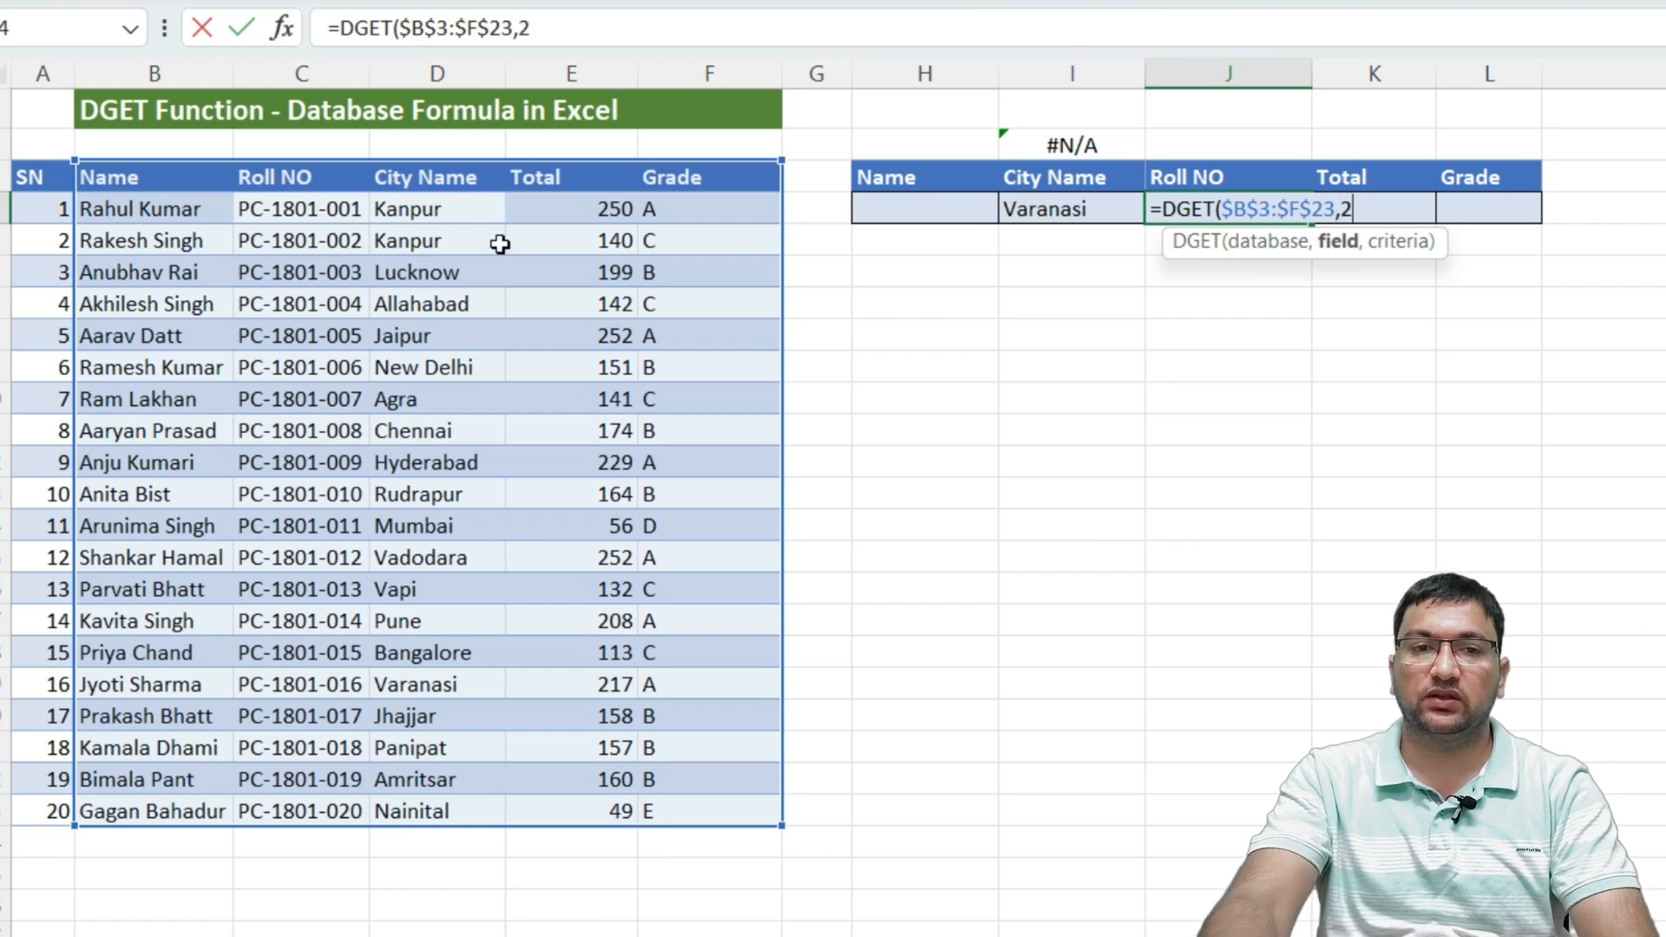
key("BackSpace")
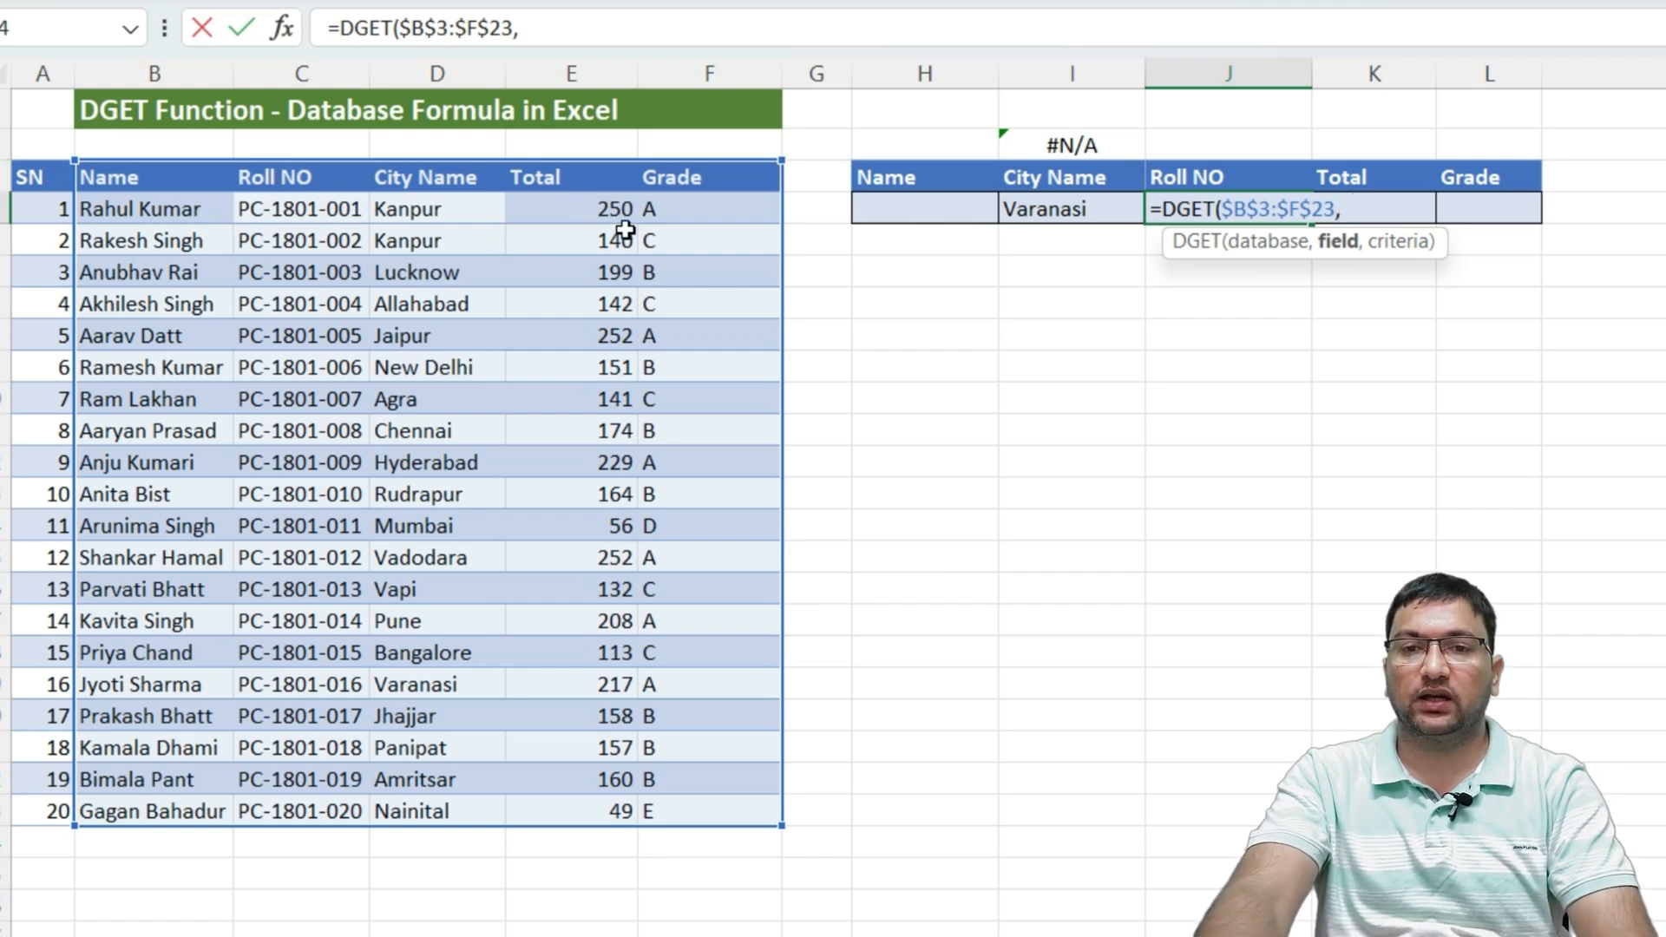
- Complete the DGET formula in J4 with J3 as field and I3:I4 as criteria, and check its result against the database's Varanasi row
left_click(1229, 169)
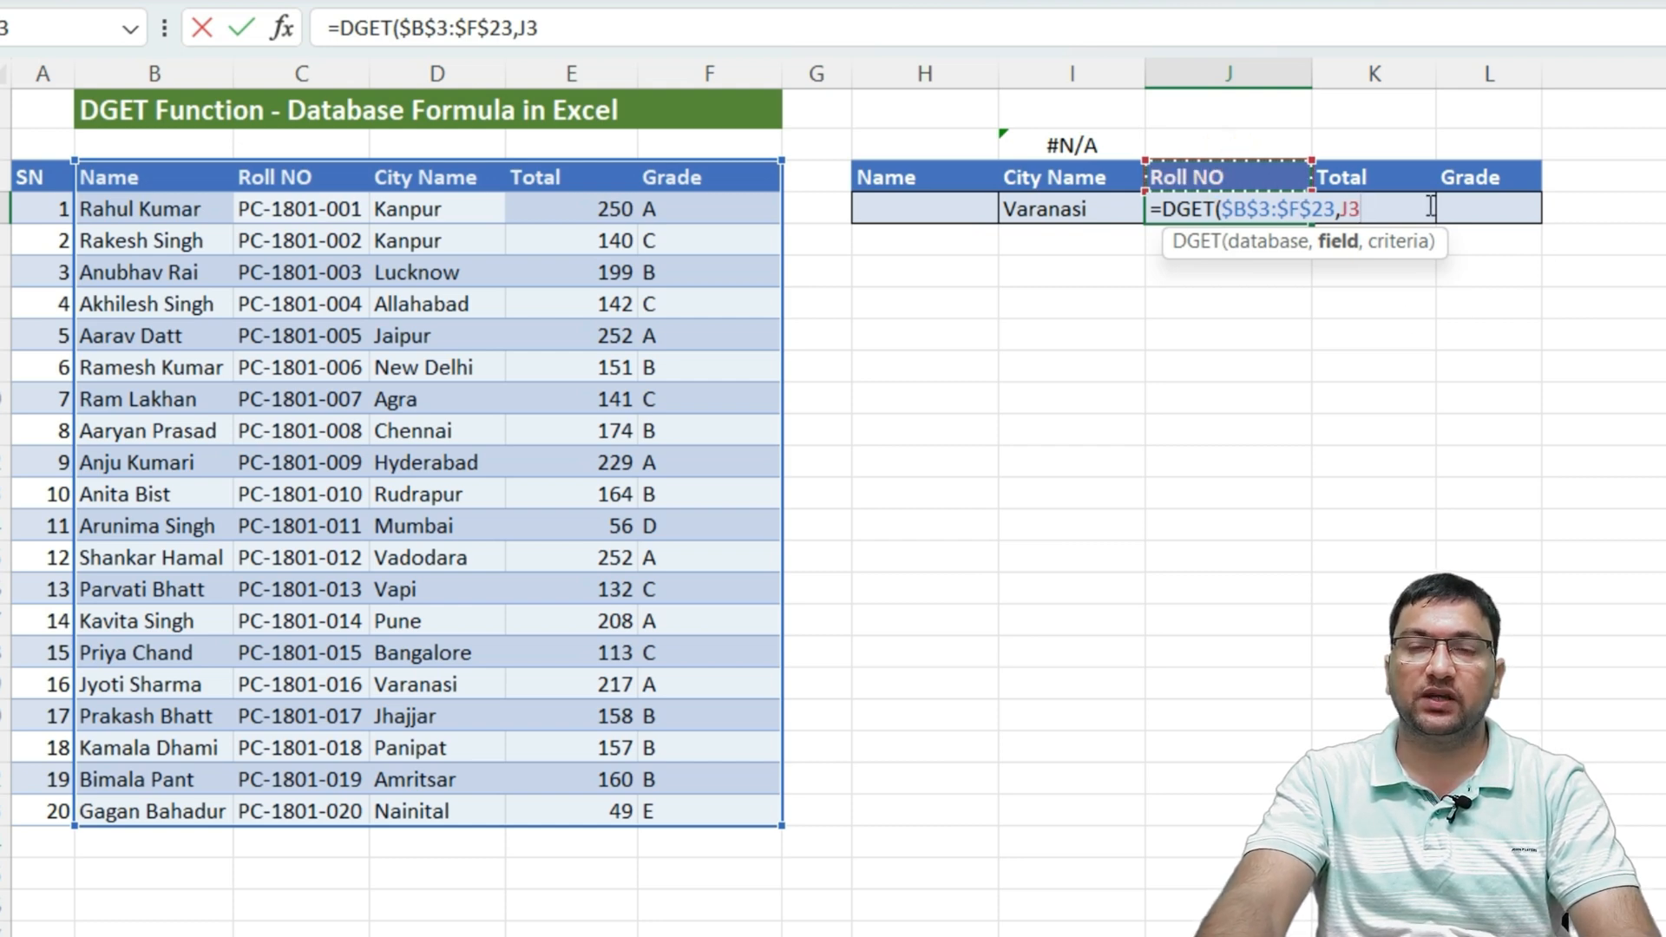
type(",")
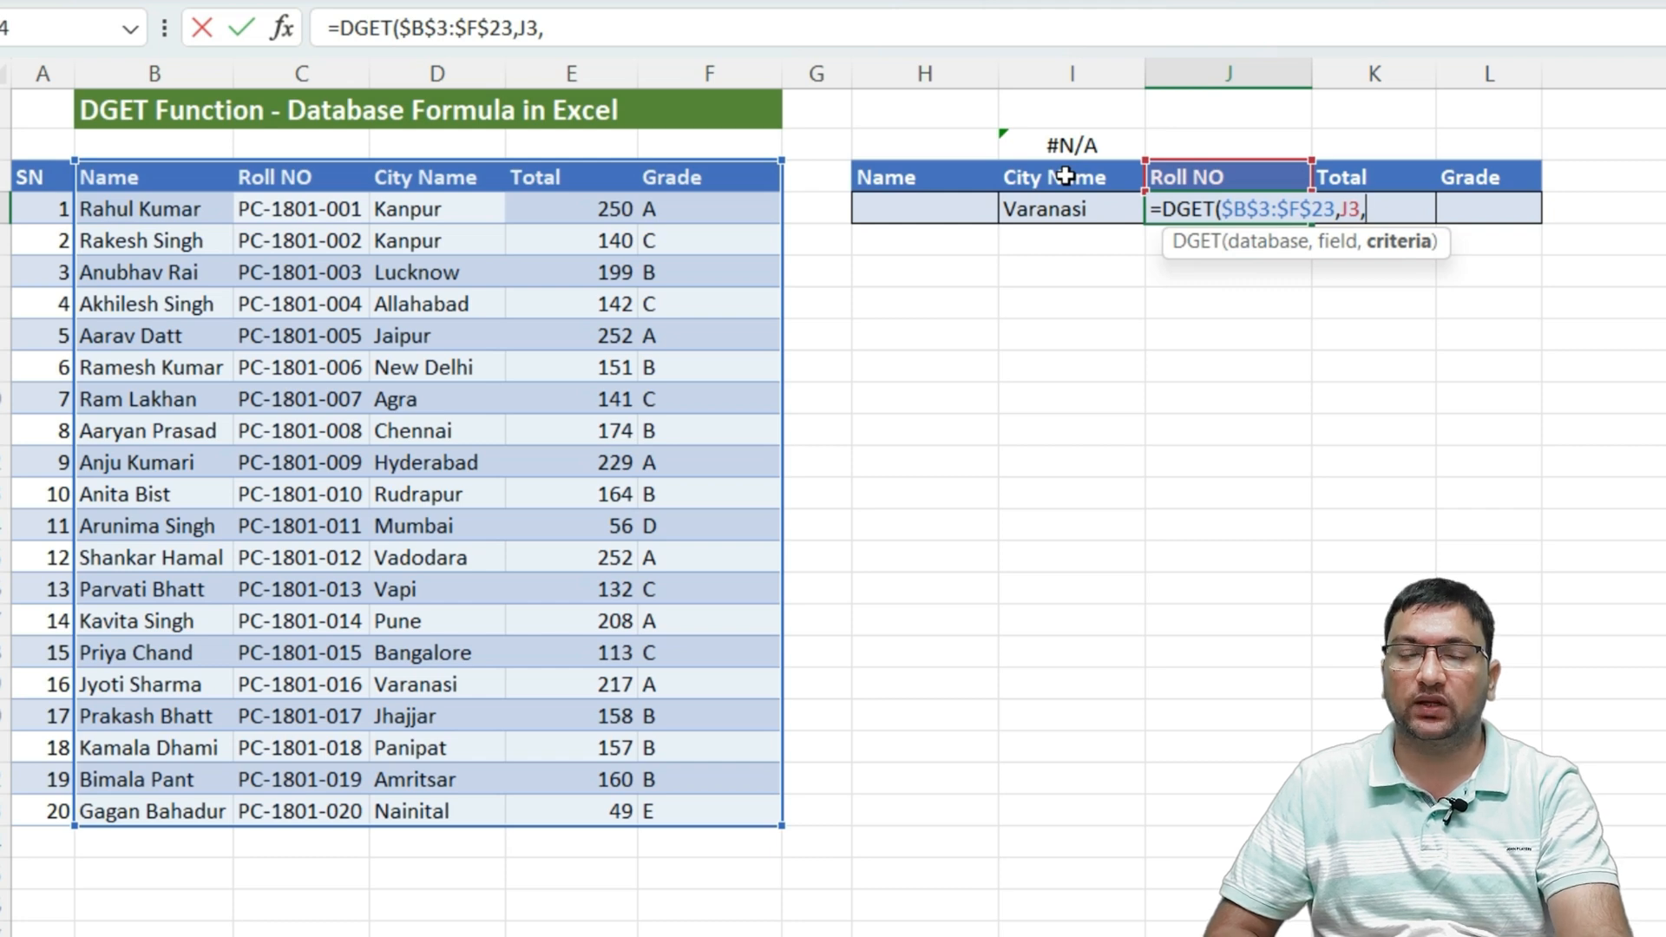
left_click_drag(1066, 176, 1067, 217)
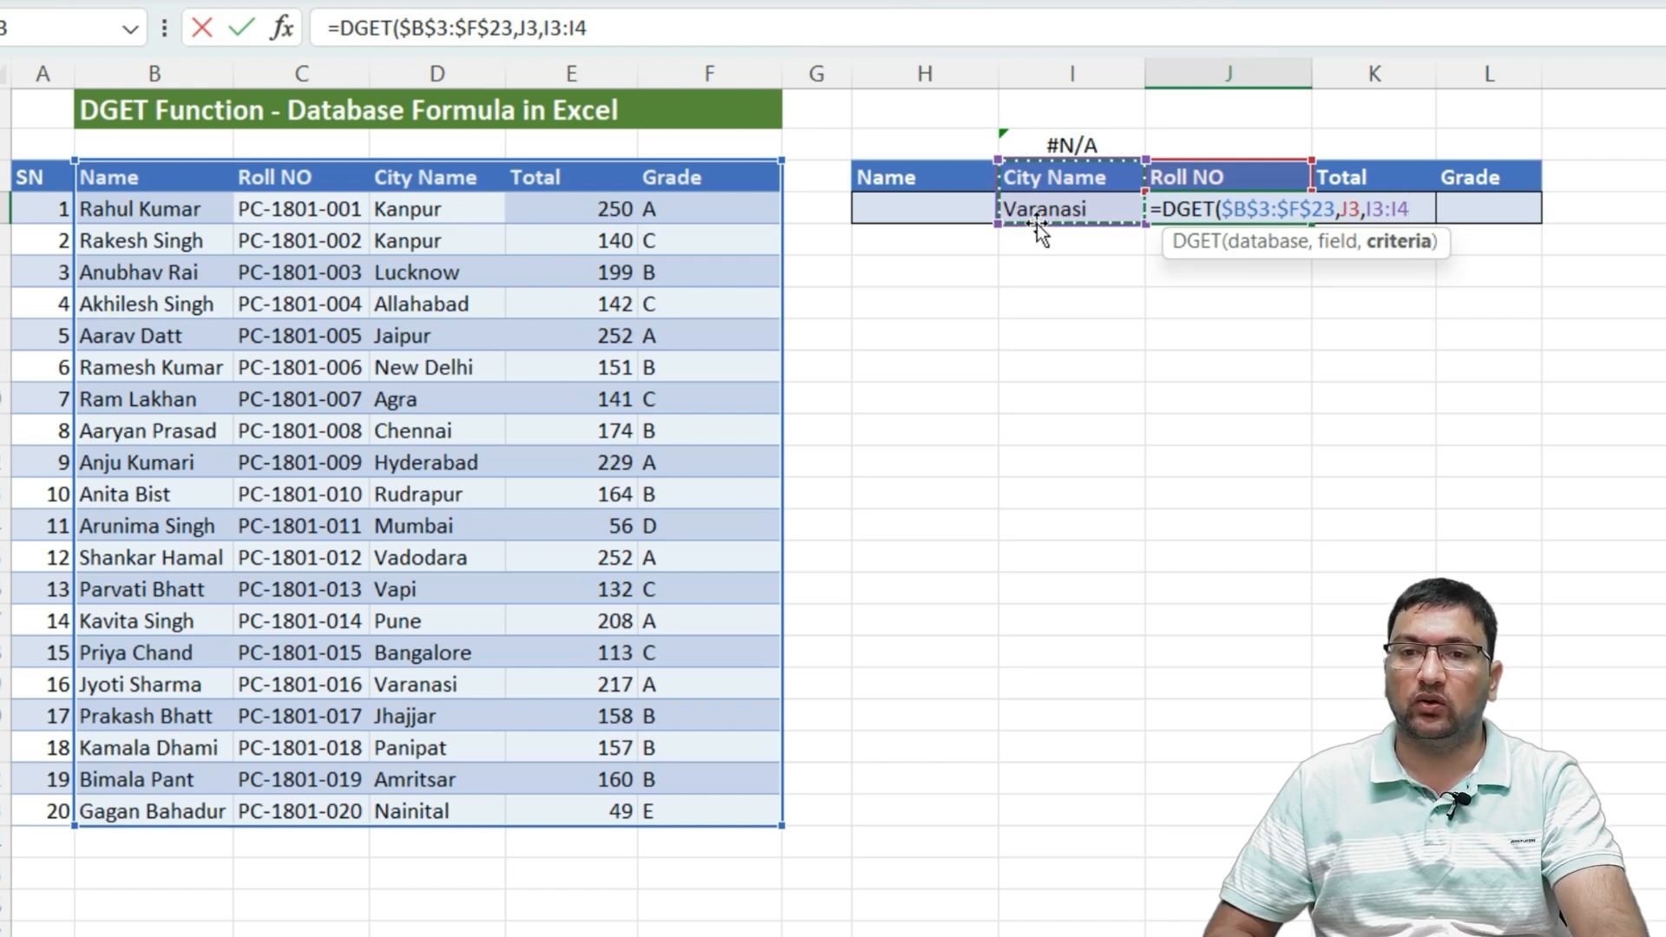
type(")")
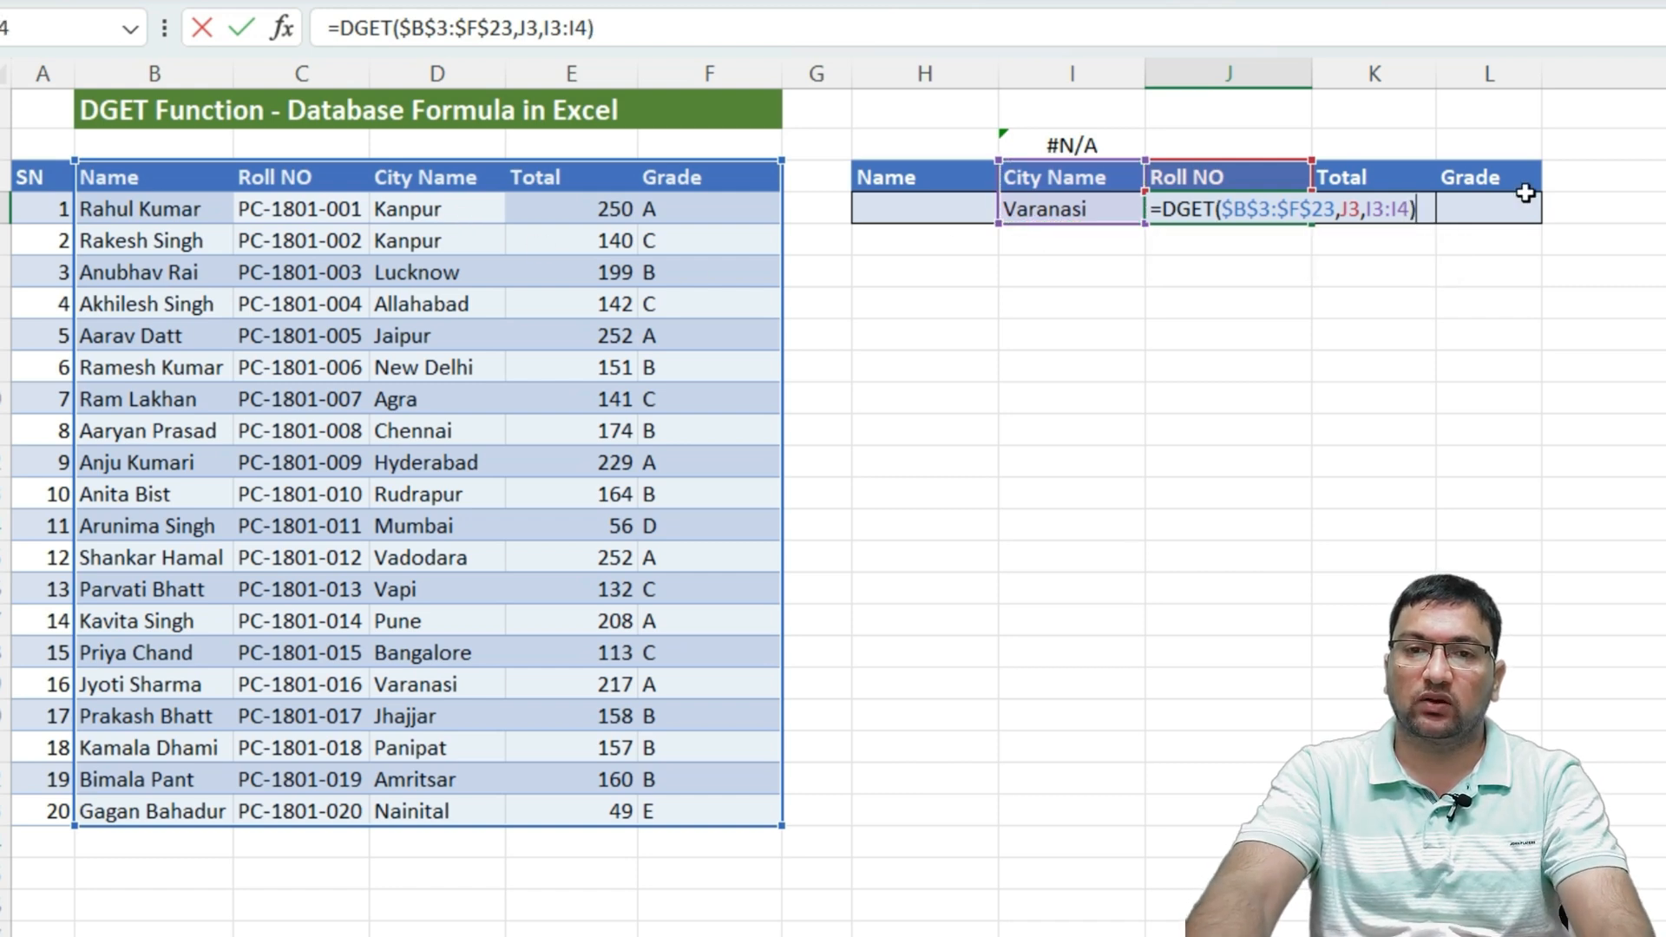
key("Return")
left_click(1250, 208)
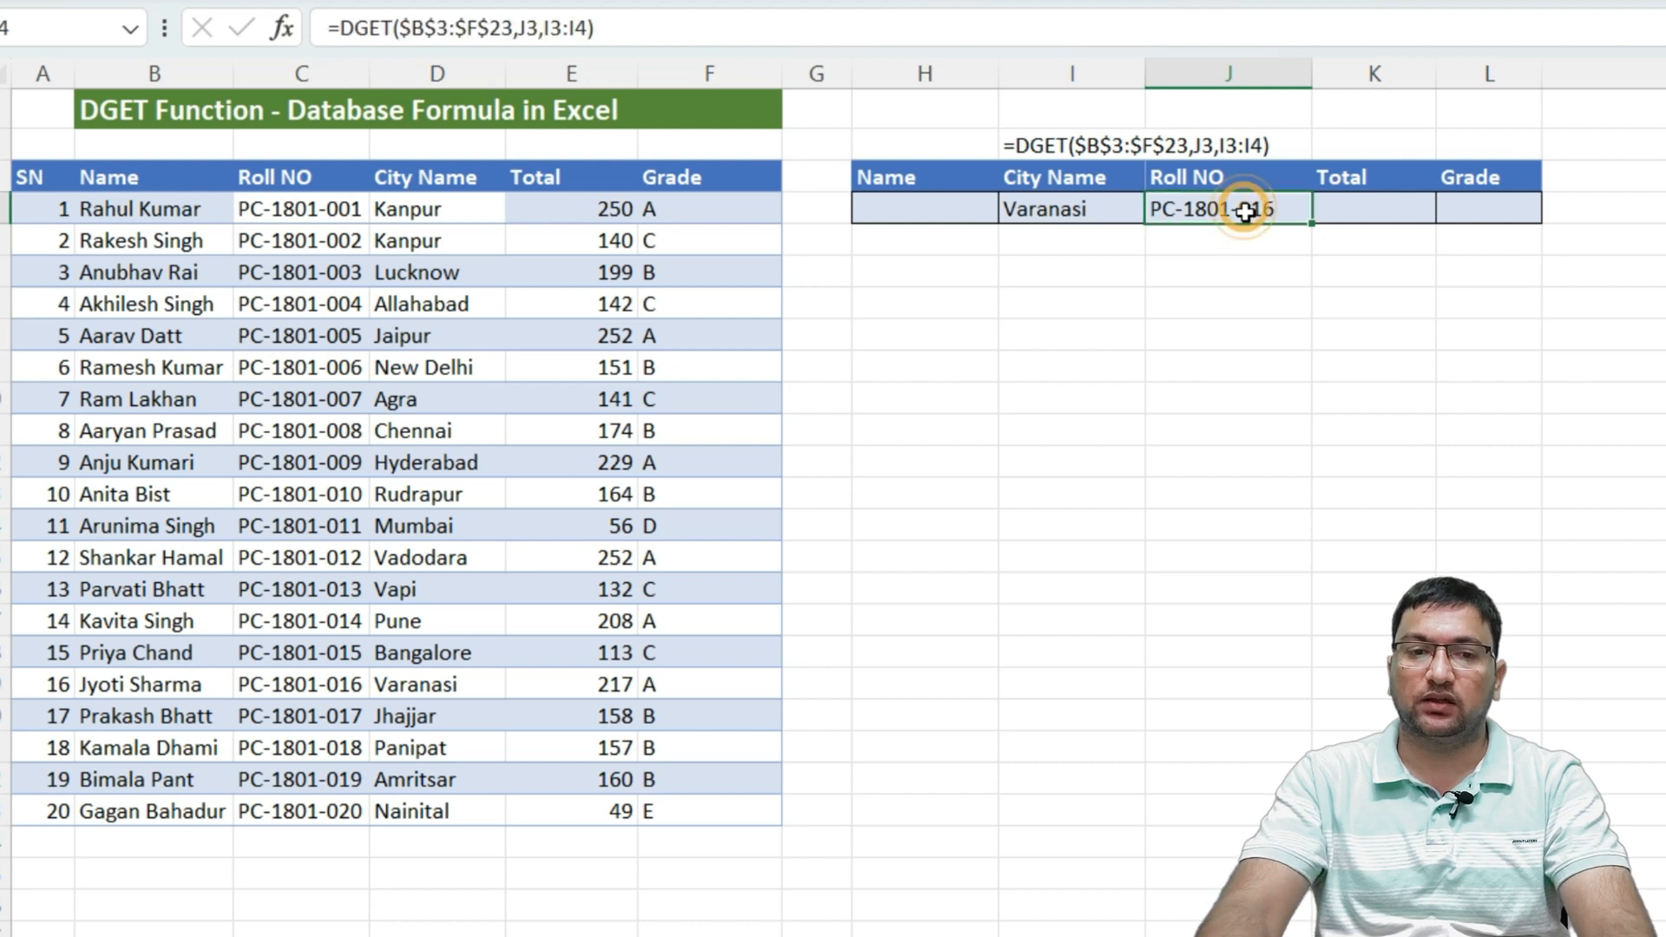
left_click(311, 685)
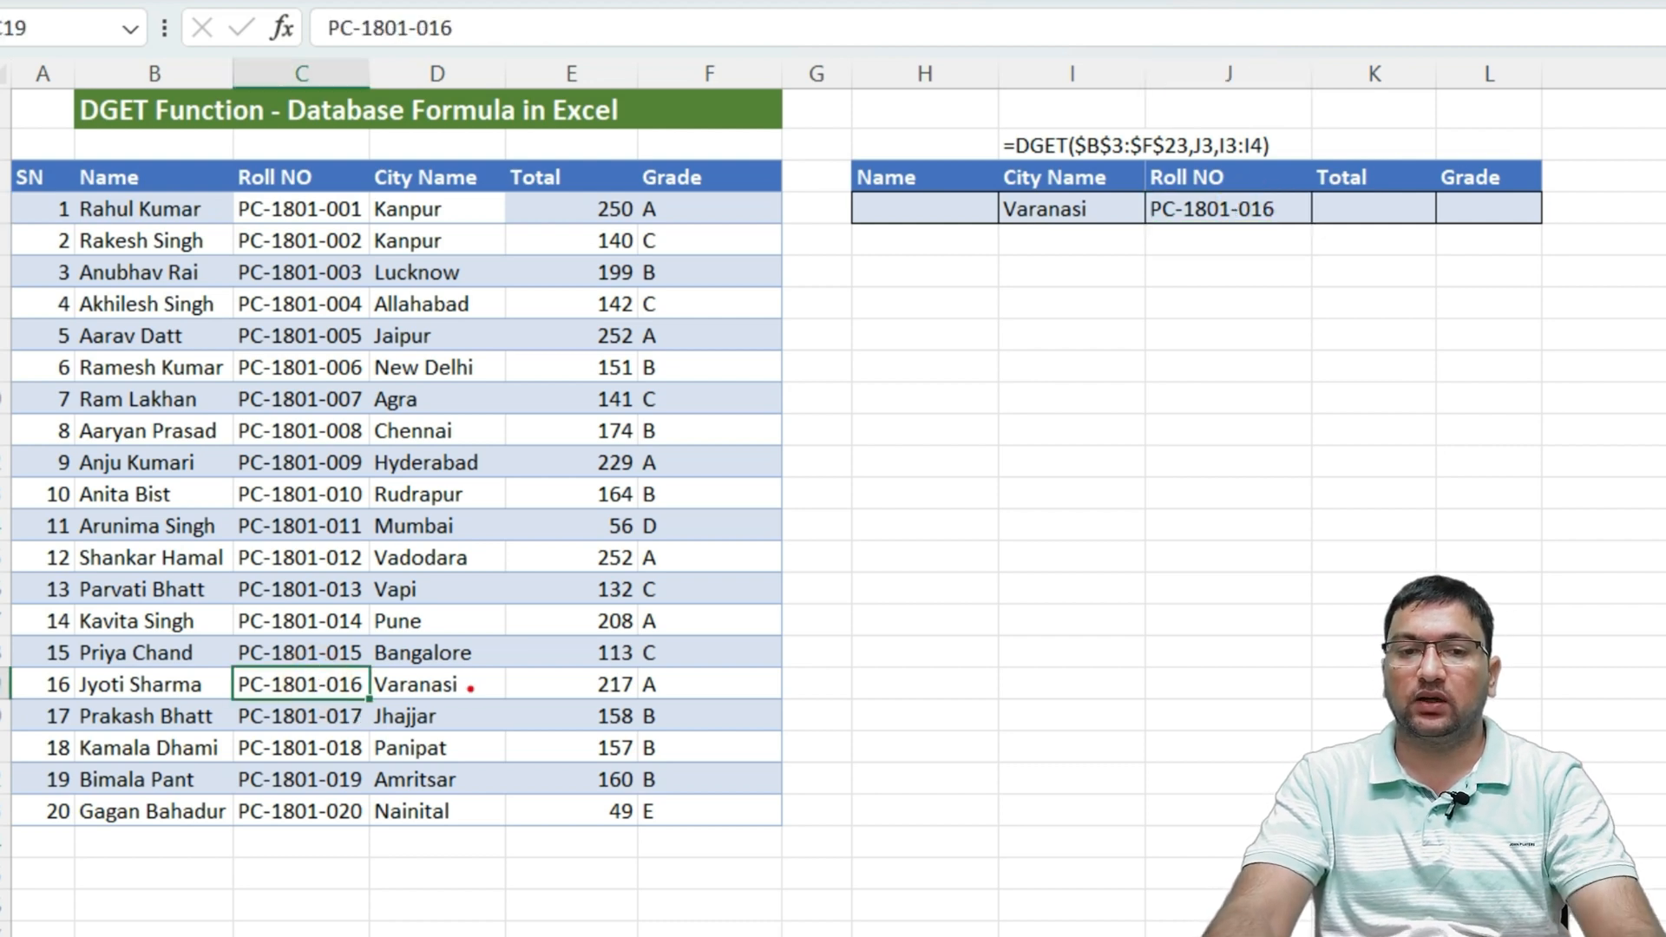
mouse_move(471, 704)
left_mouse_down()
mouse_move(257, 703)
mouse_move(286, 718)
left_mouse_up()
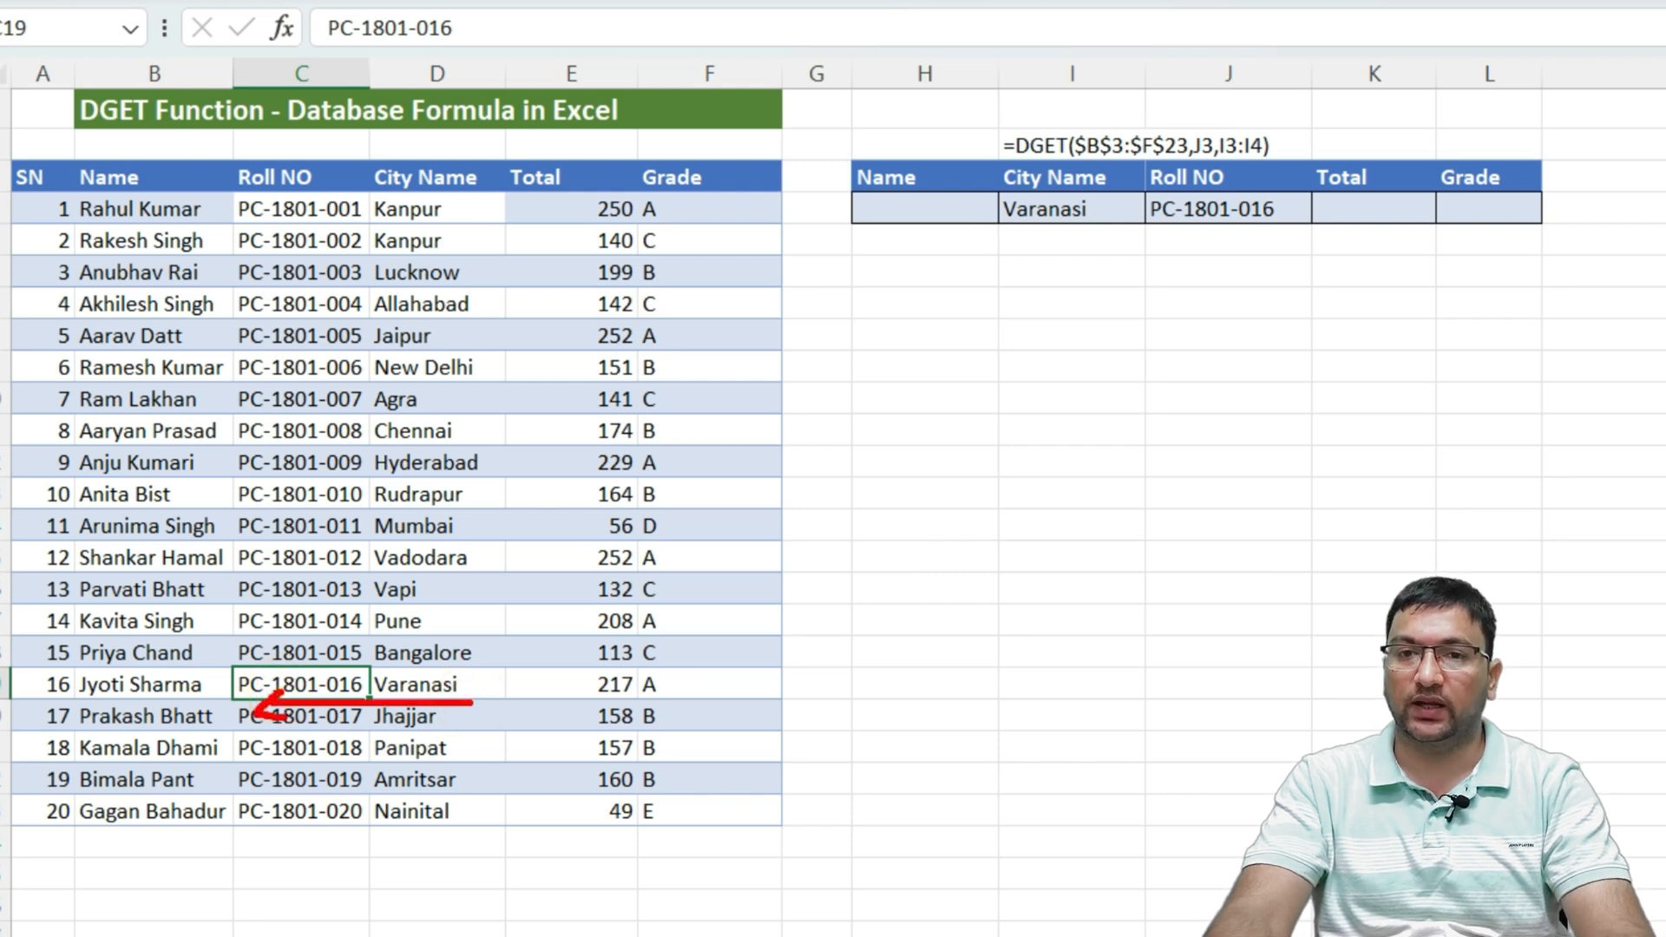
key("Escape")
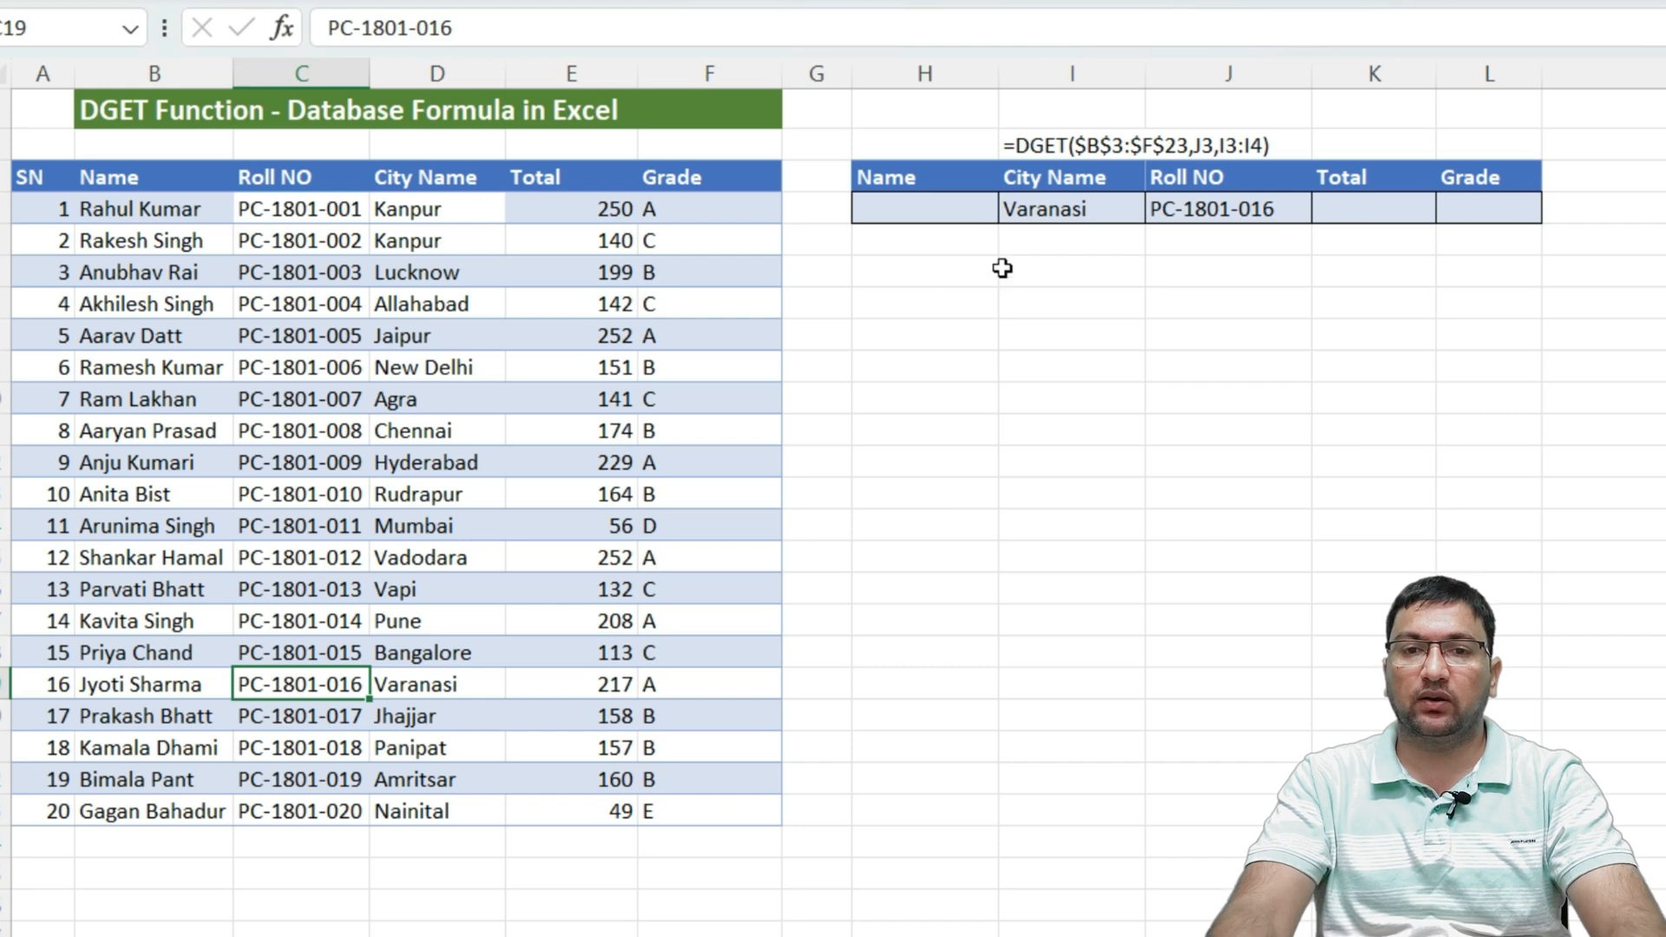
- Test the DGET lookup with Jaipur and with Haldwani, a city outside the database, in the City Name cell I4
left_click(1092, 219)
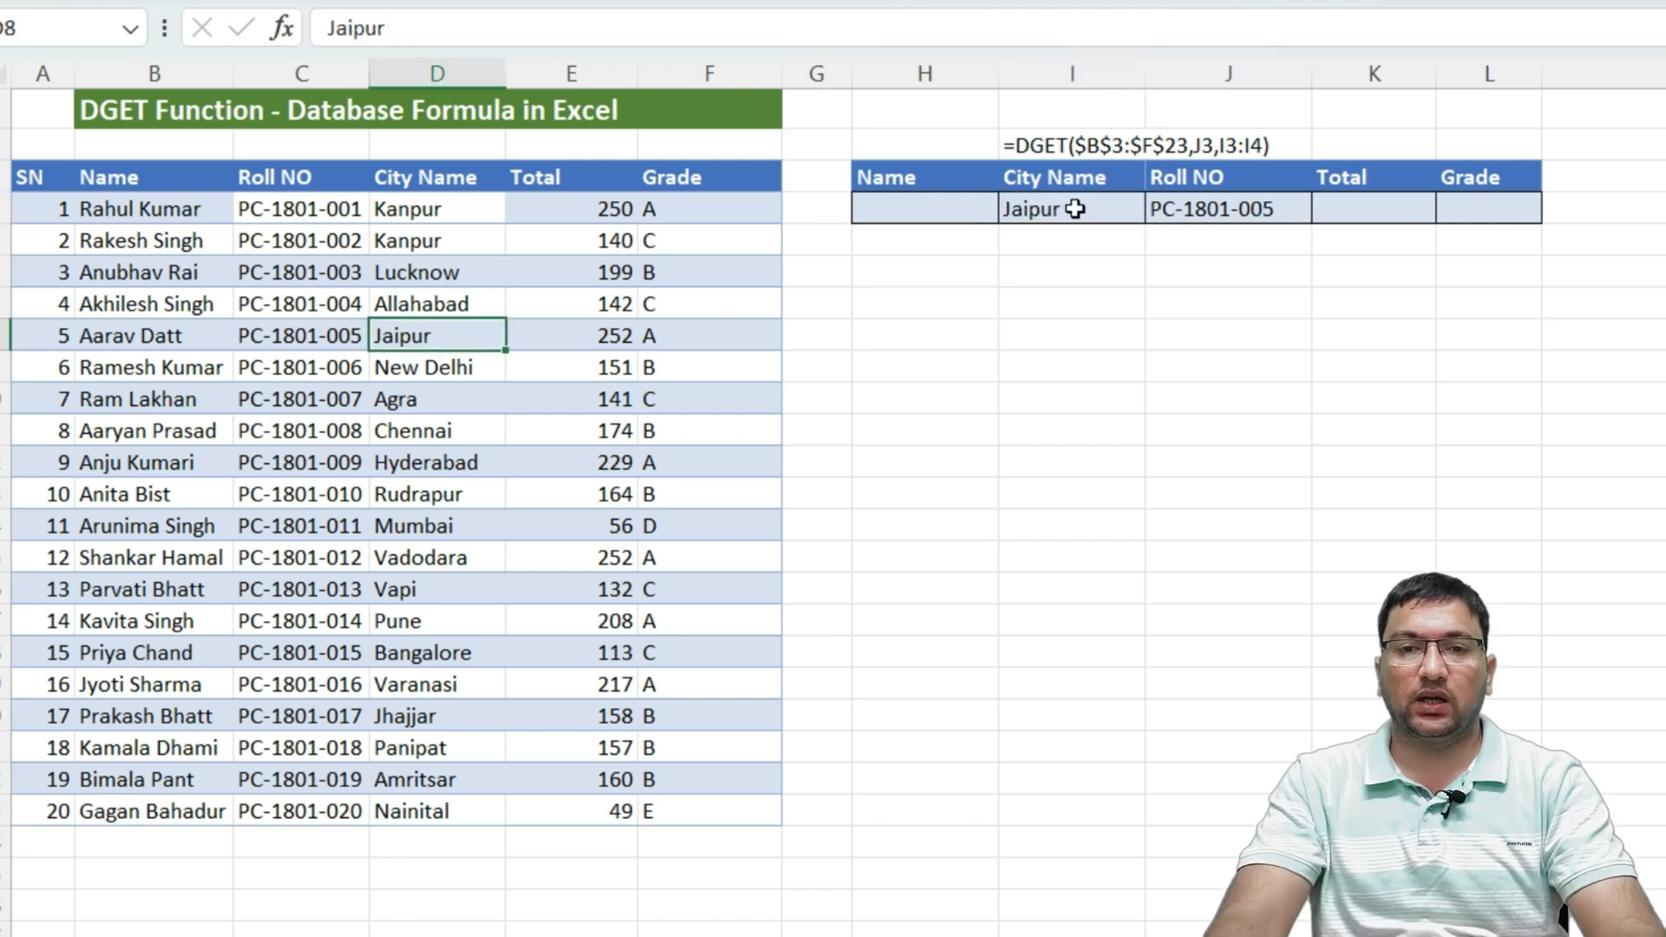
left_click(1075, 212)
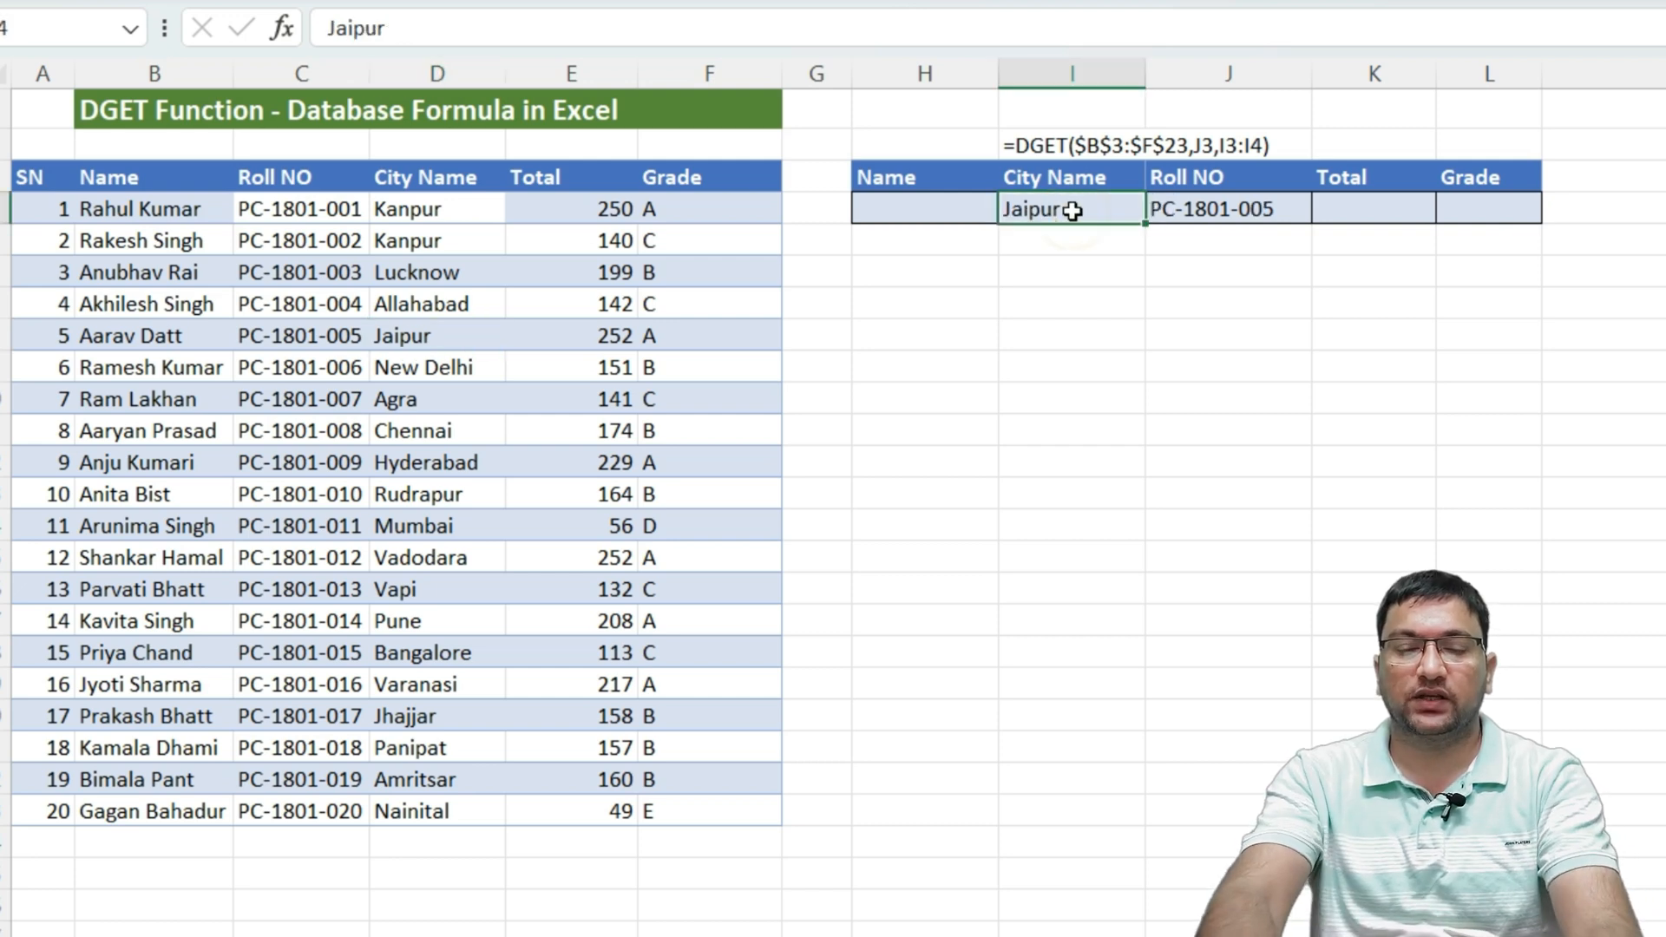
type("Haldw")
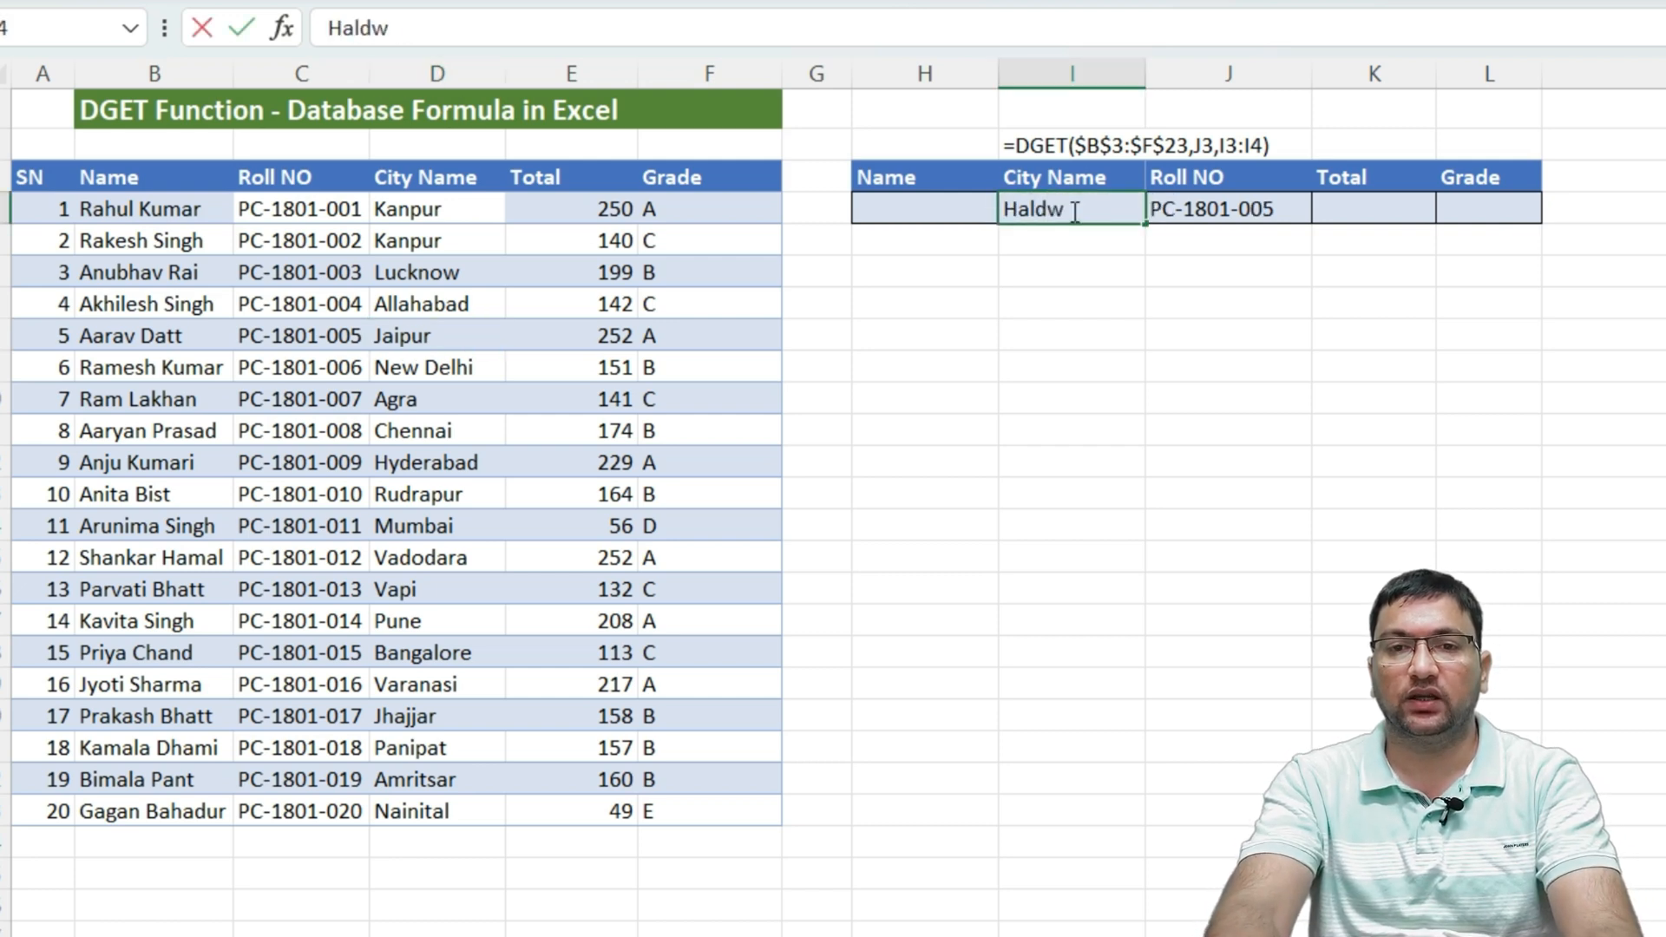
type("ani")
key("Return")
left_click(1300, 212)
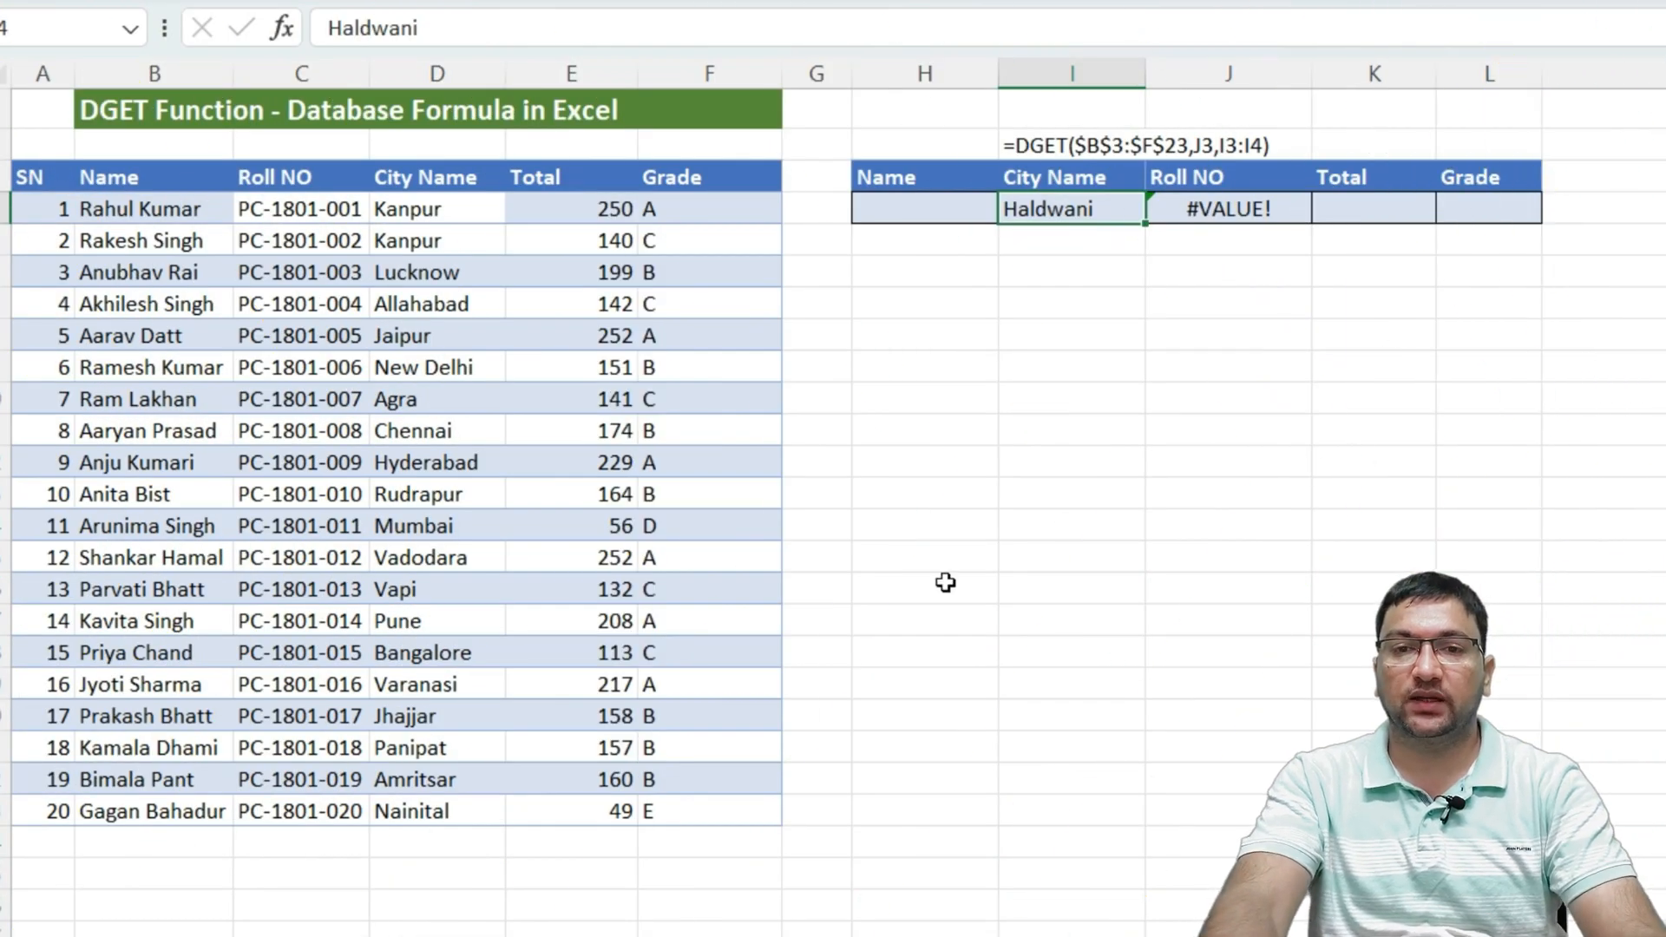
- Set the City Name cell I4 to the partial text Varan and compare the returned Roll NO with the database's Varanasi row
type("Varan")
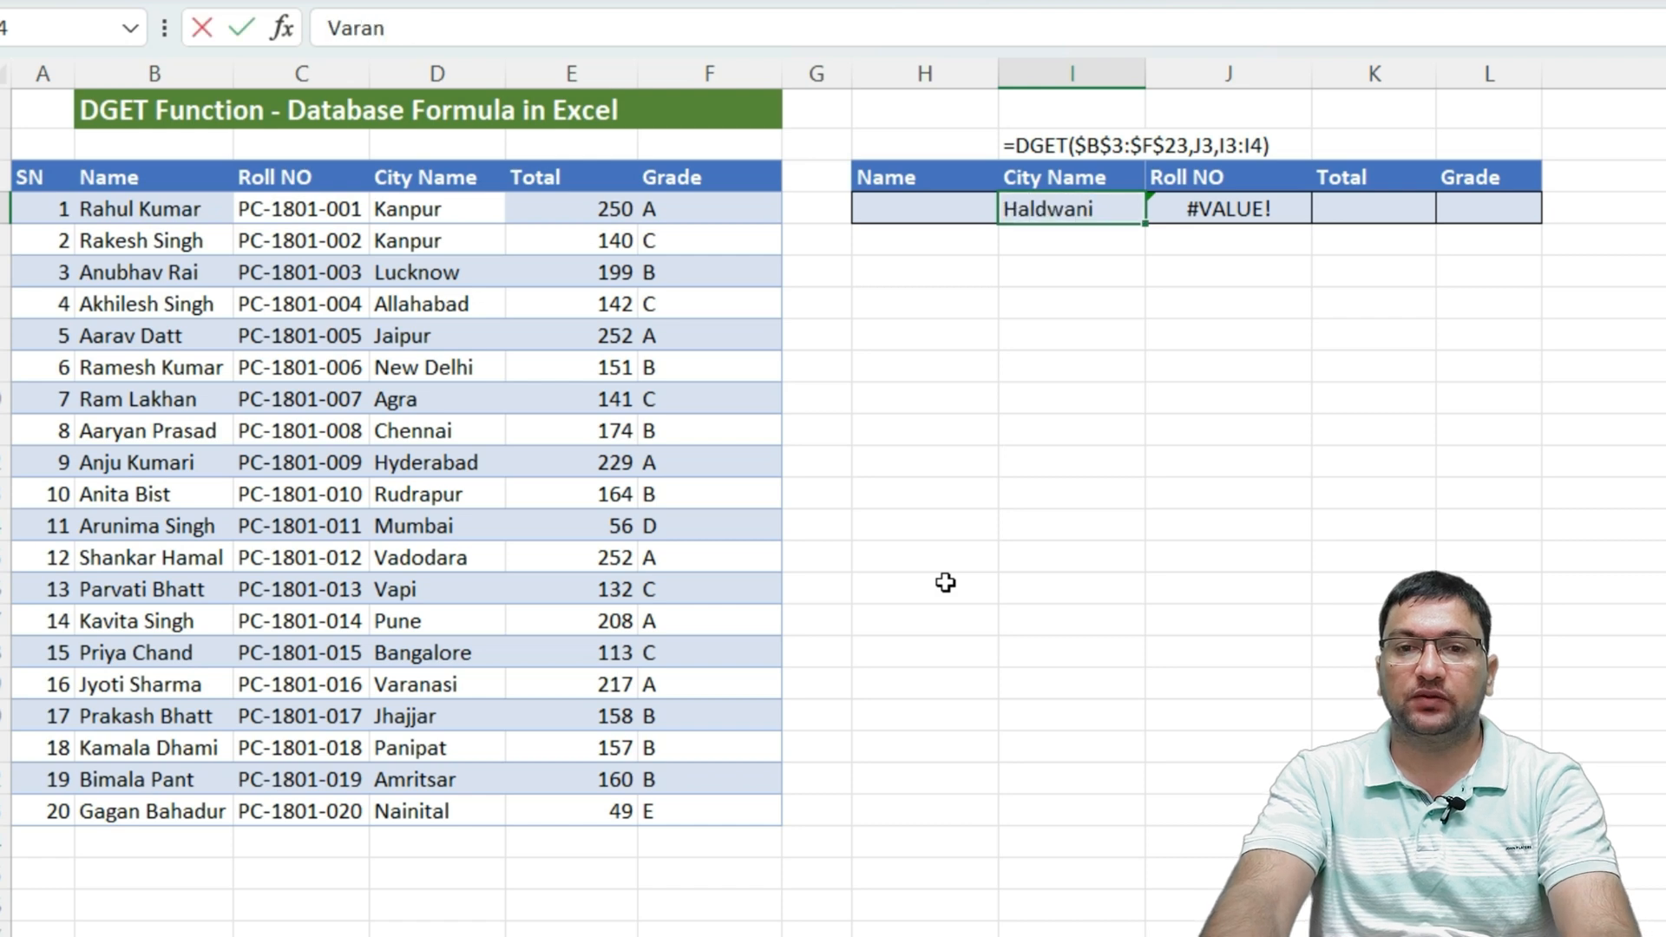
key("Tab")
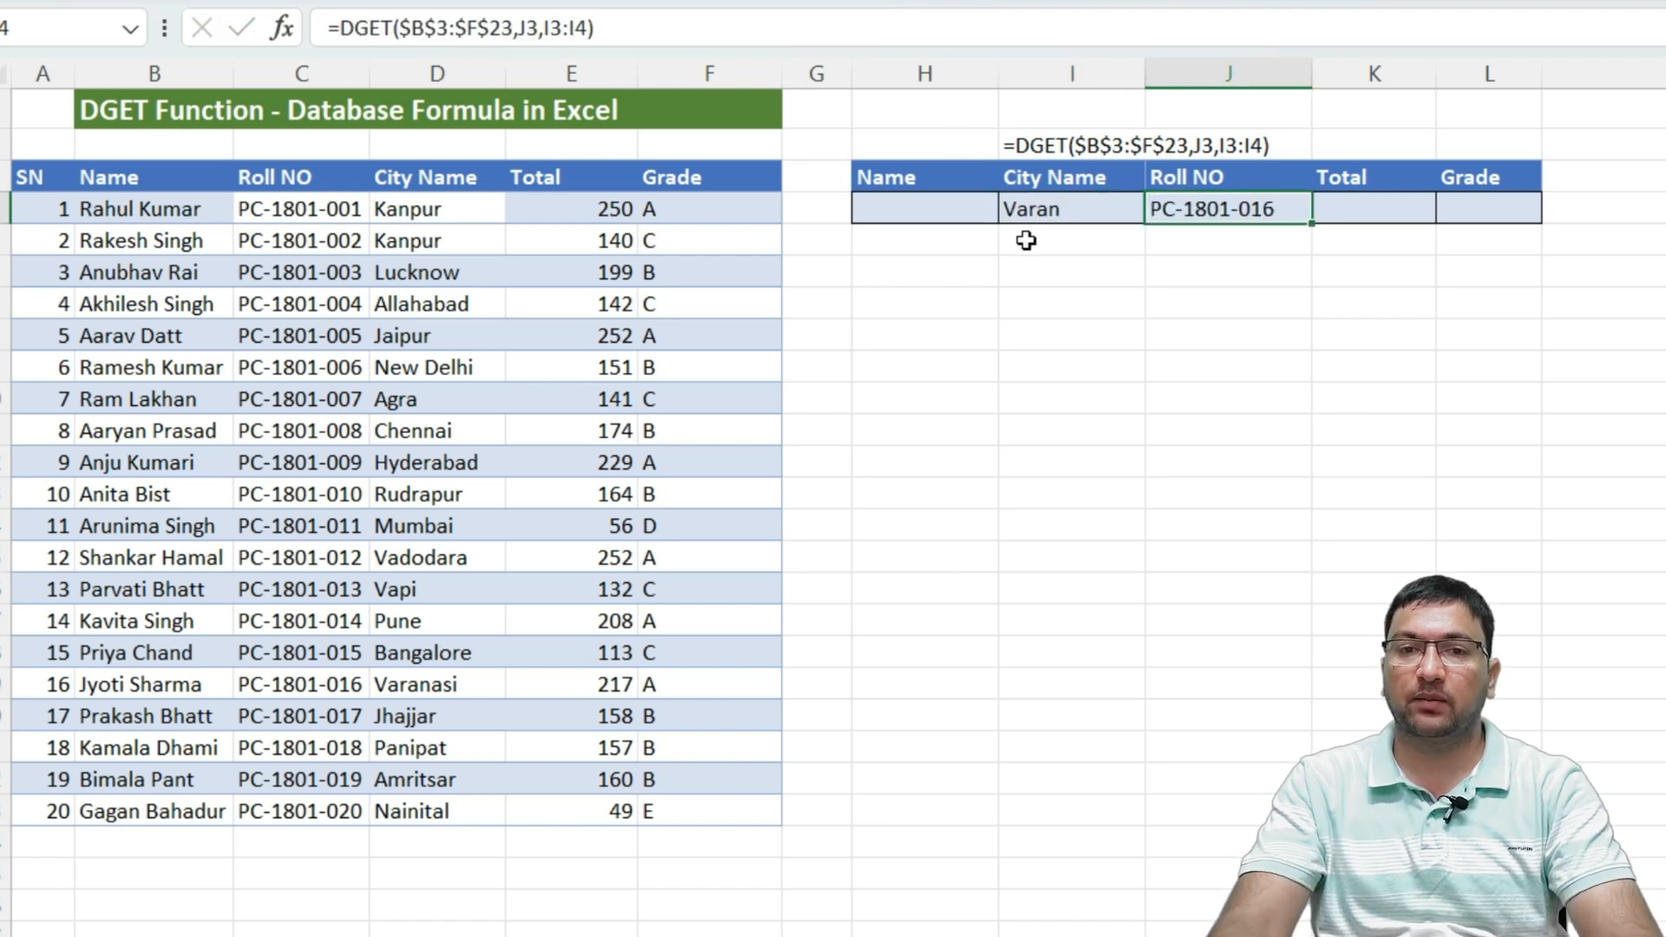
left_click(1076, 210)
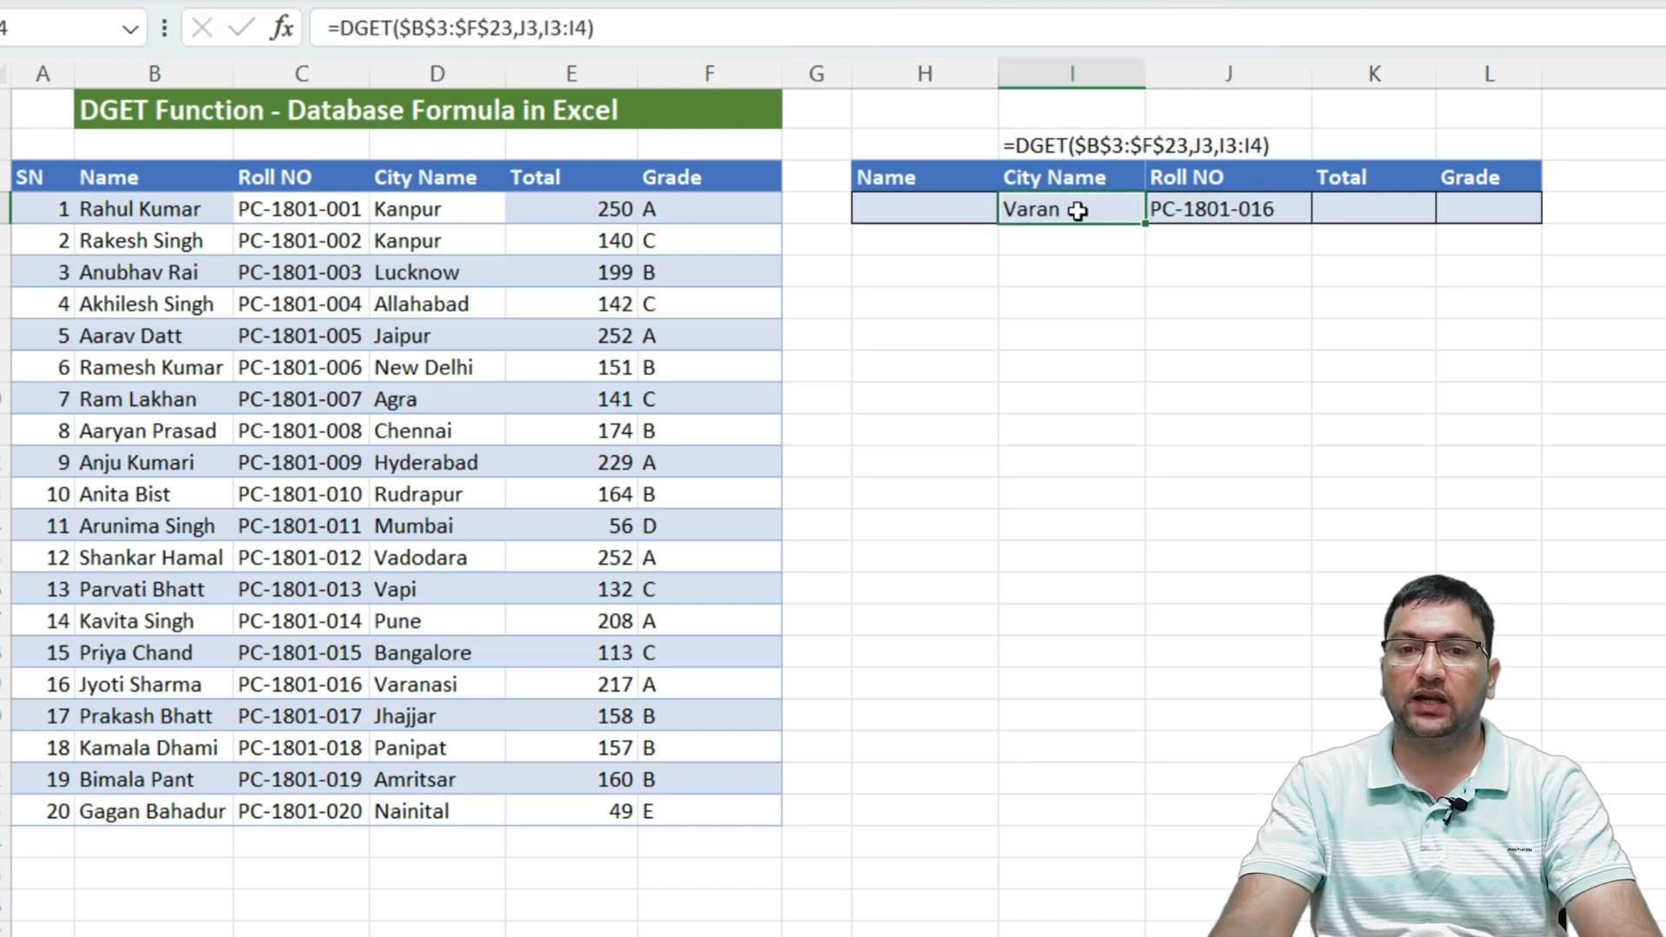
left_click(404, 673)
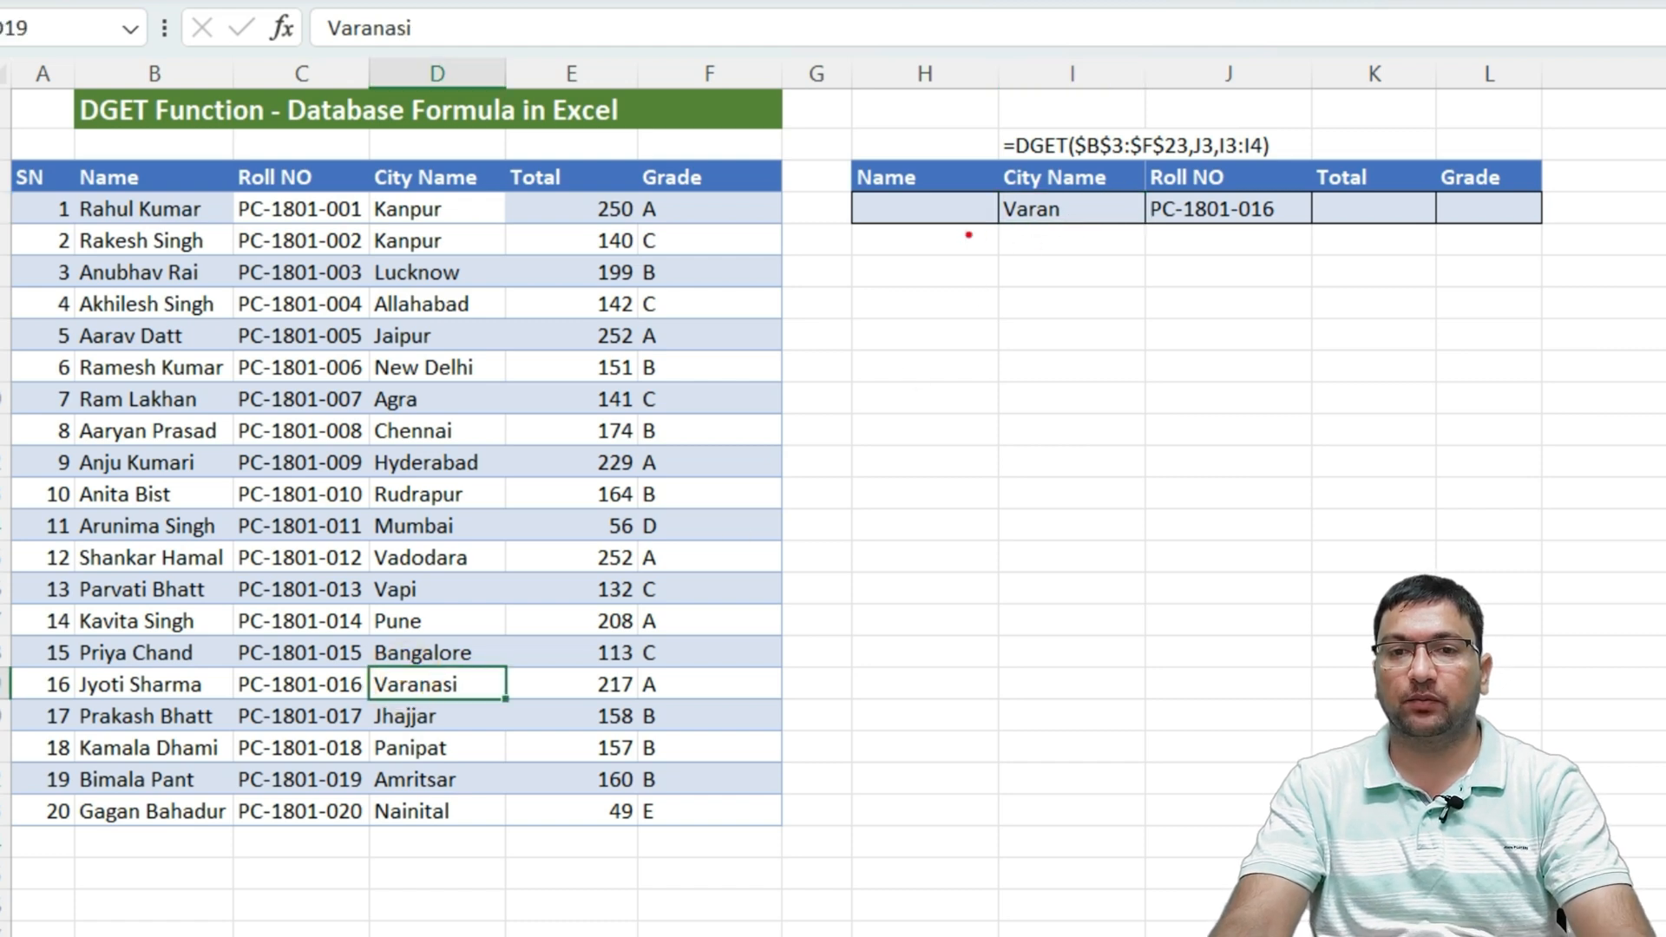
left_click_drag(968, 235, 1060, 236)
left_click_drag(297, 694, 491, 704)
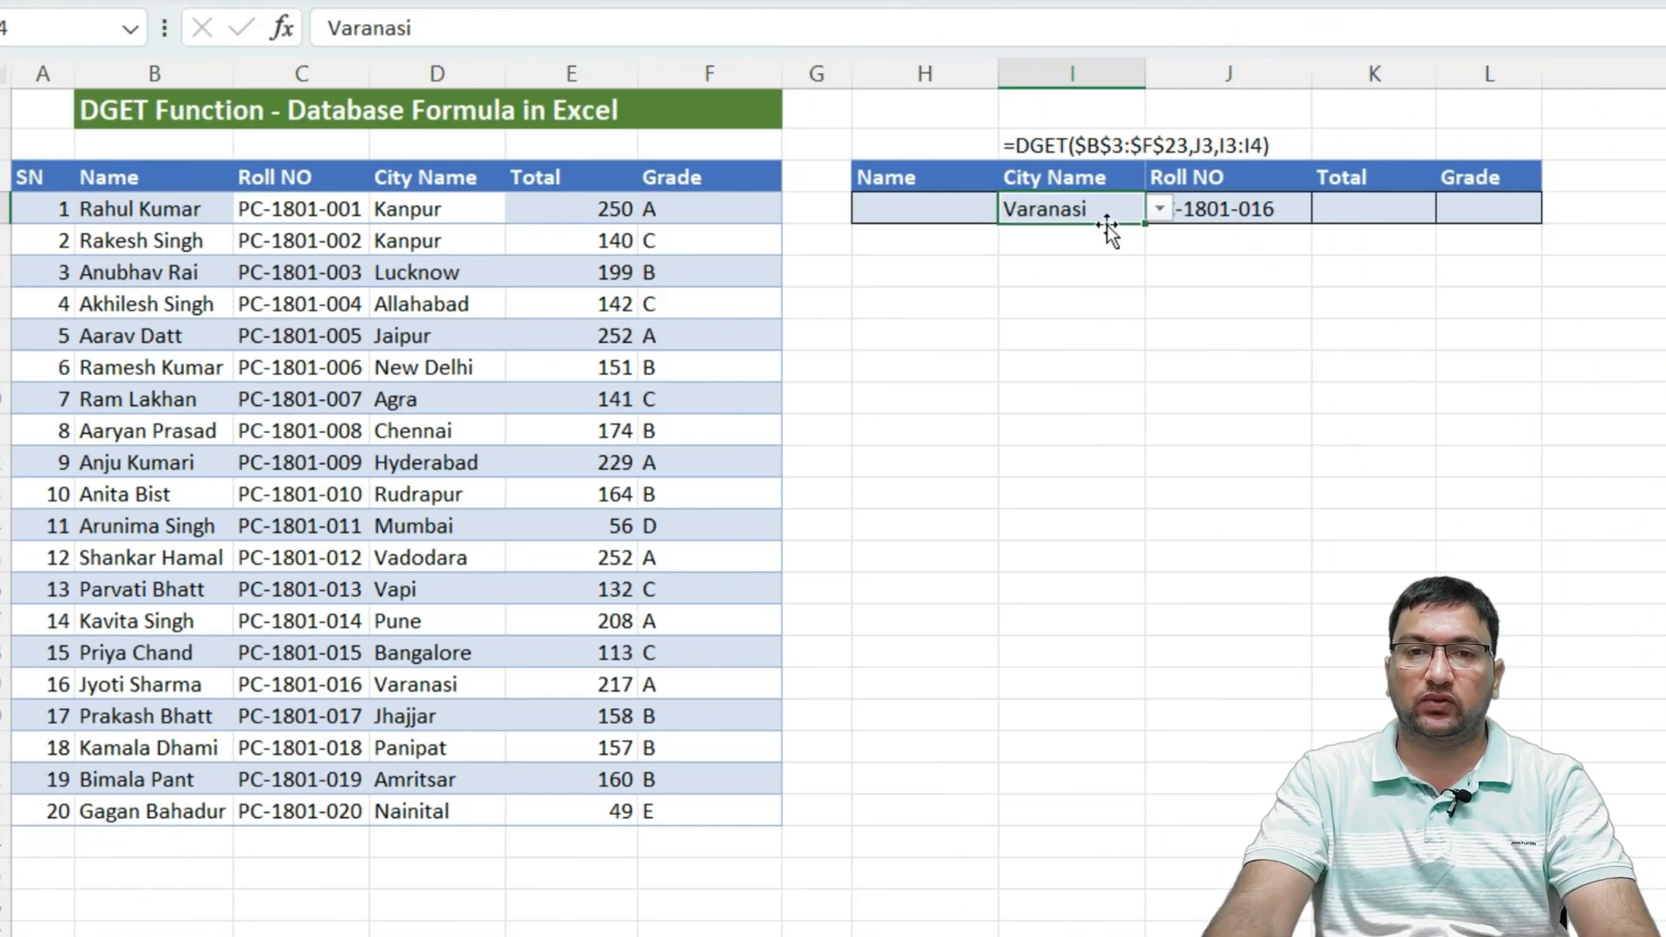
- Set the City Name cell I4 to Kanpur, a city with two database records, and inspect the Roll NO result in J4
left_click(289, 211)
left_click_drag(289, 211, 301, 243)
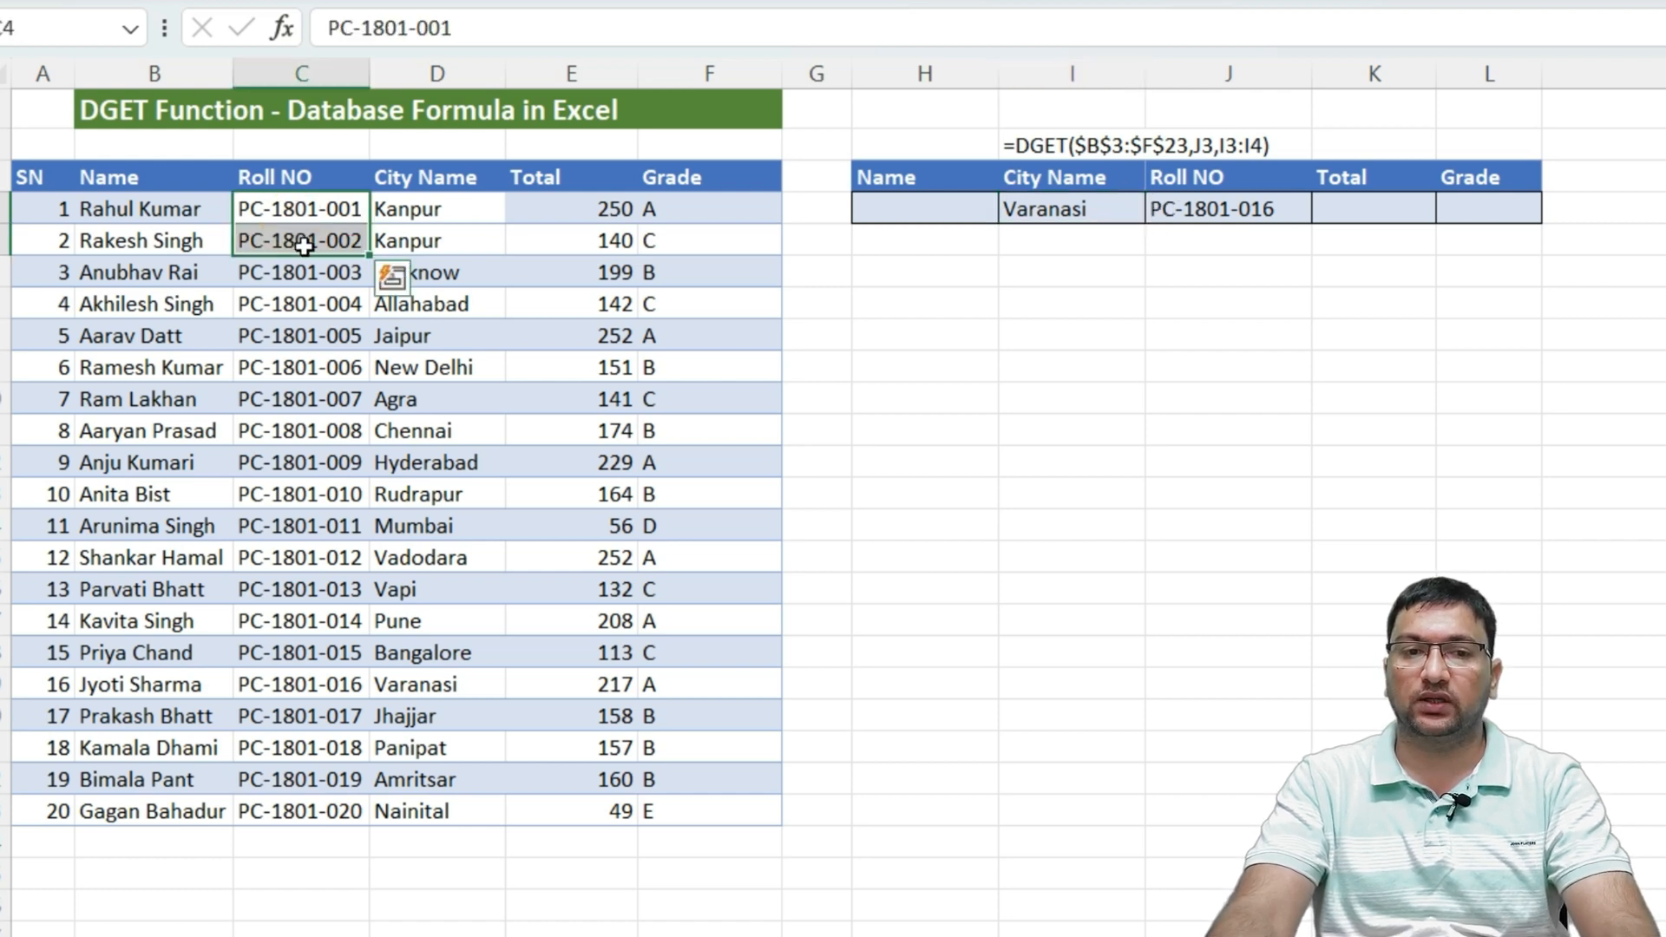
left_click(445, 647)
left_click(1083, 200)
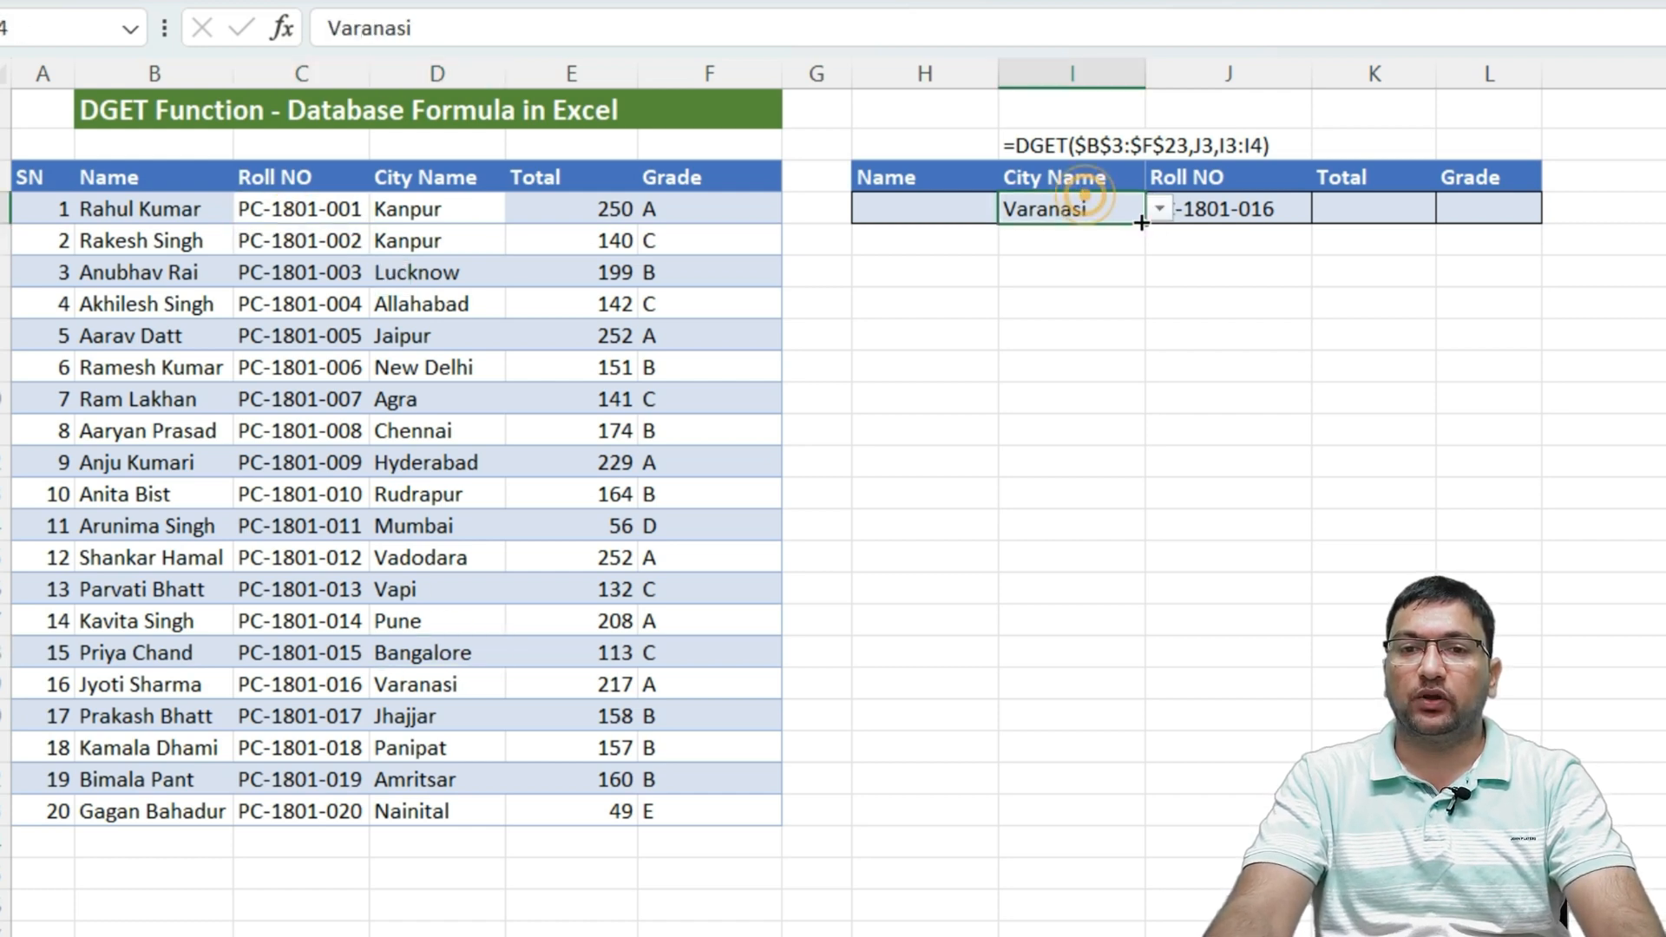
left_click(1157, 209)
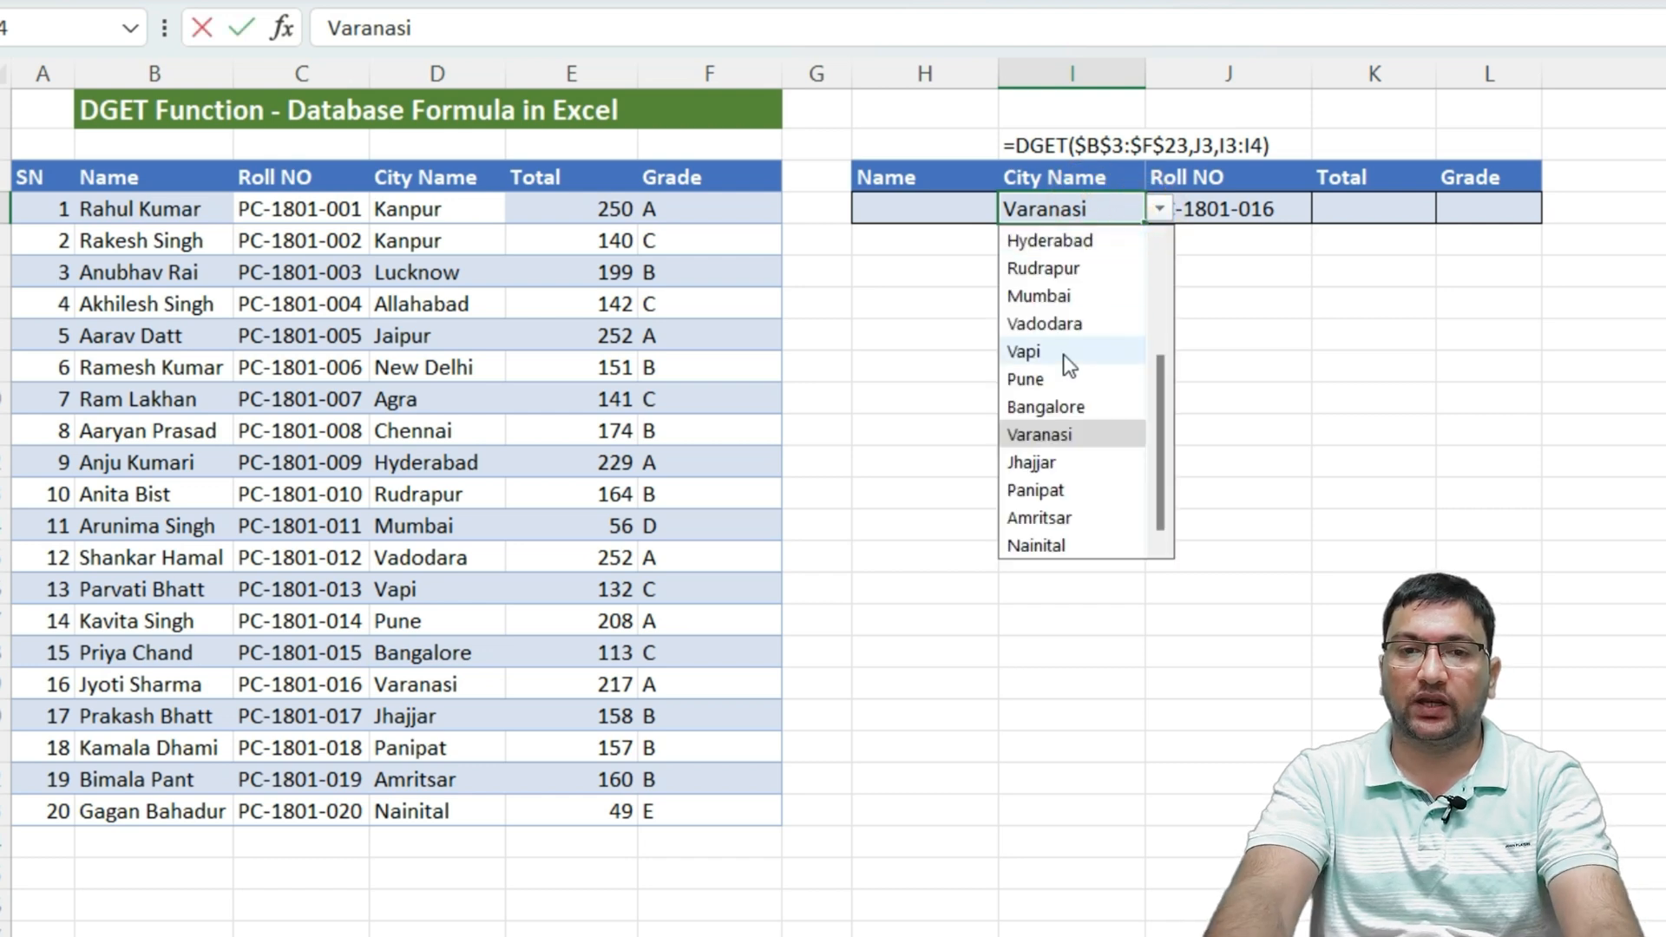
type("k")
key("Tab")
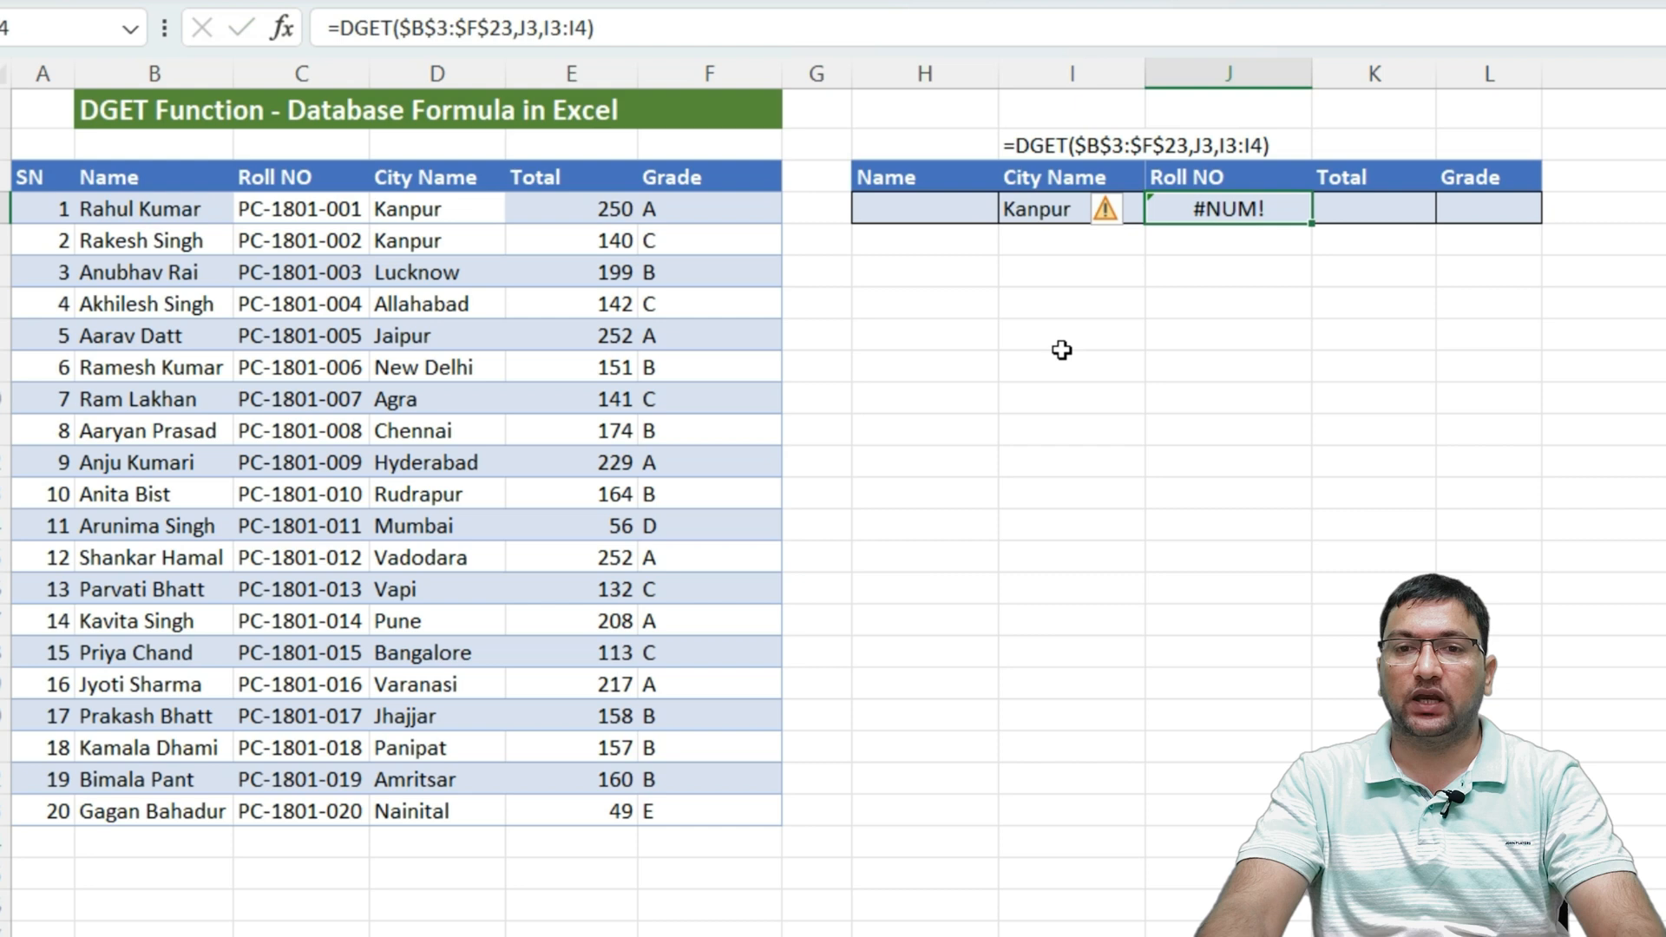
left_click(1046, 209)
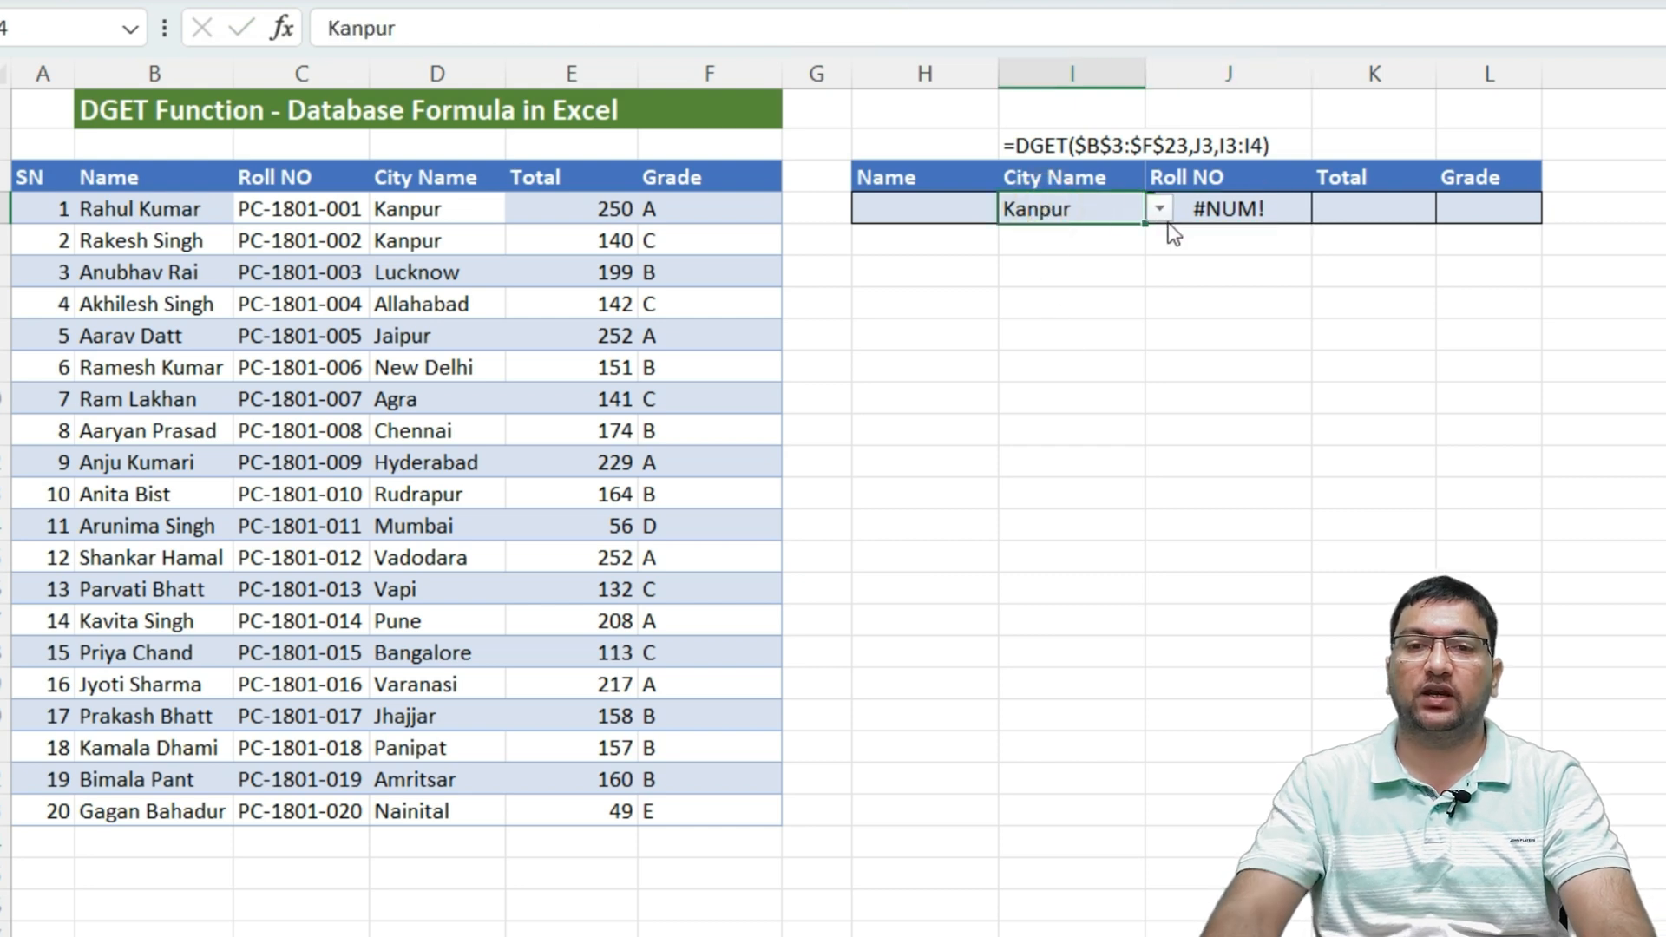
left_click(1279, 220)
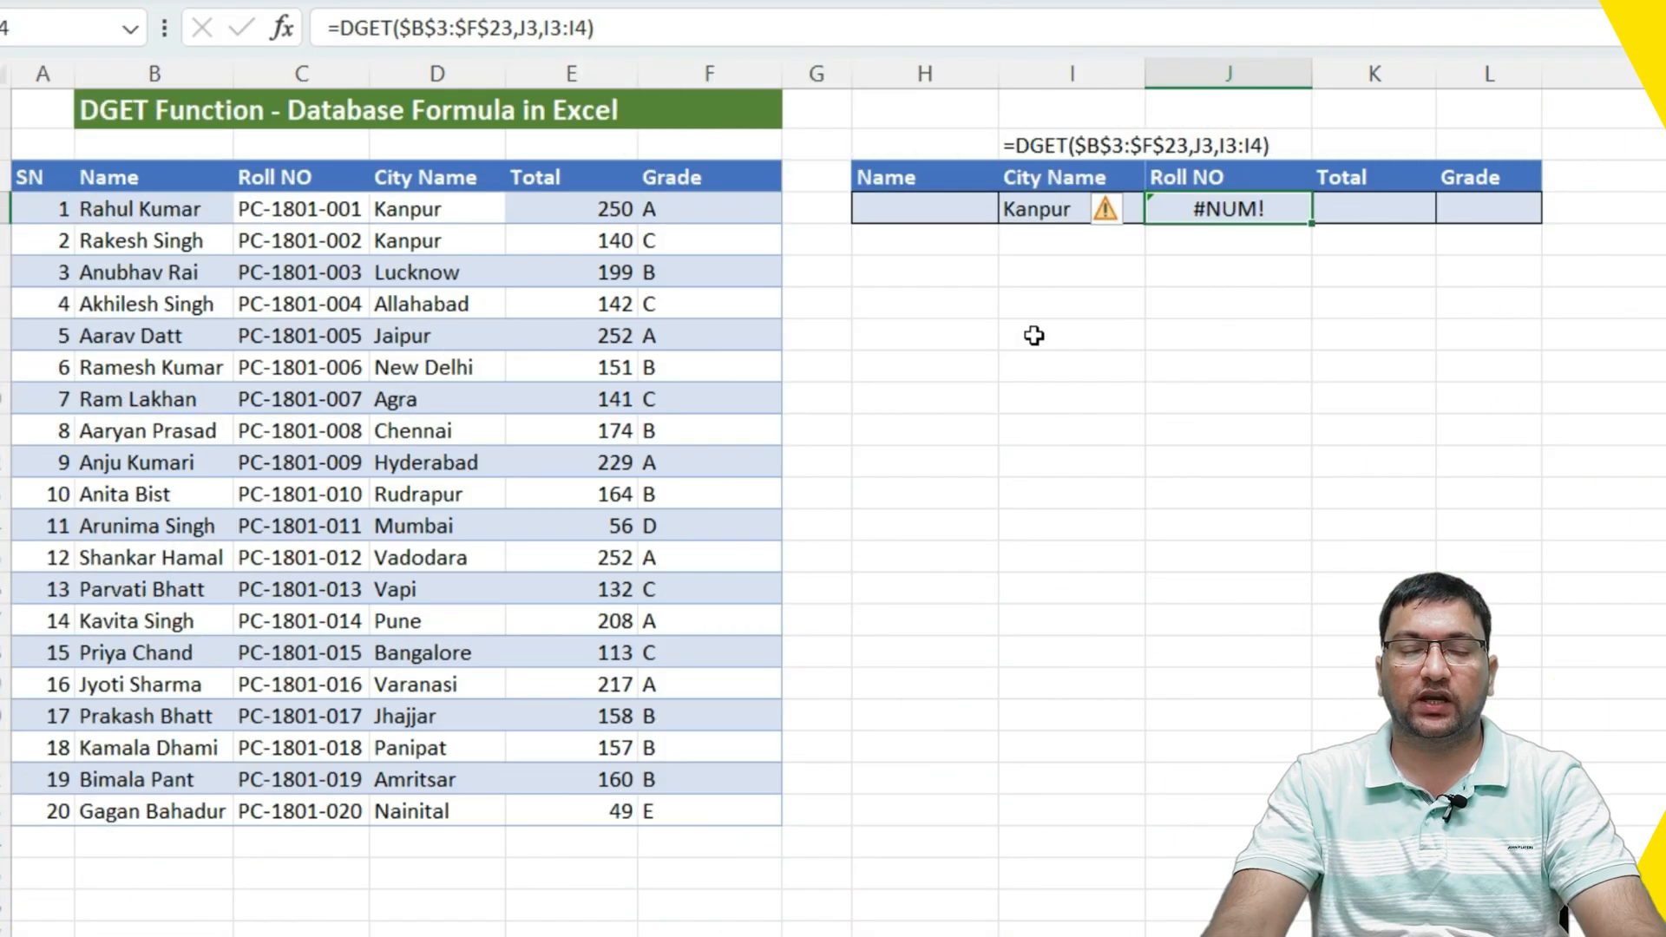
- Set the City Name cell I4 to Jaipur and compare the returned Roll NO in J4 with the database's Jaipur row
left_click(1032, 332)
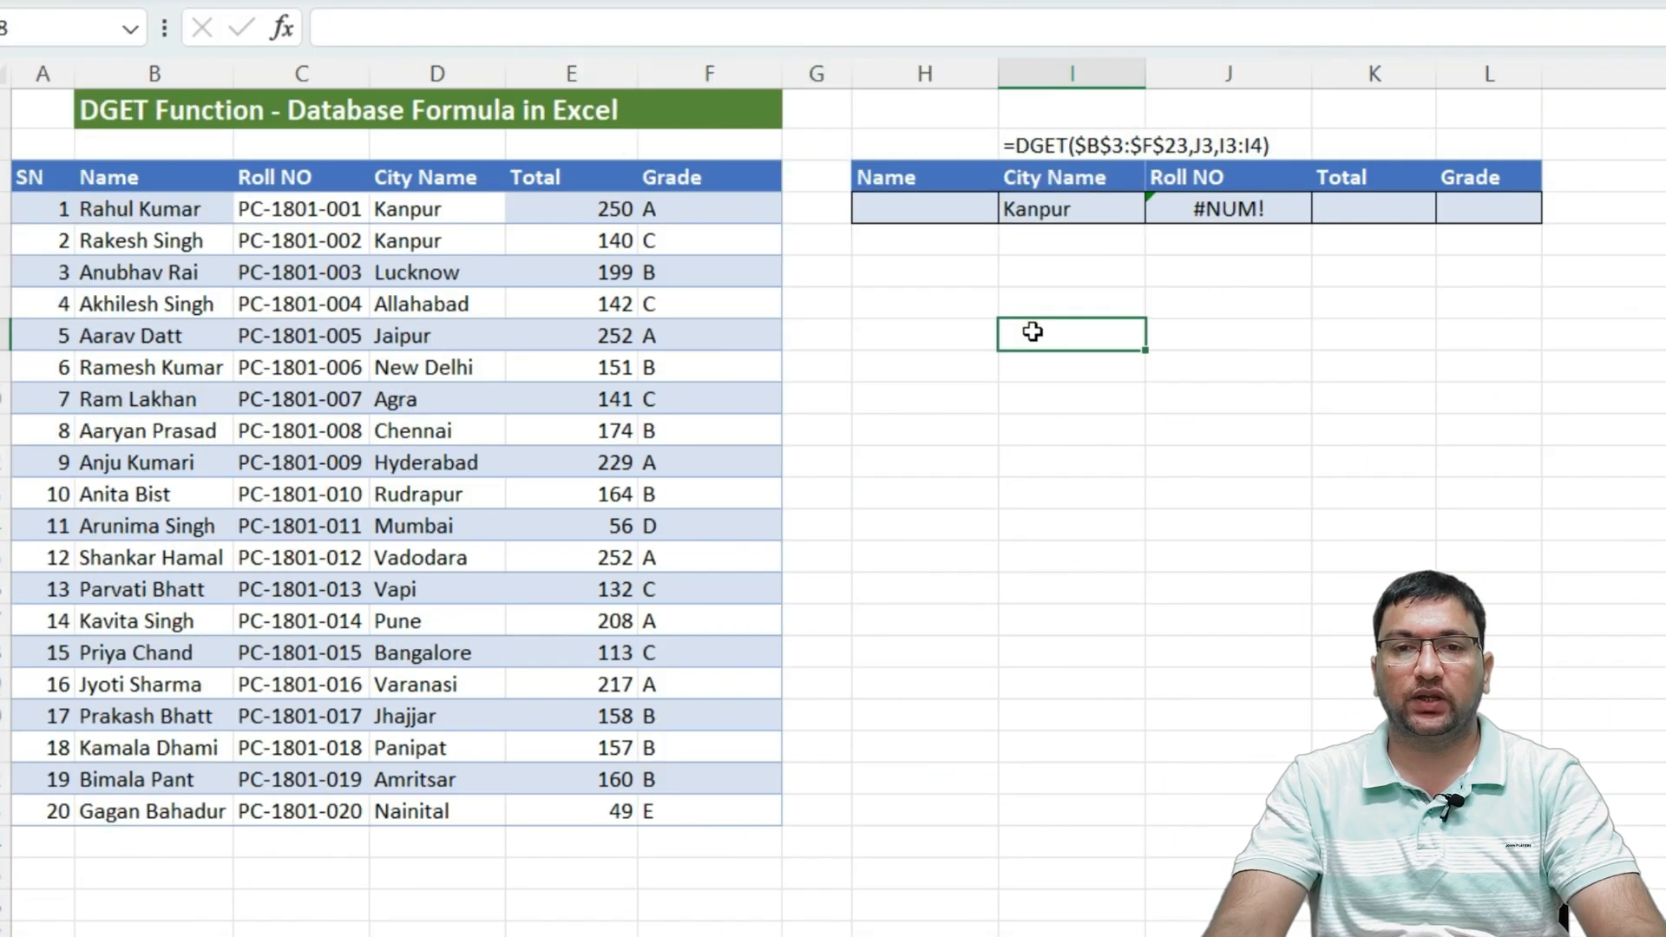
key("Up")
key("Up")
key("Up")
key("Up")
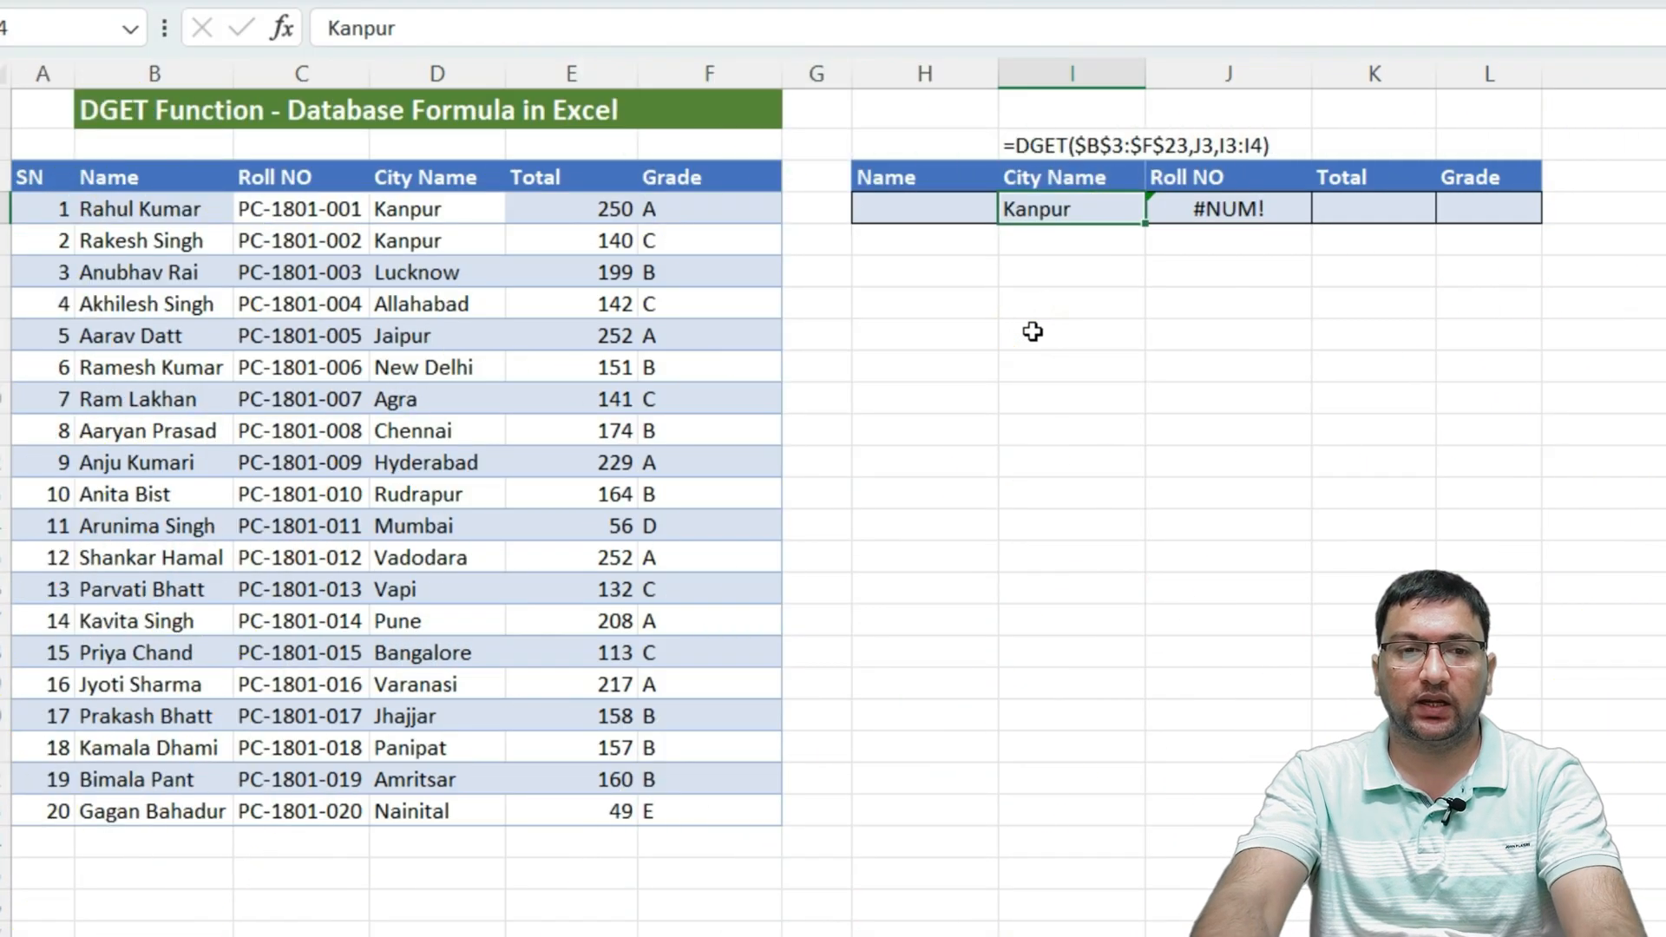
type("Jaipur")
key("Return")
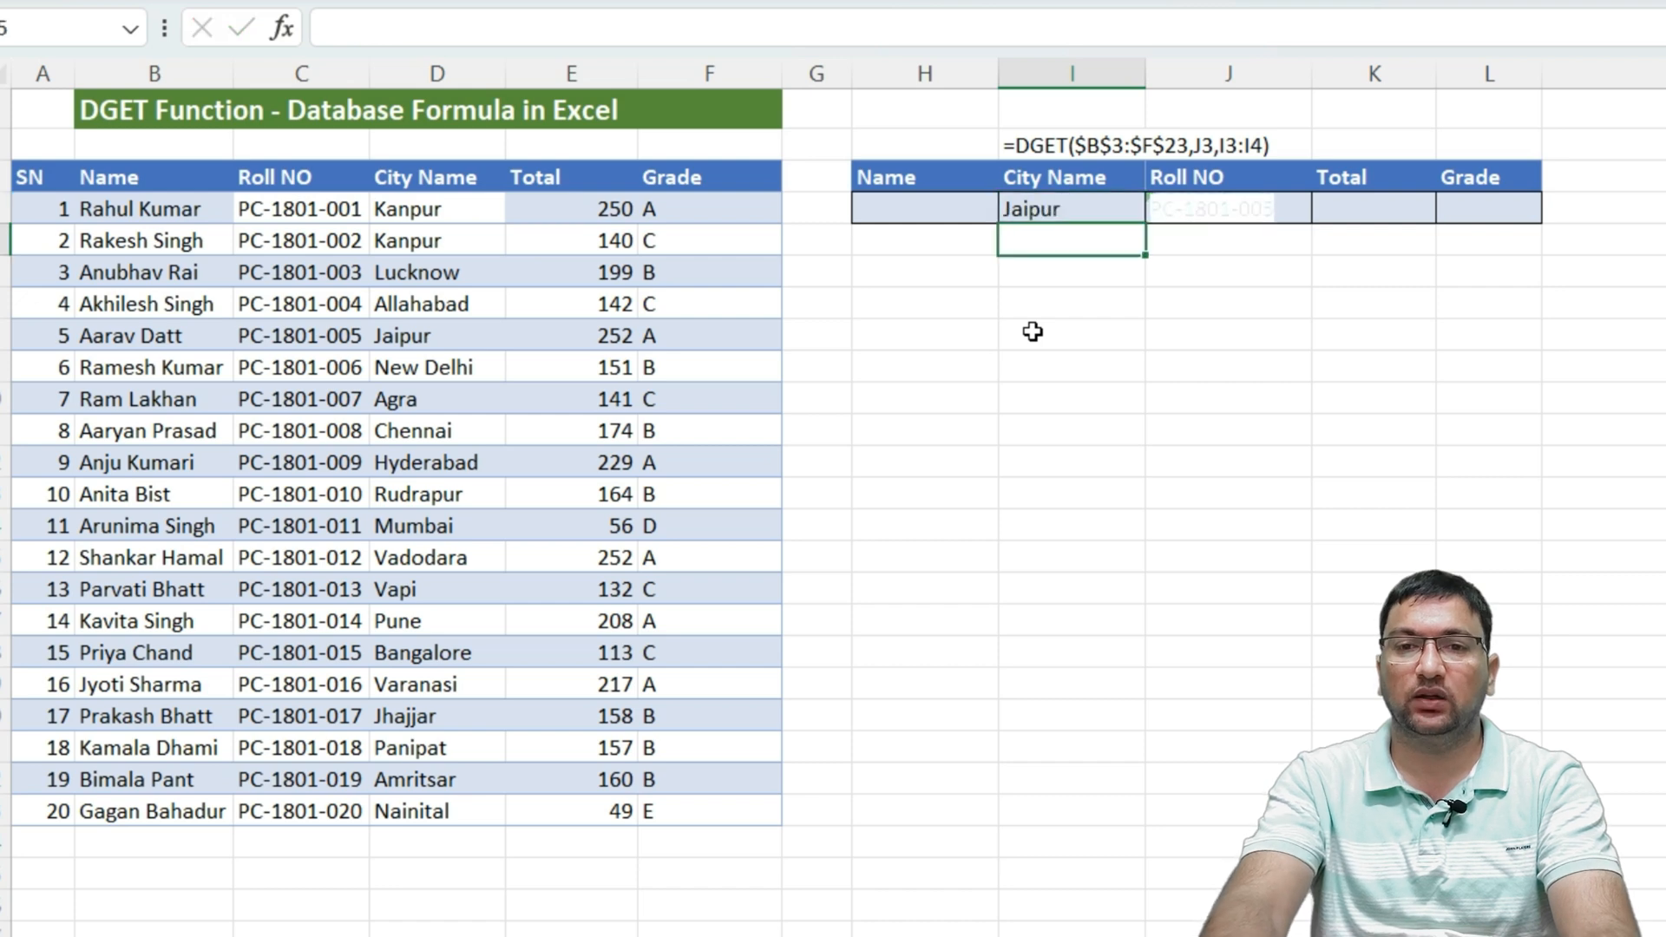
key("Up")
key("Right")
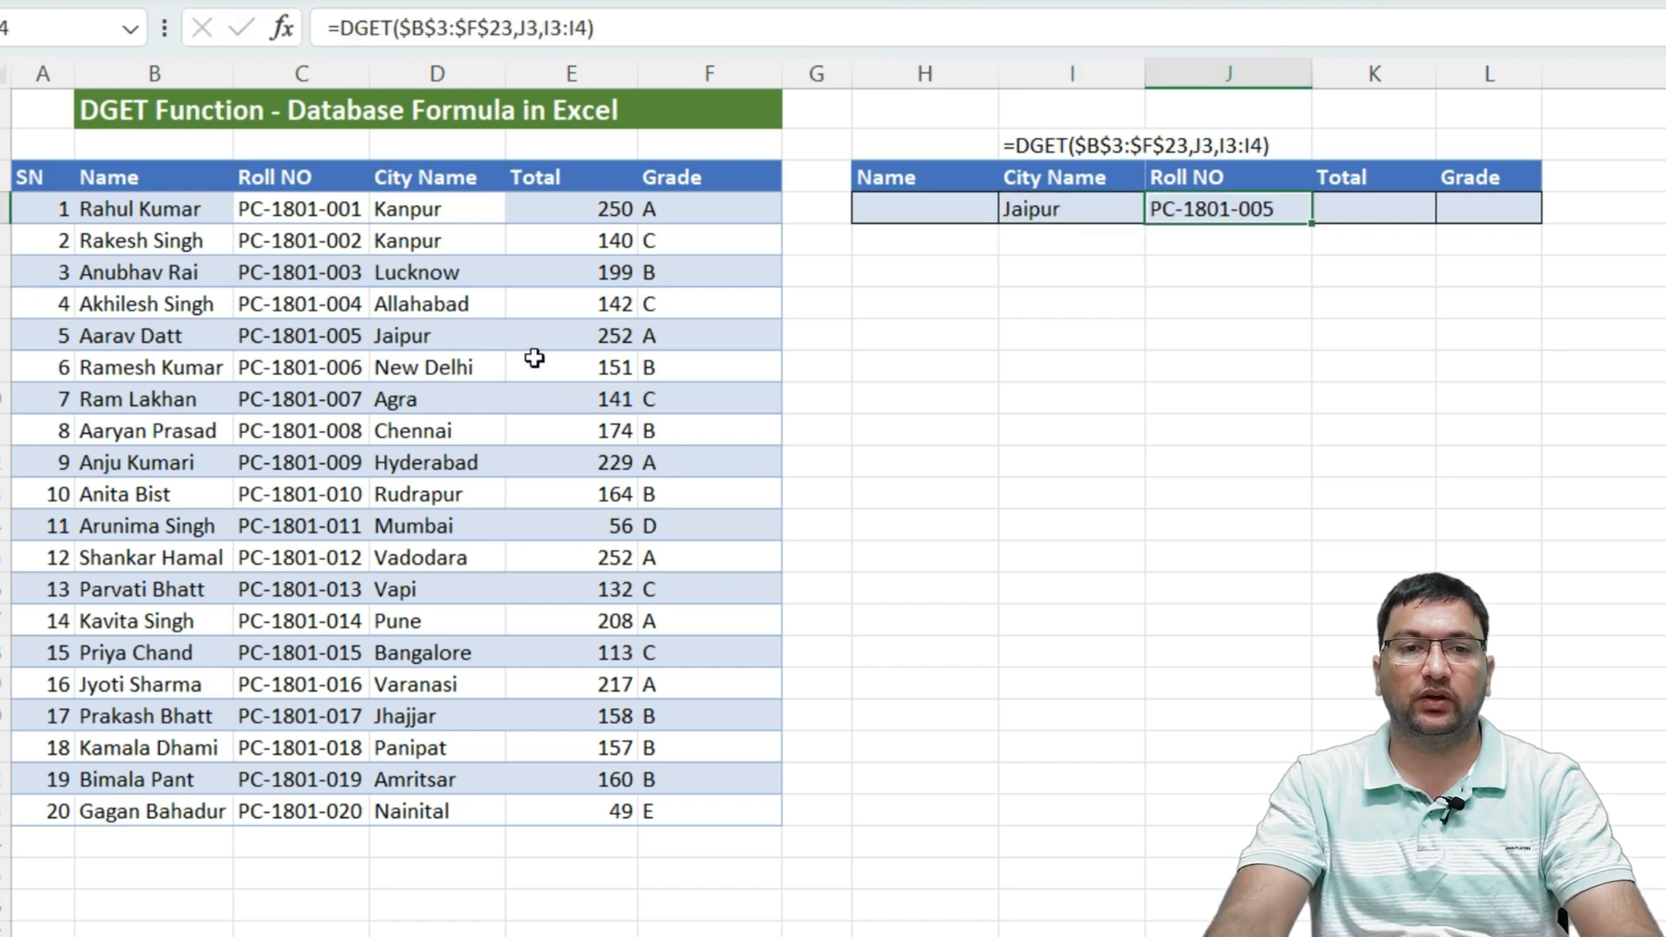
left_click_drag(536, 365, 292, 352)
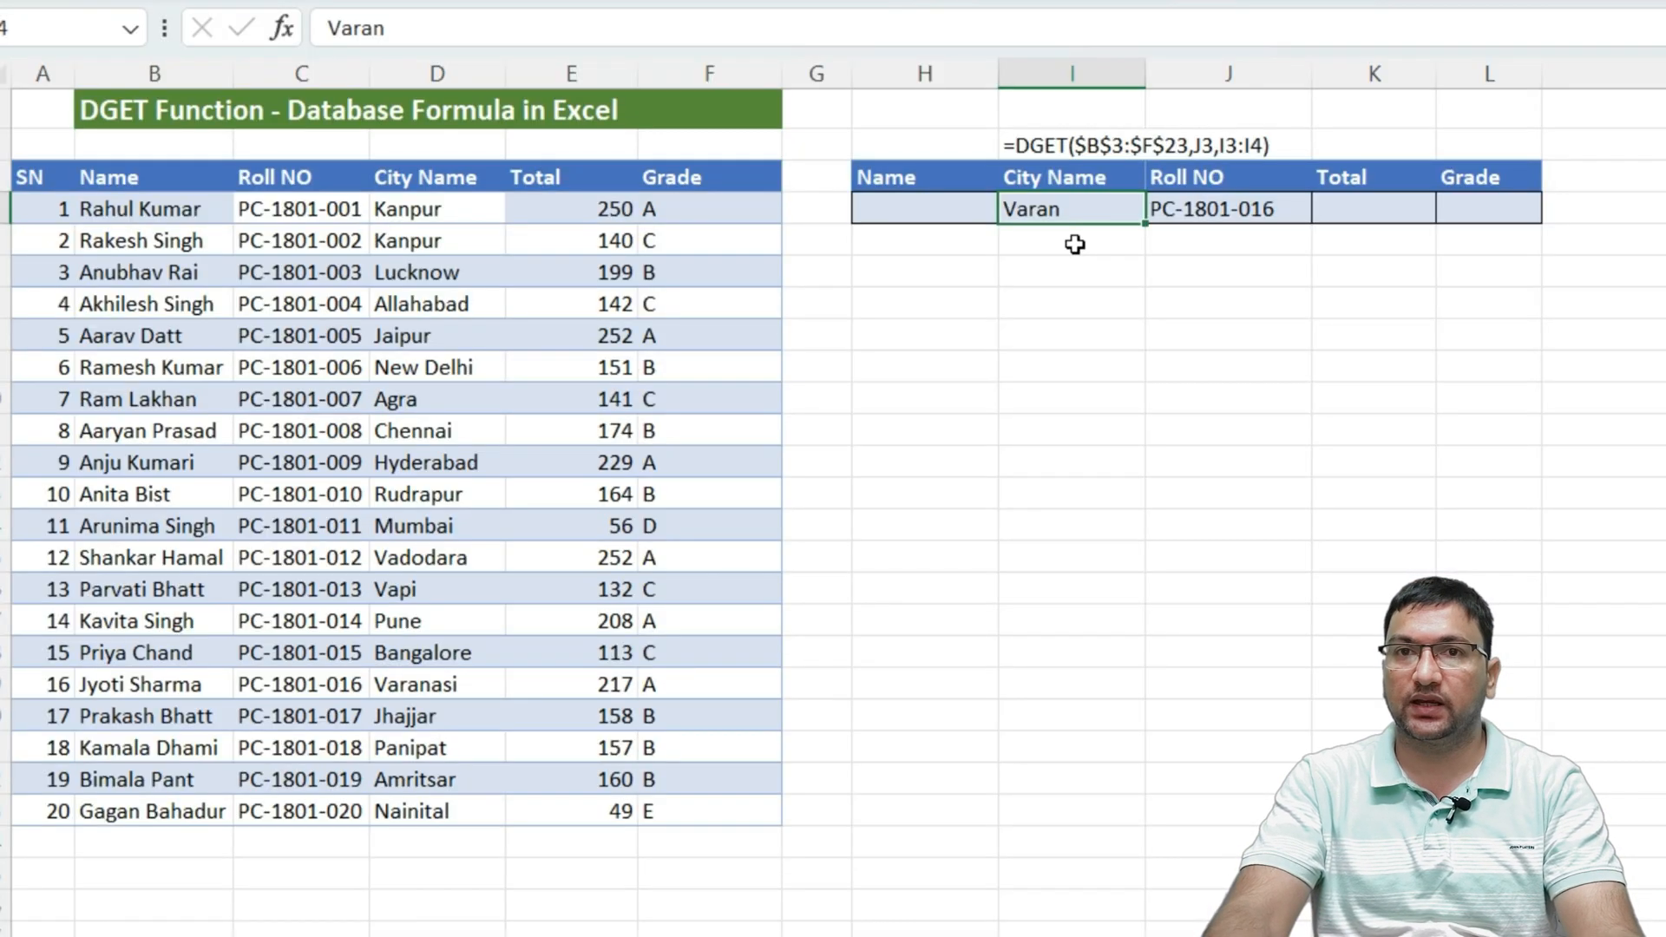
left_click(1076, 245)
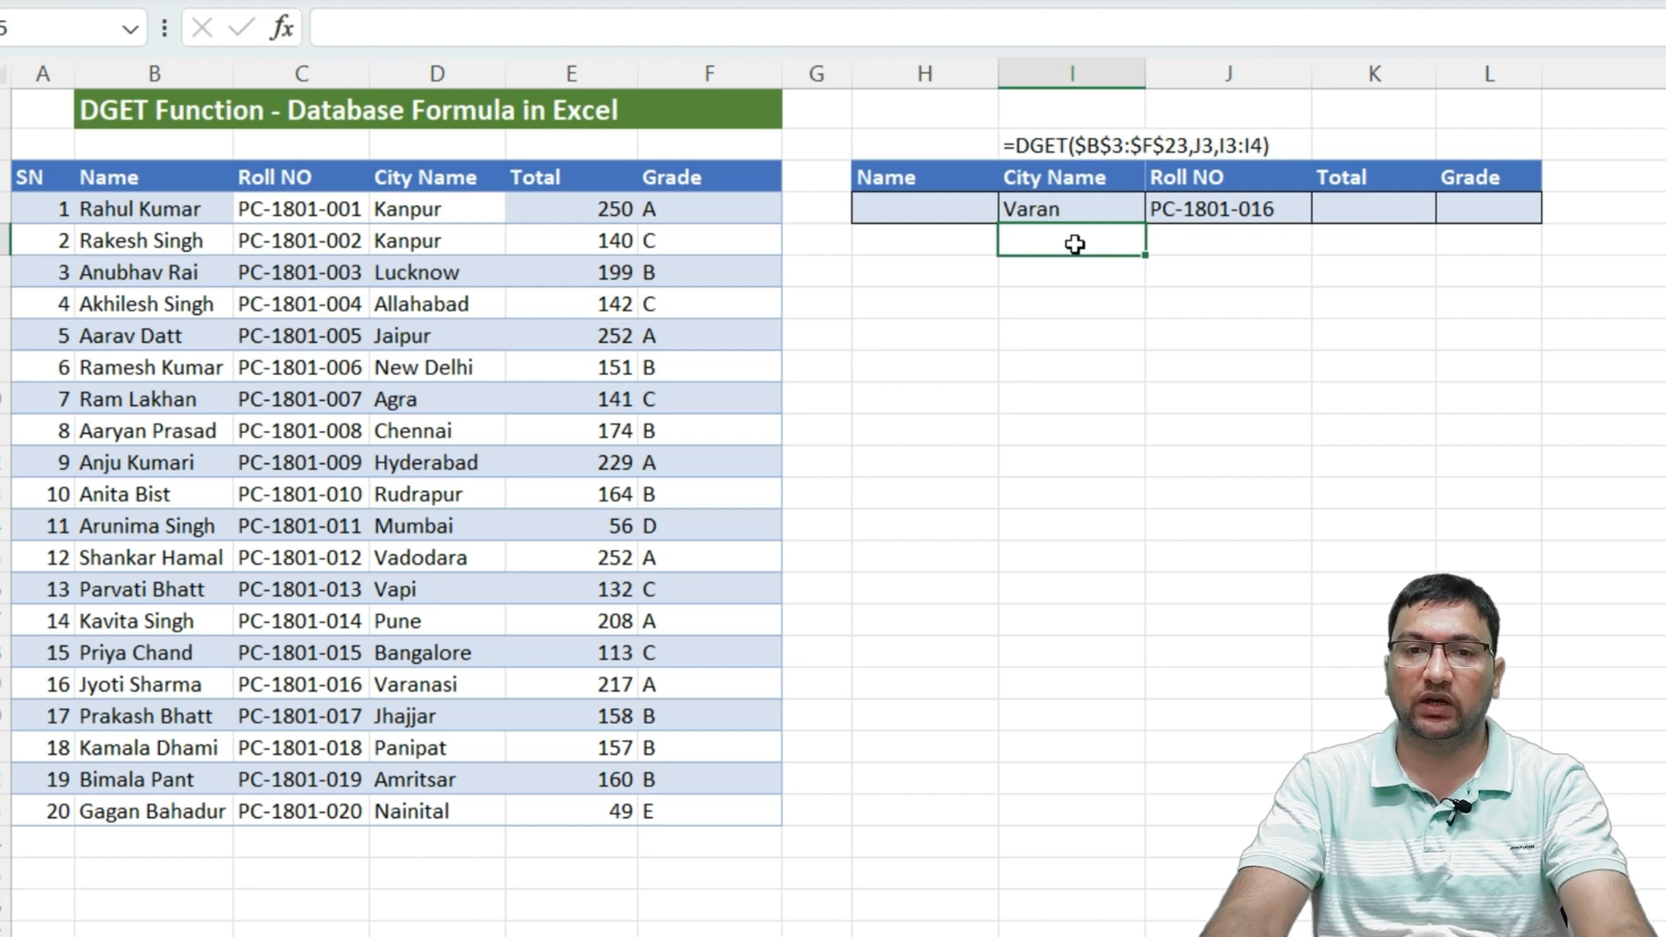
- Enter Haldwani in cell I5 as a second City Name criterion below Varan
type("Haldwani")
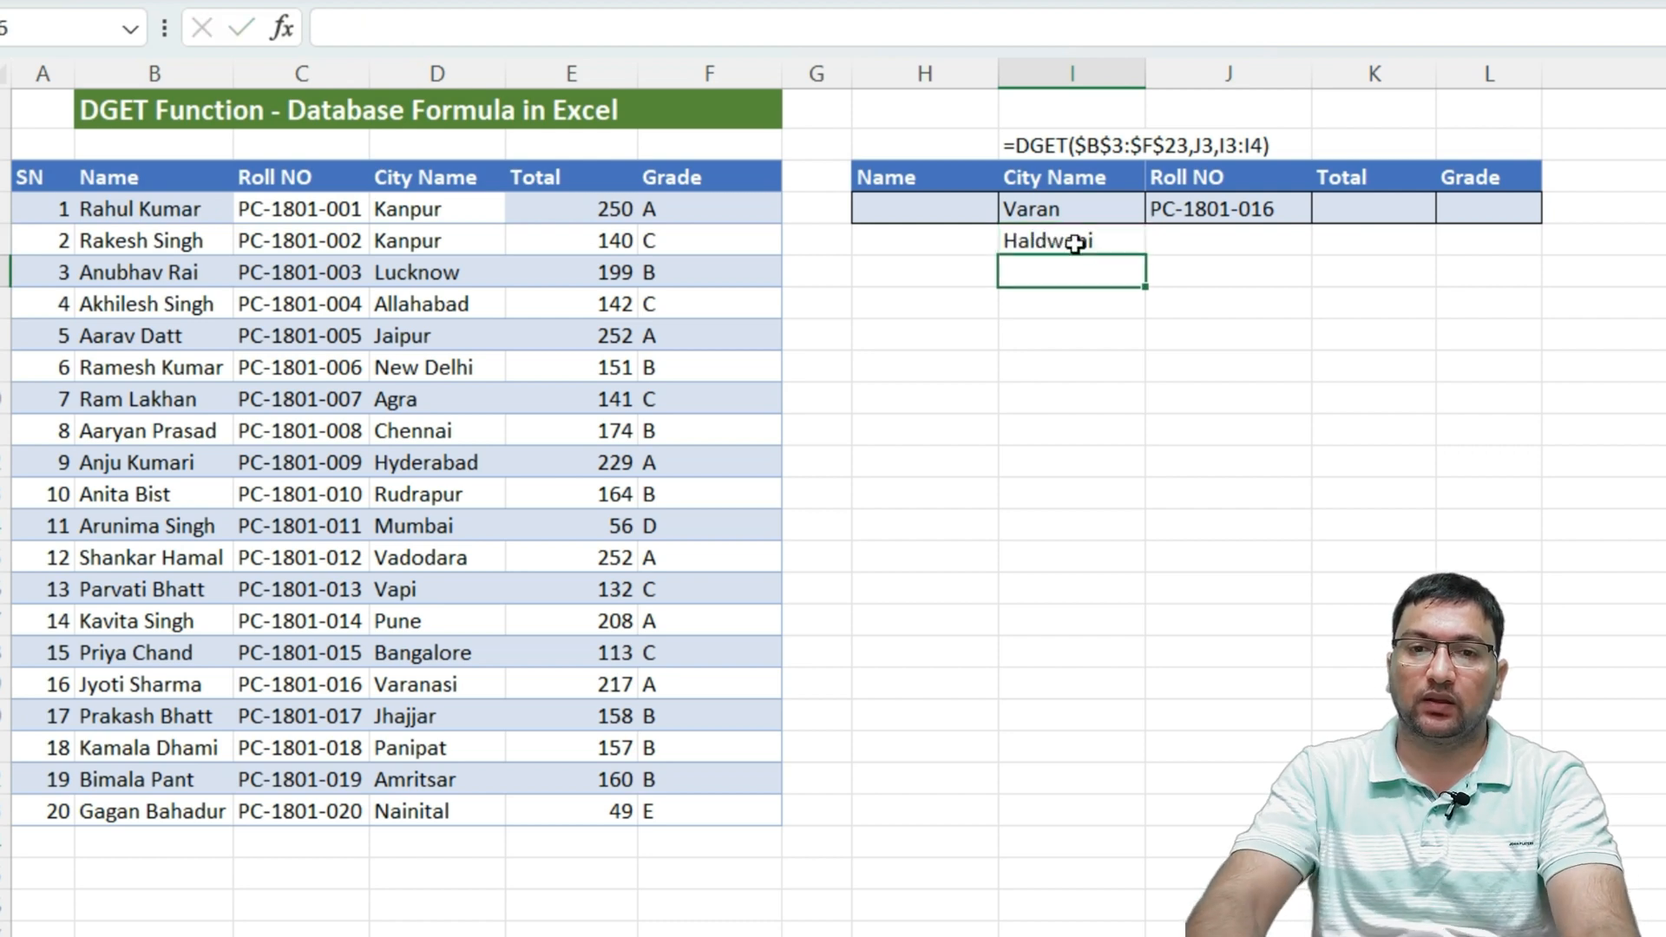
key("Up")
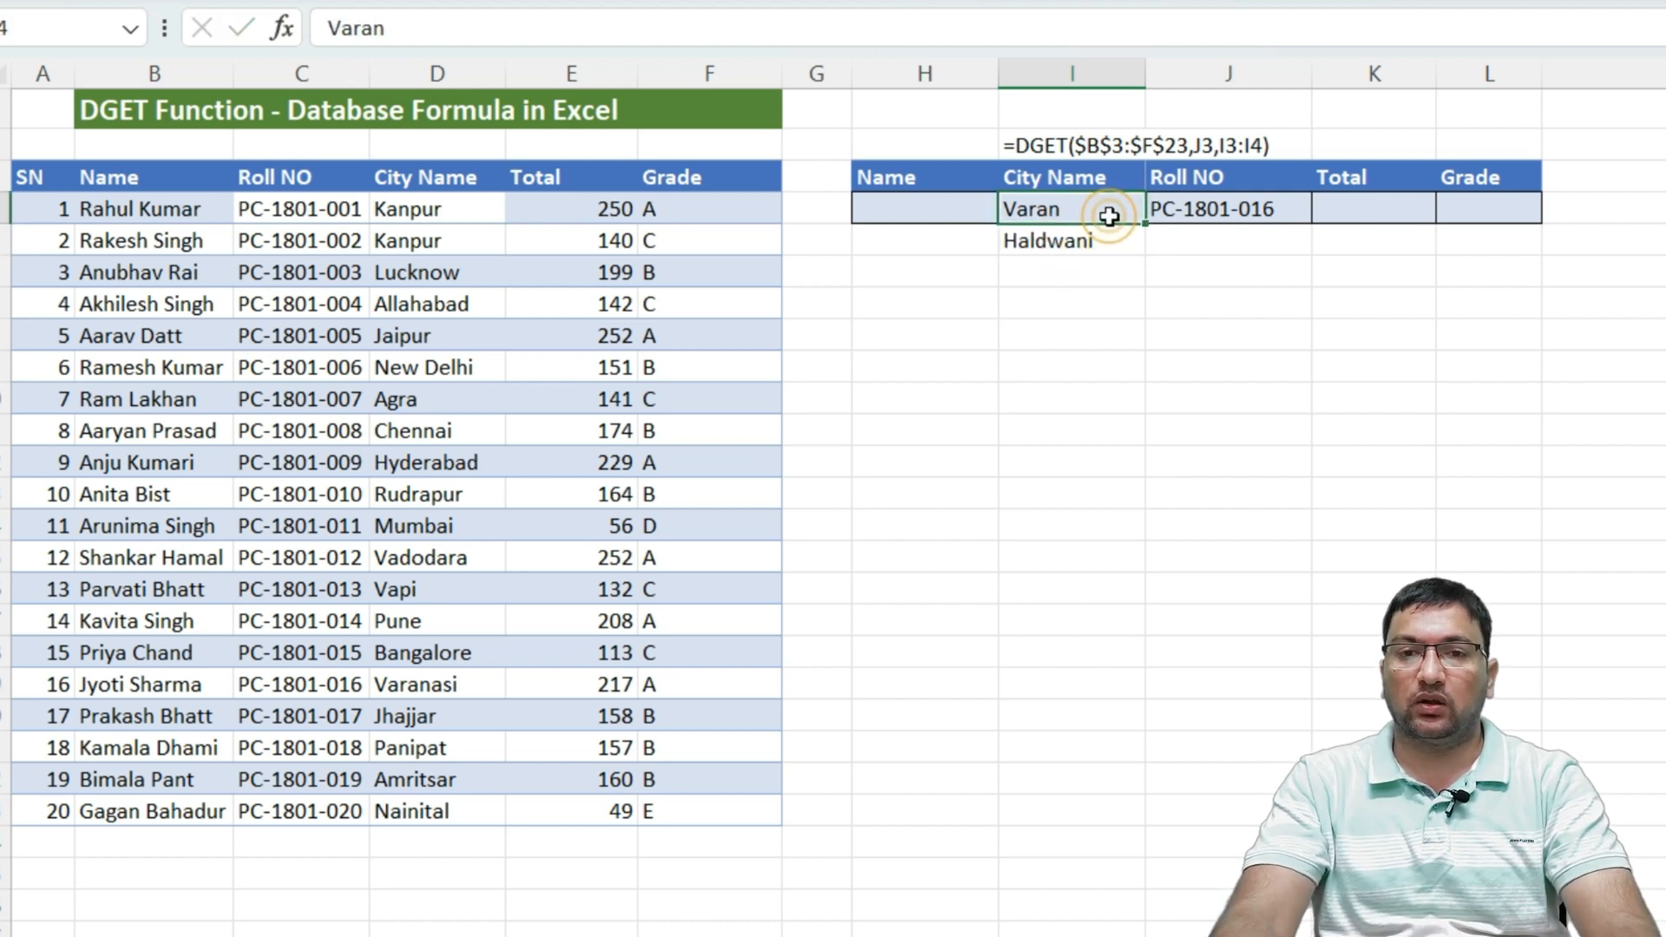
left_click(1109, 216)
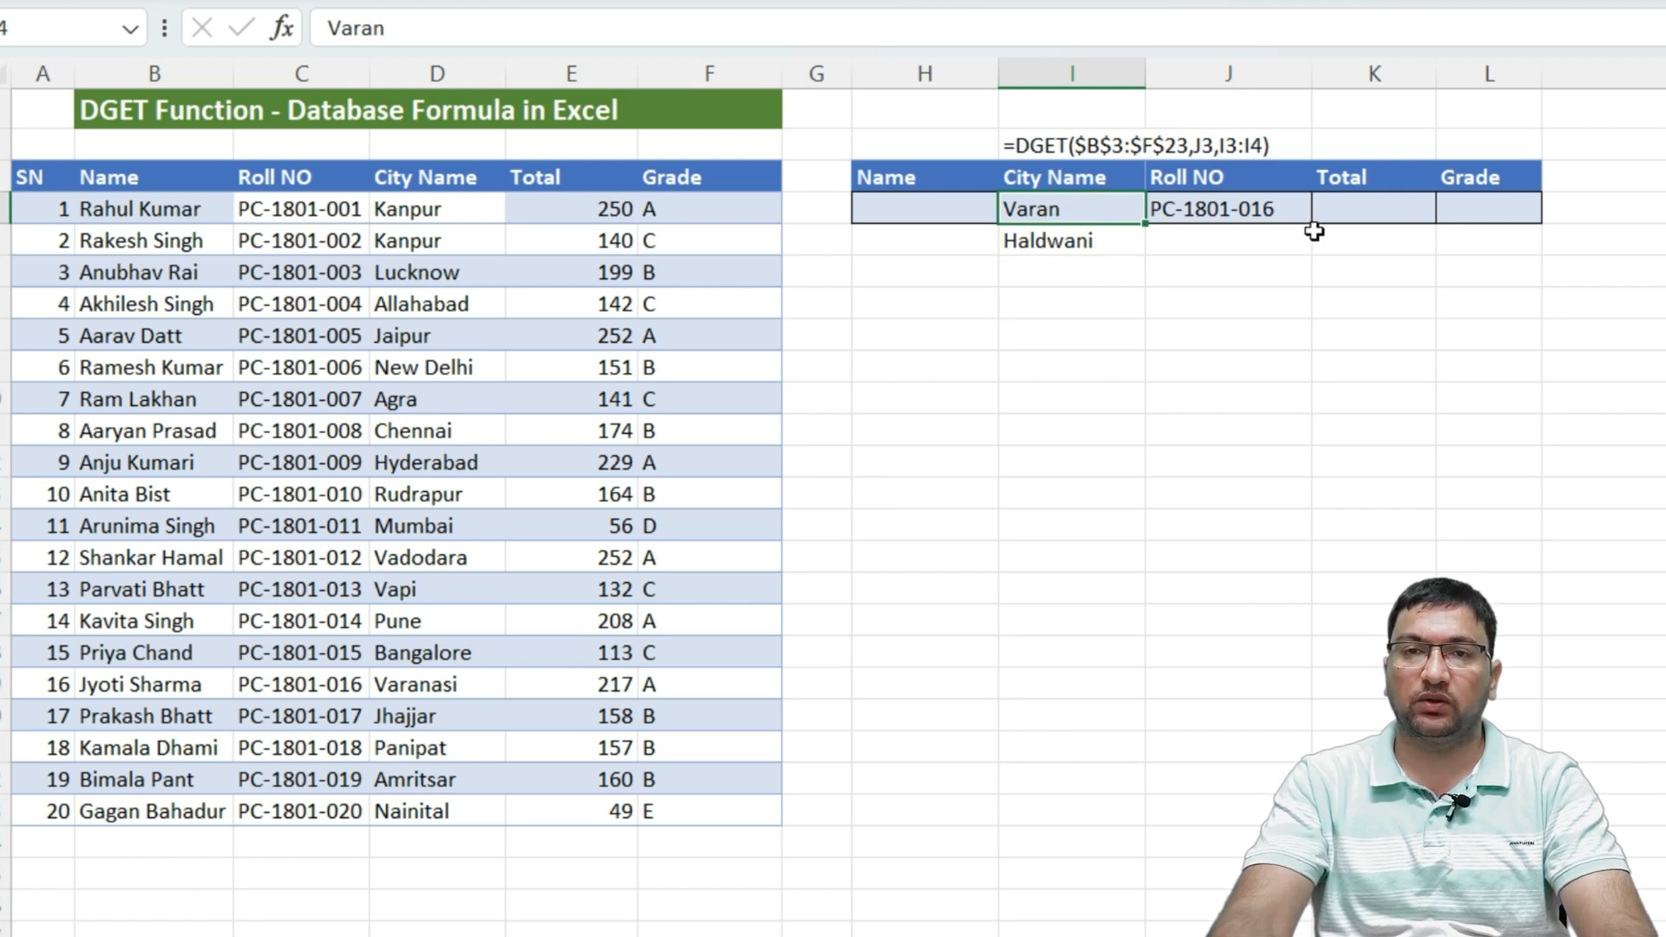
left_click(1186, 221)
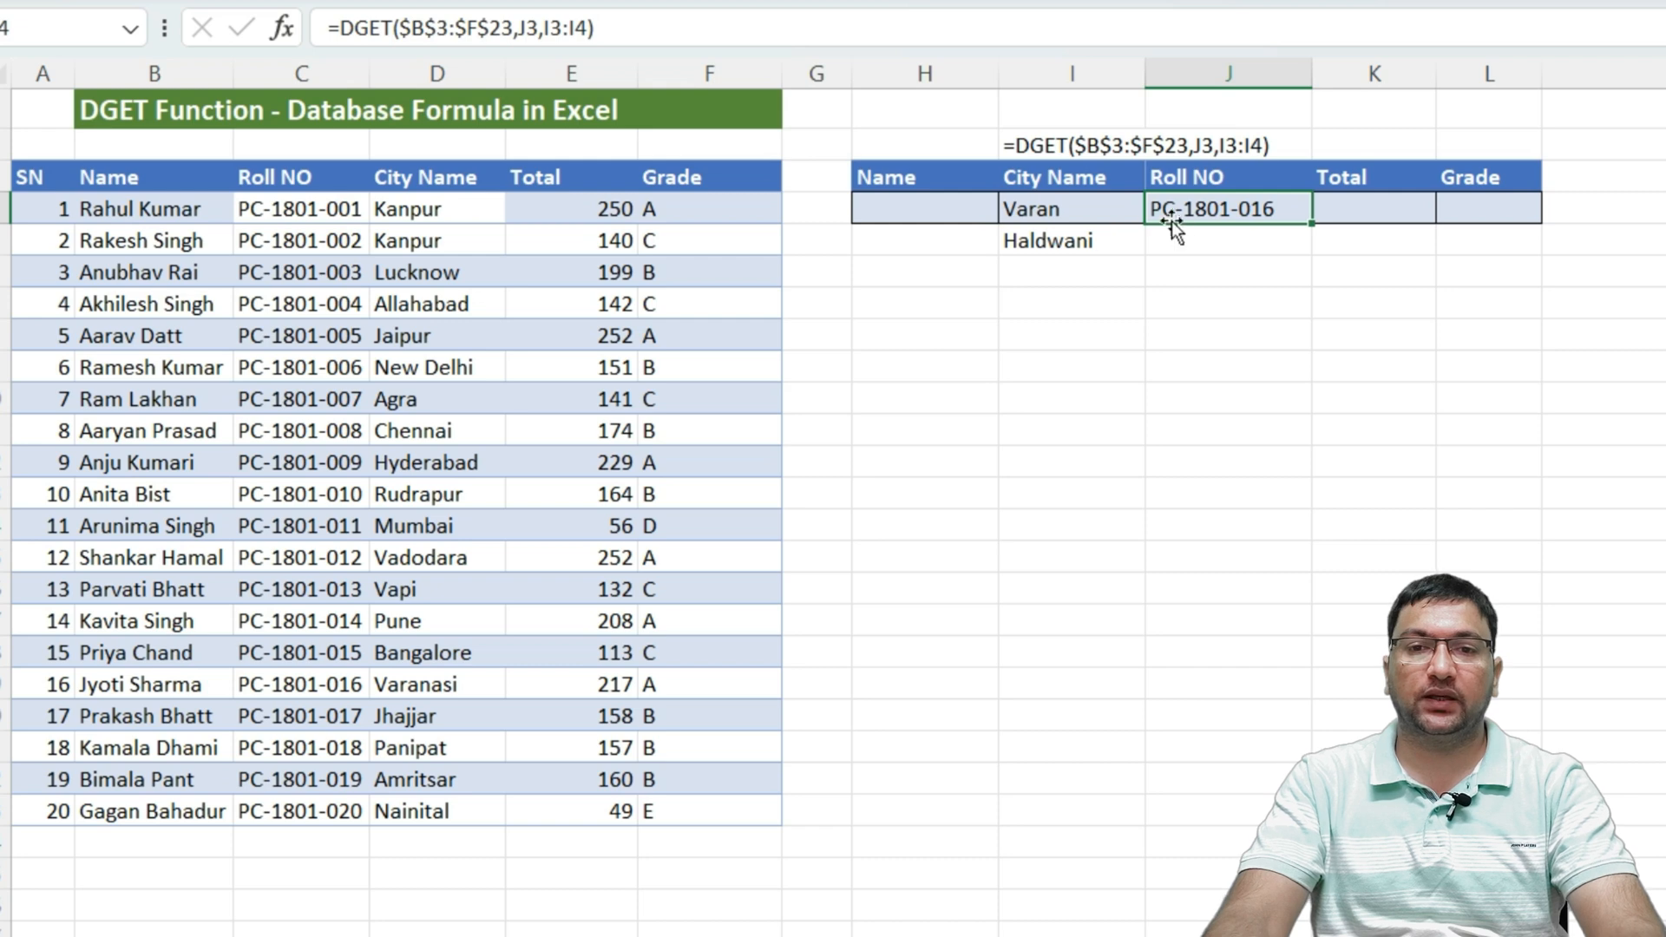
- Extend the criteria range of the DGET formula in J4 to I3:I5
double_click(1204, 221)
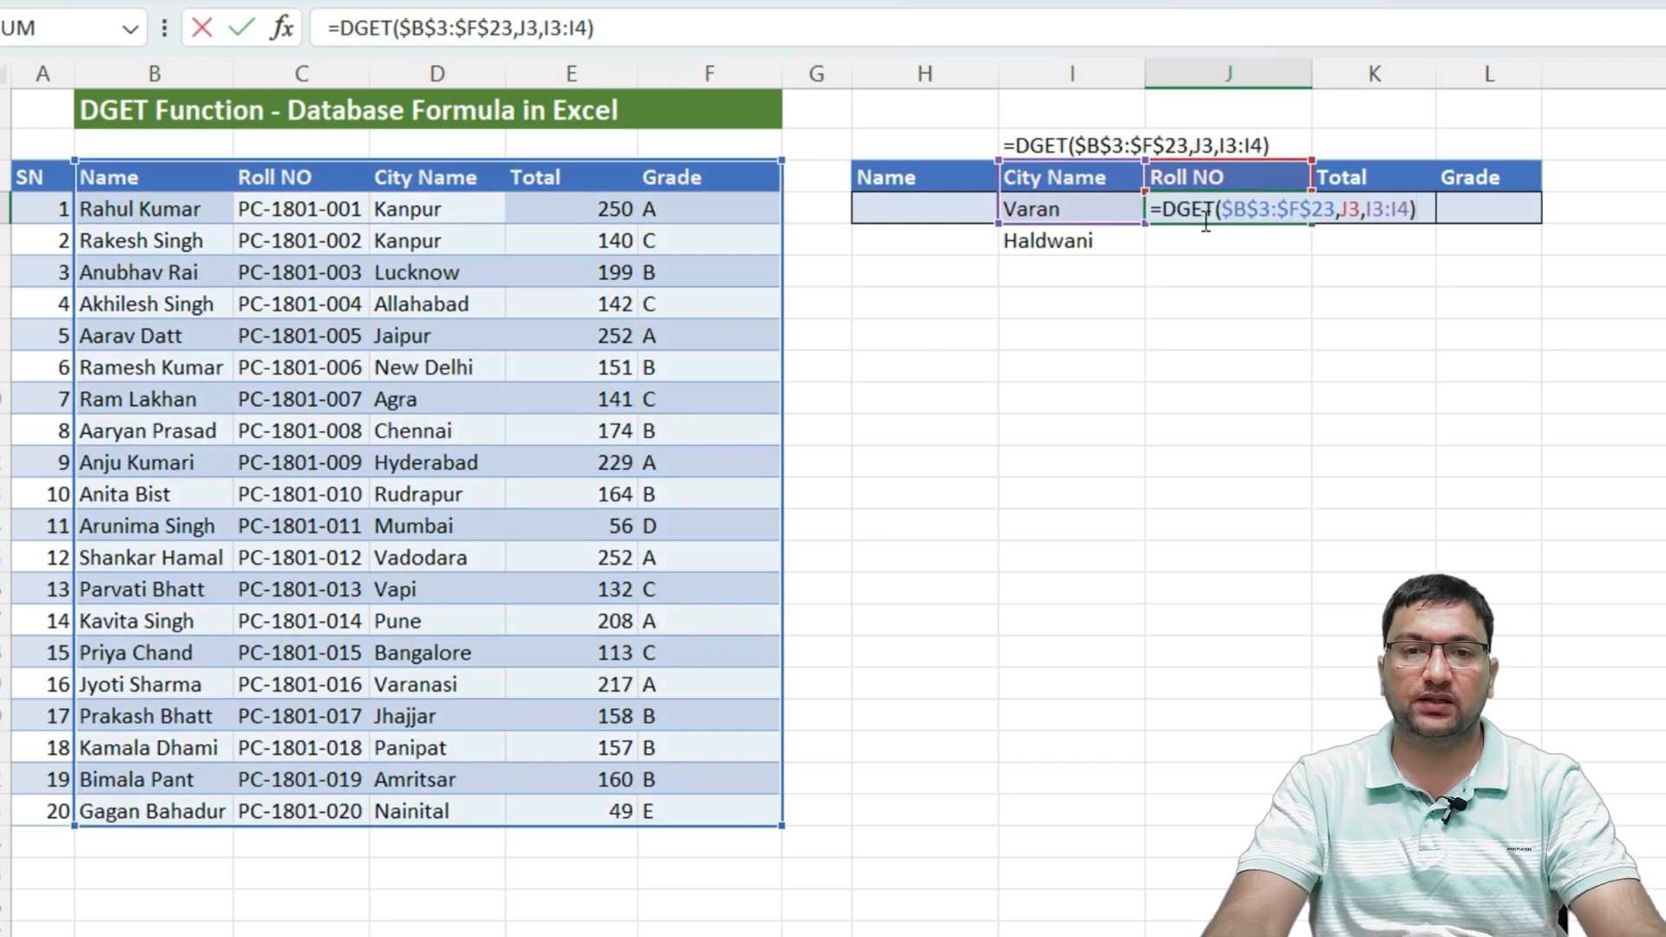
left_click(1412, 208)
key("shift+Left")
key("shift+Left")
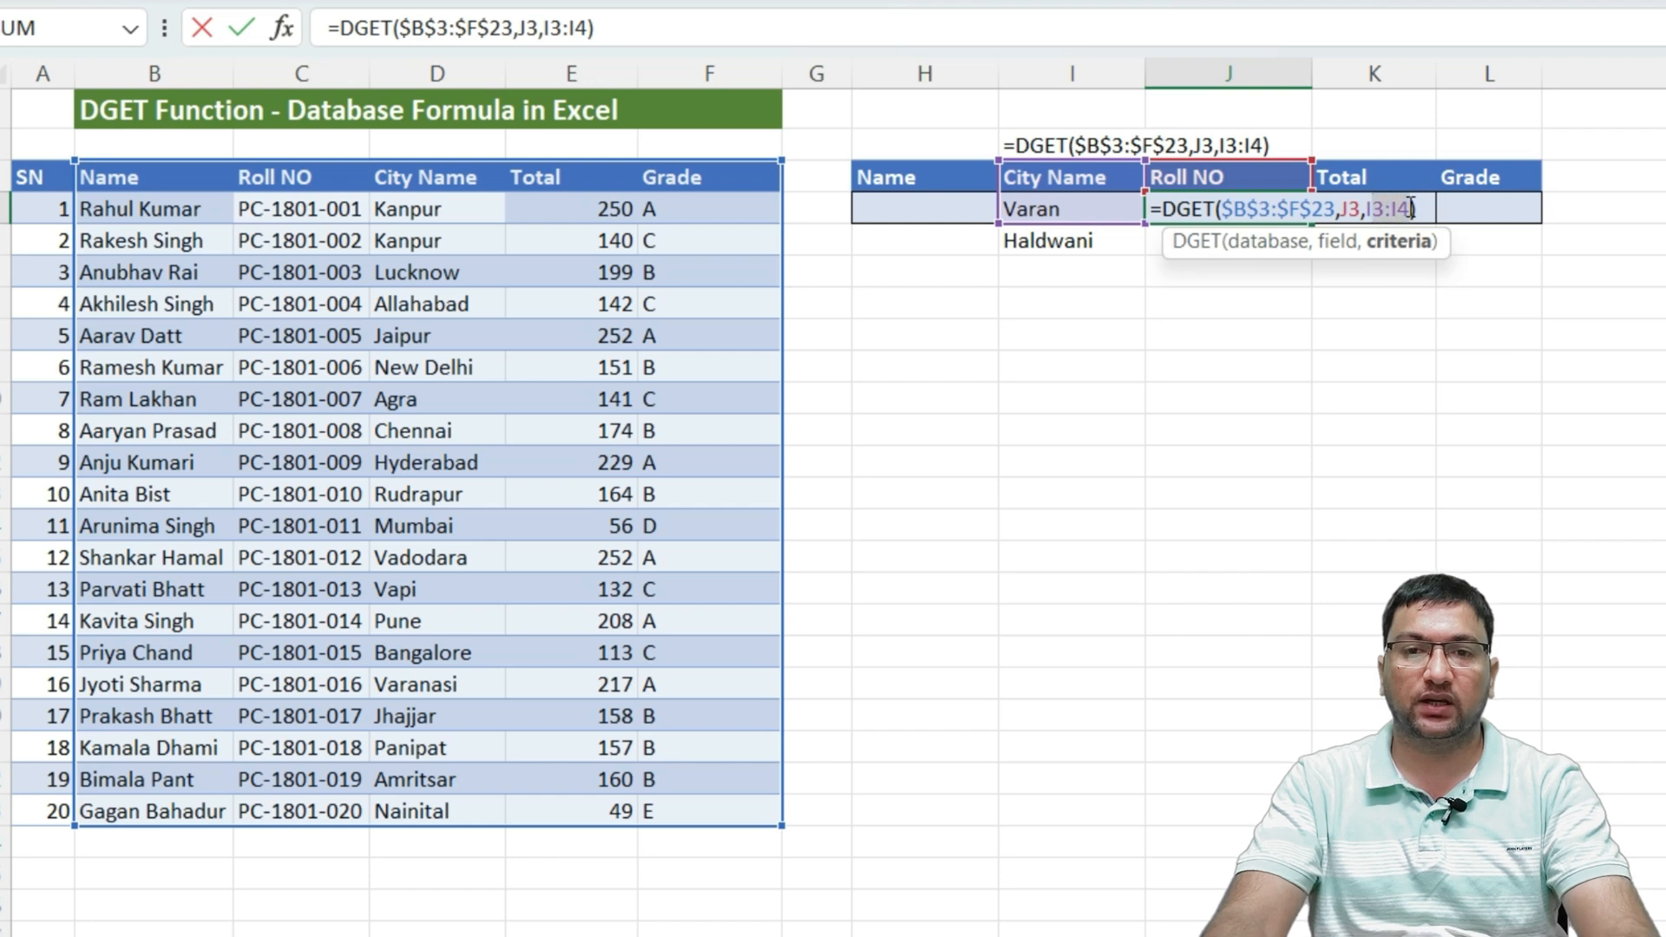
left_click_drag(1063, 177, 1059, 227)
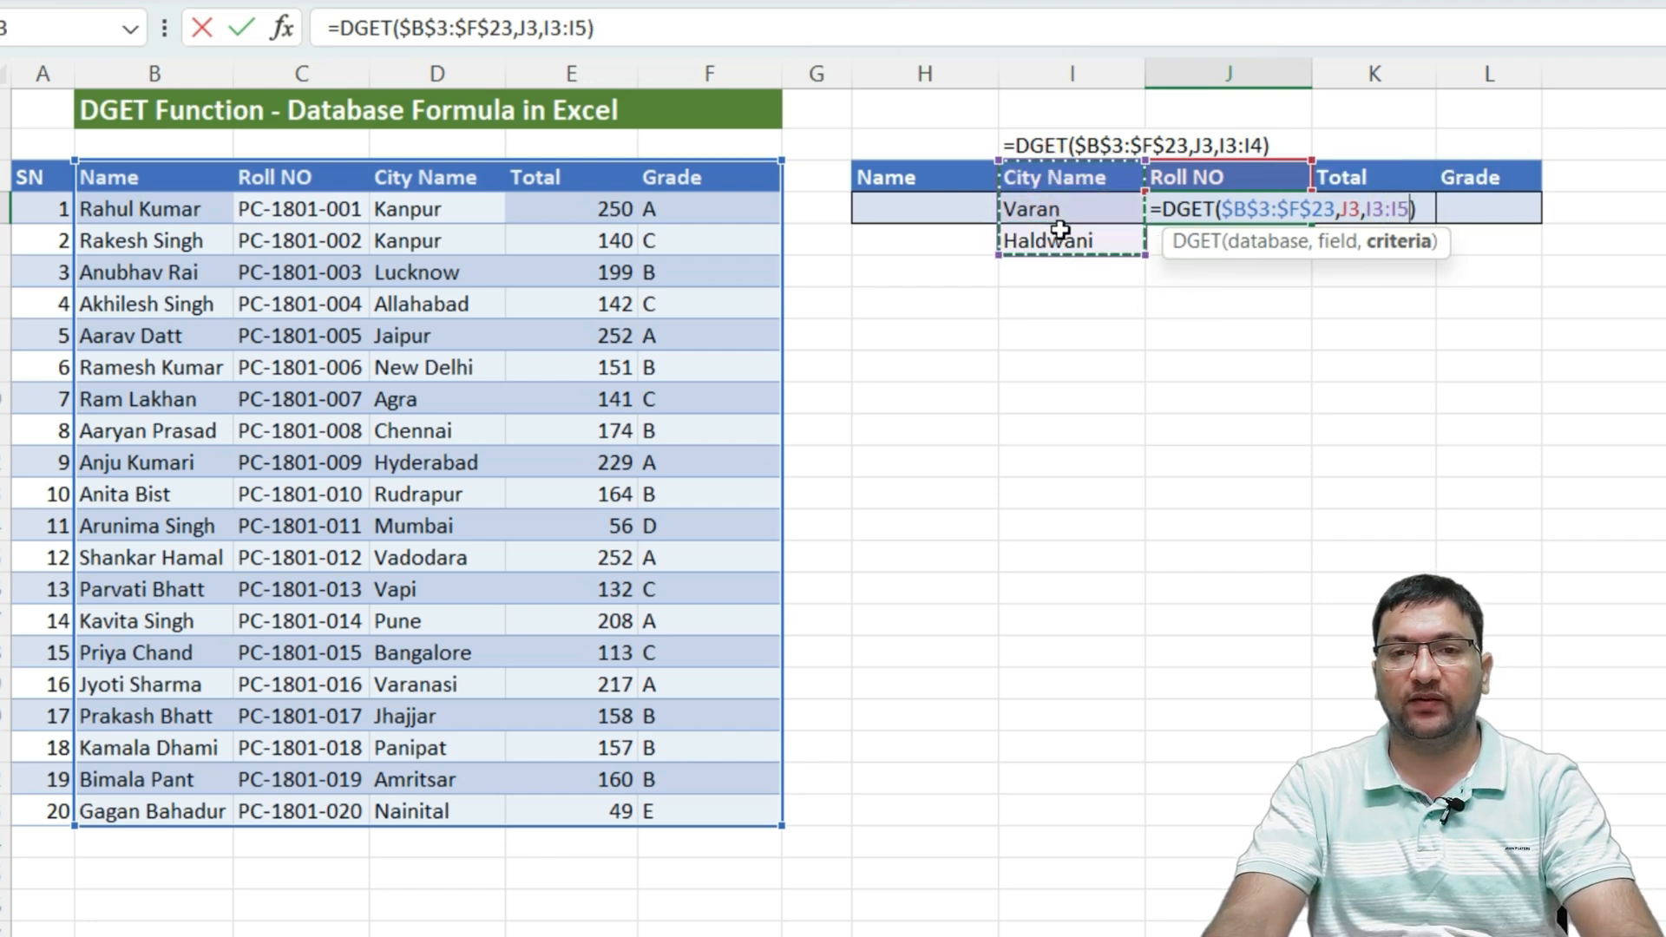
key("ctrl+Return")
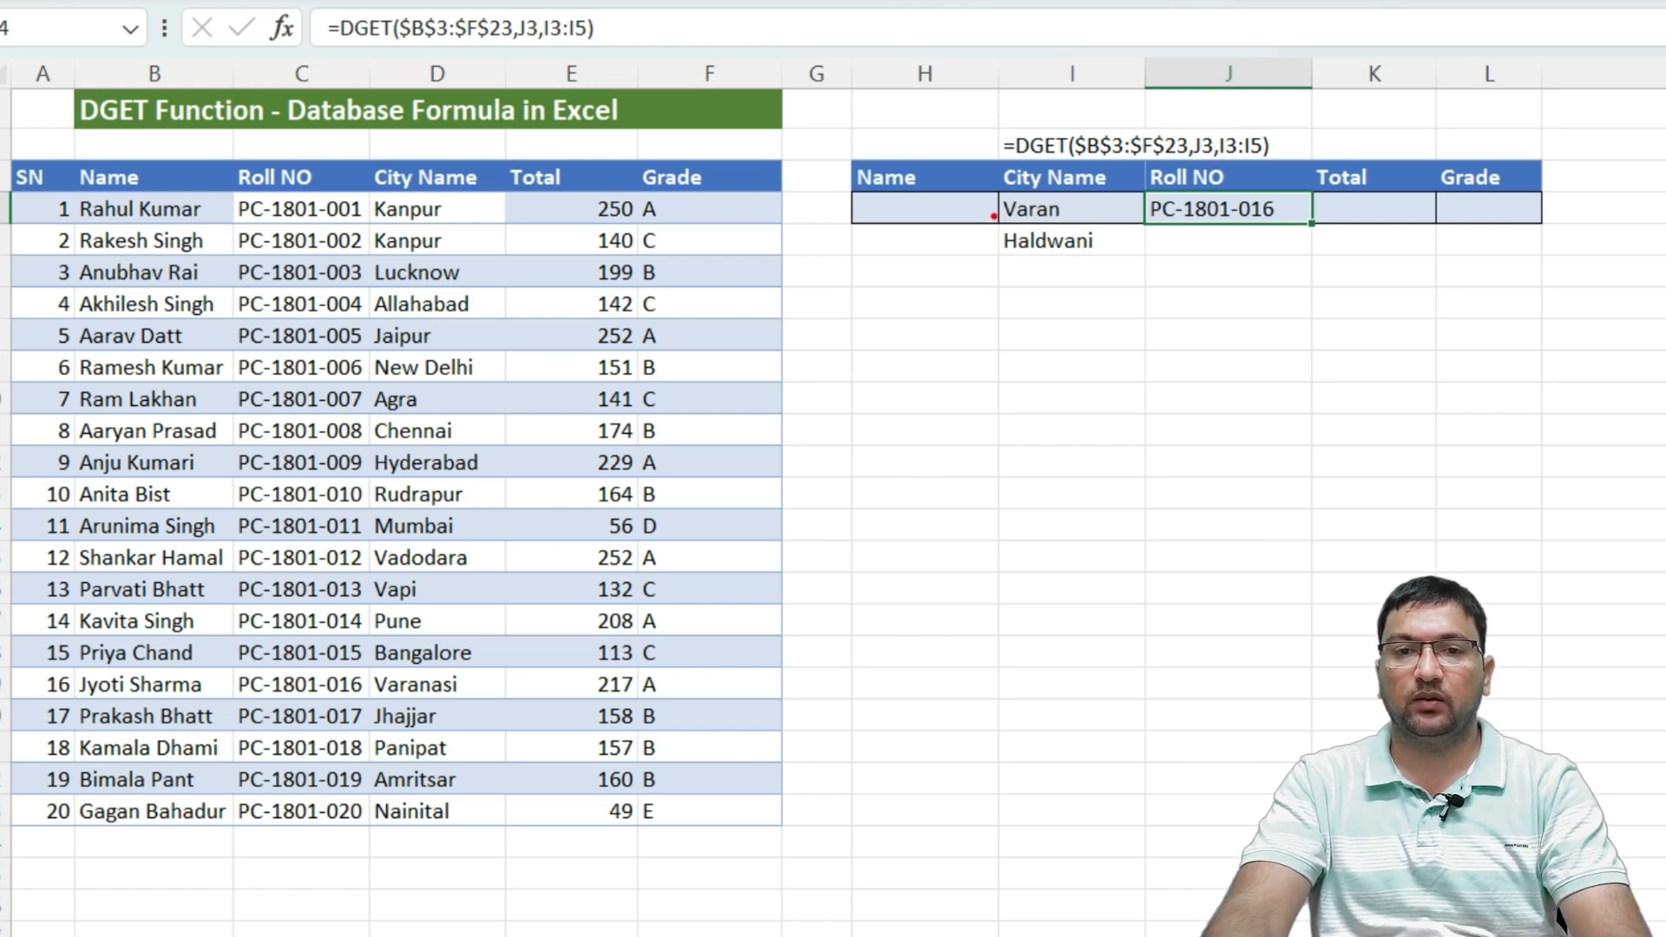
- Compare the Varan criterion in I4 with the database's Varanasi row
left_click_drag(994, 216, 1078, 218)
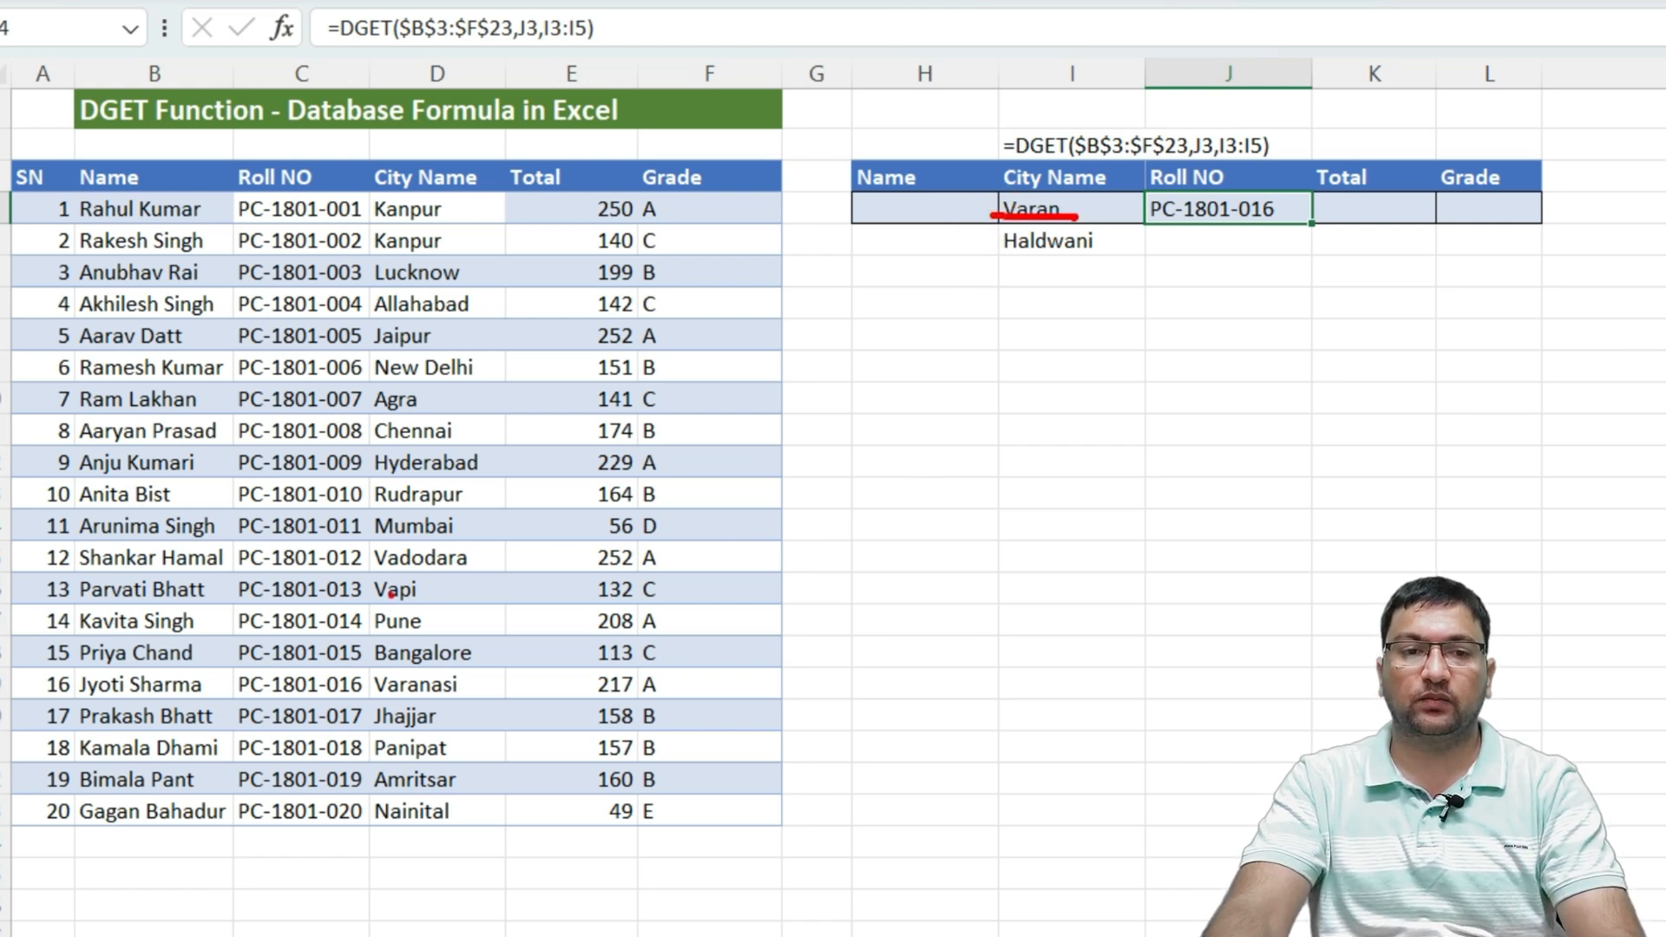
left_click_drag(347, 699, 521, 709)
key("Escape")
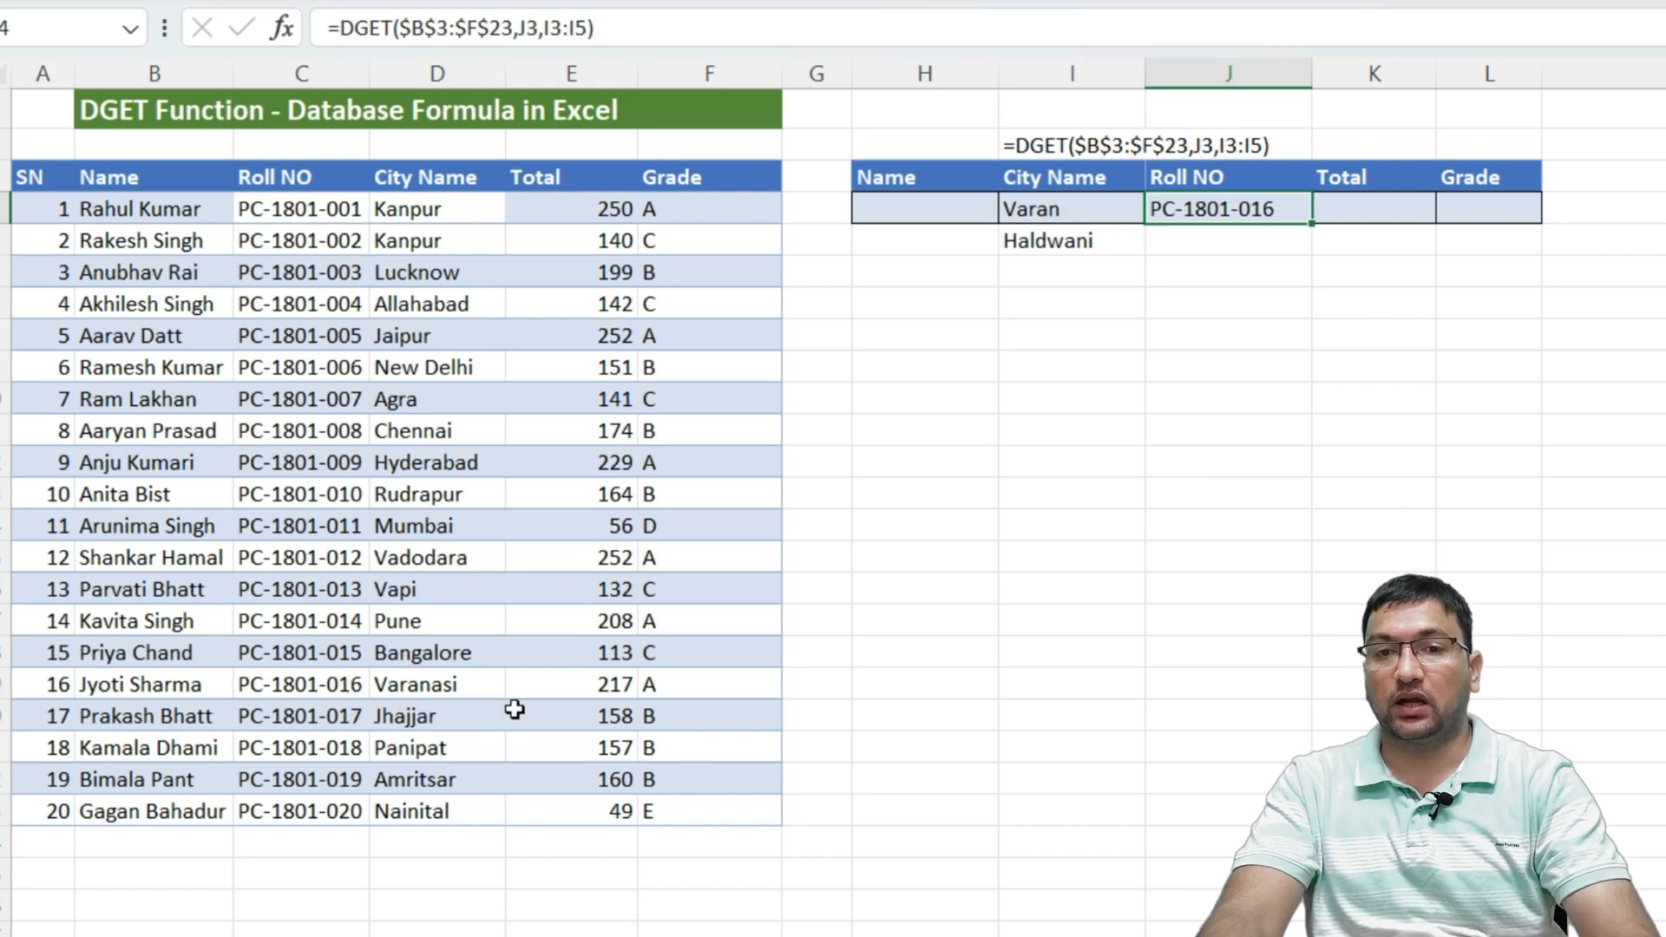
left_click(1042, 199)
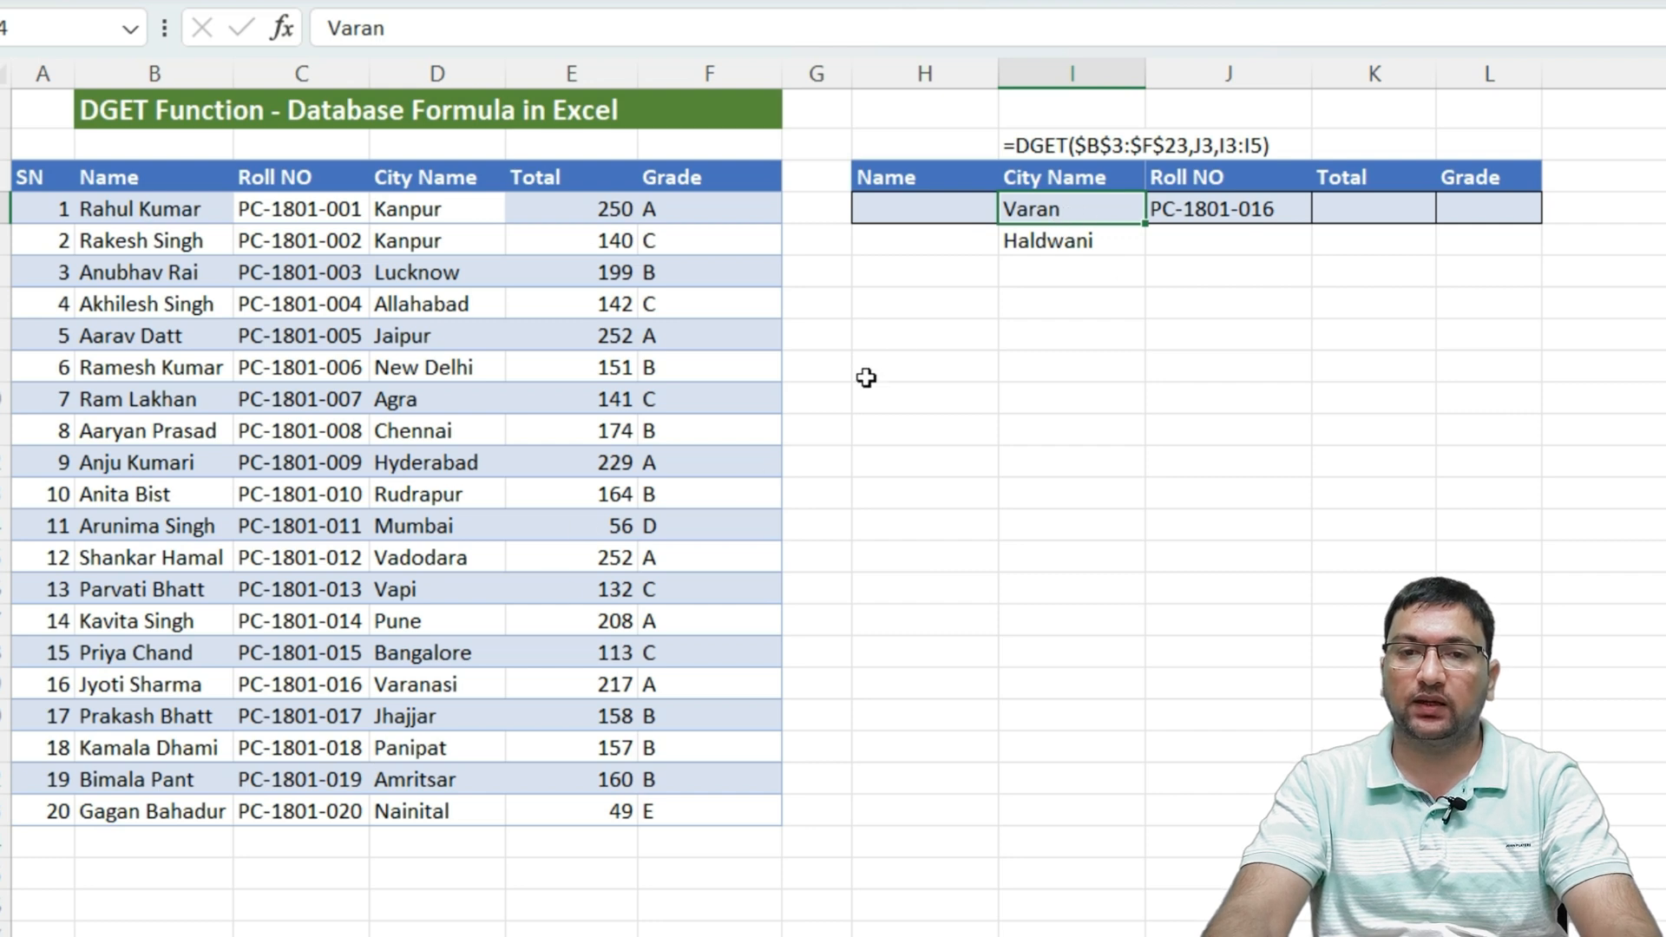
- Set the second City Name criterion in I5 to the partial text Panipa and inspect the Roll NO result in J4
left_click(1034, 245)
type("Panipa")
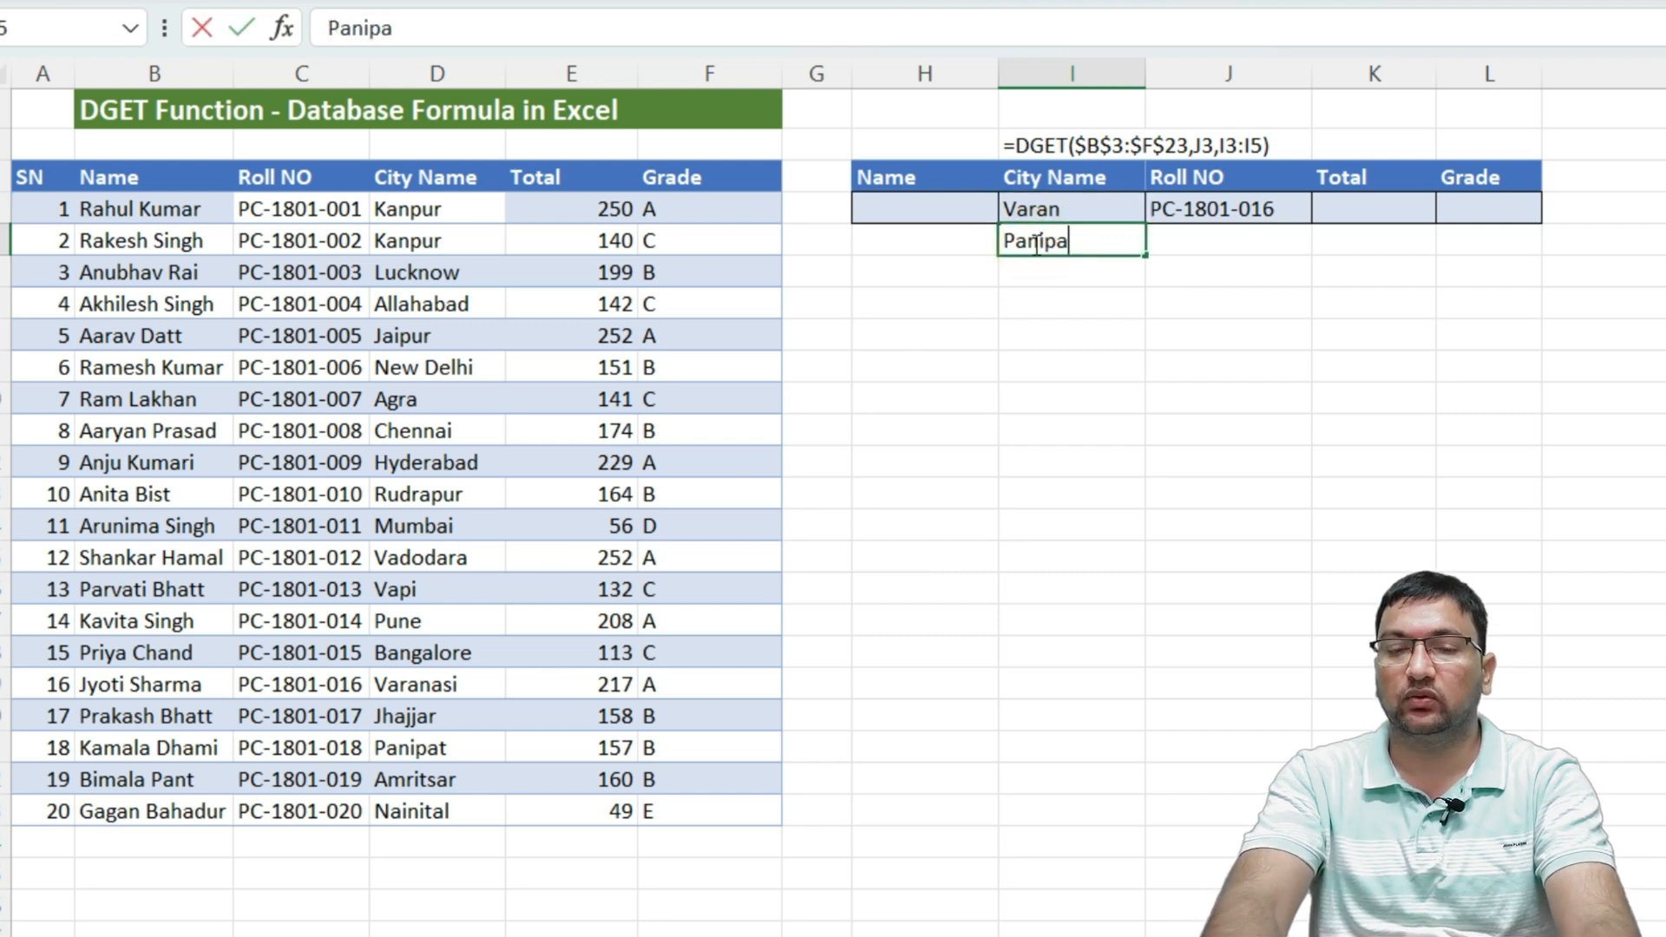
key("Return")
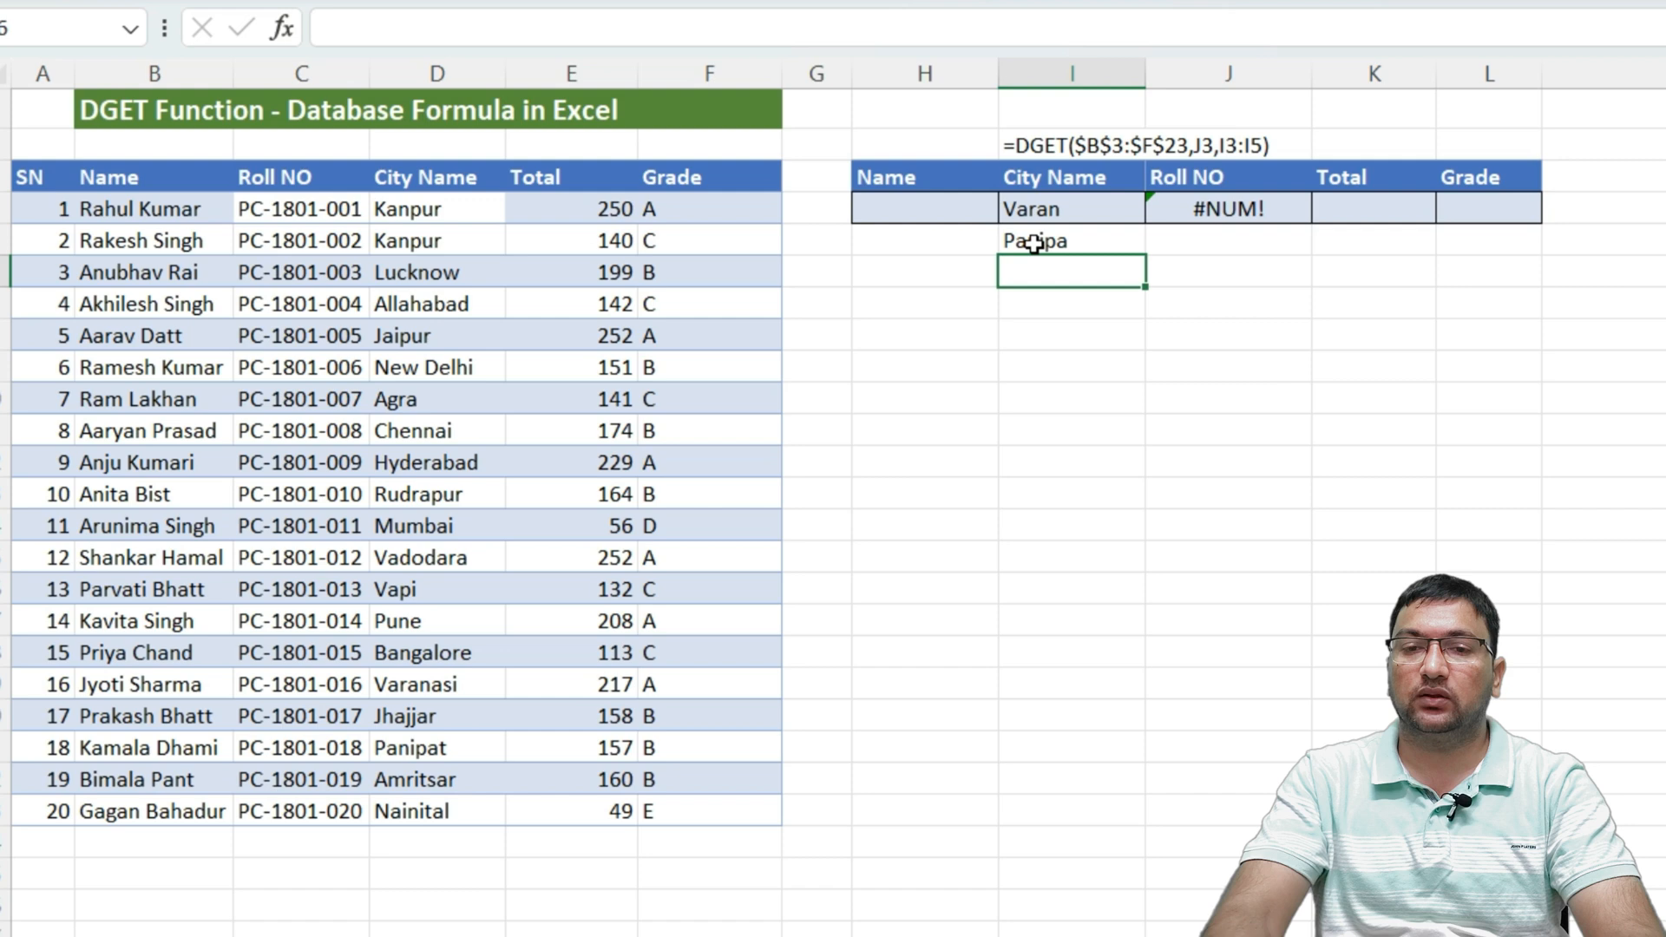
left_click(1215, 209)
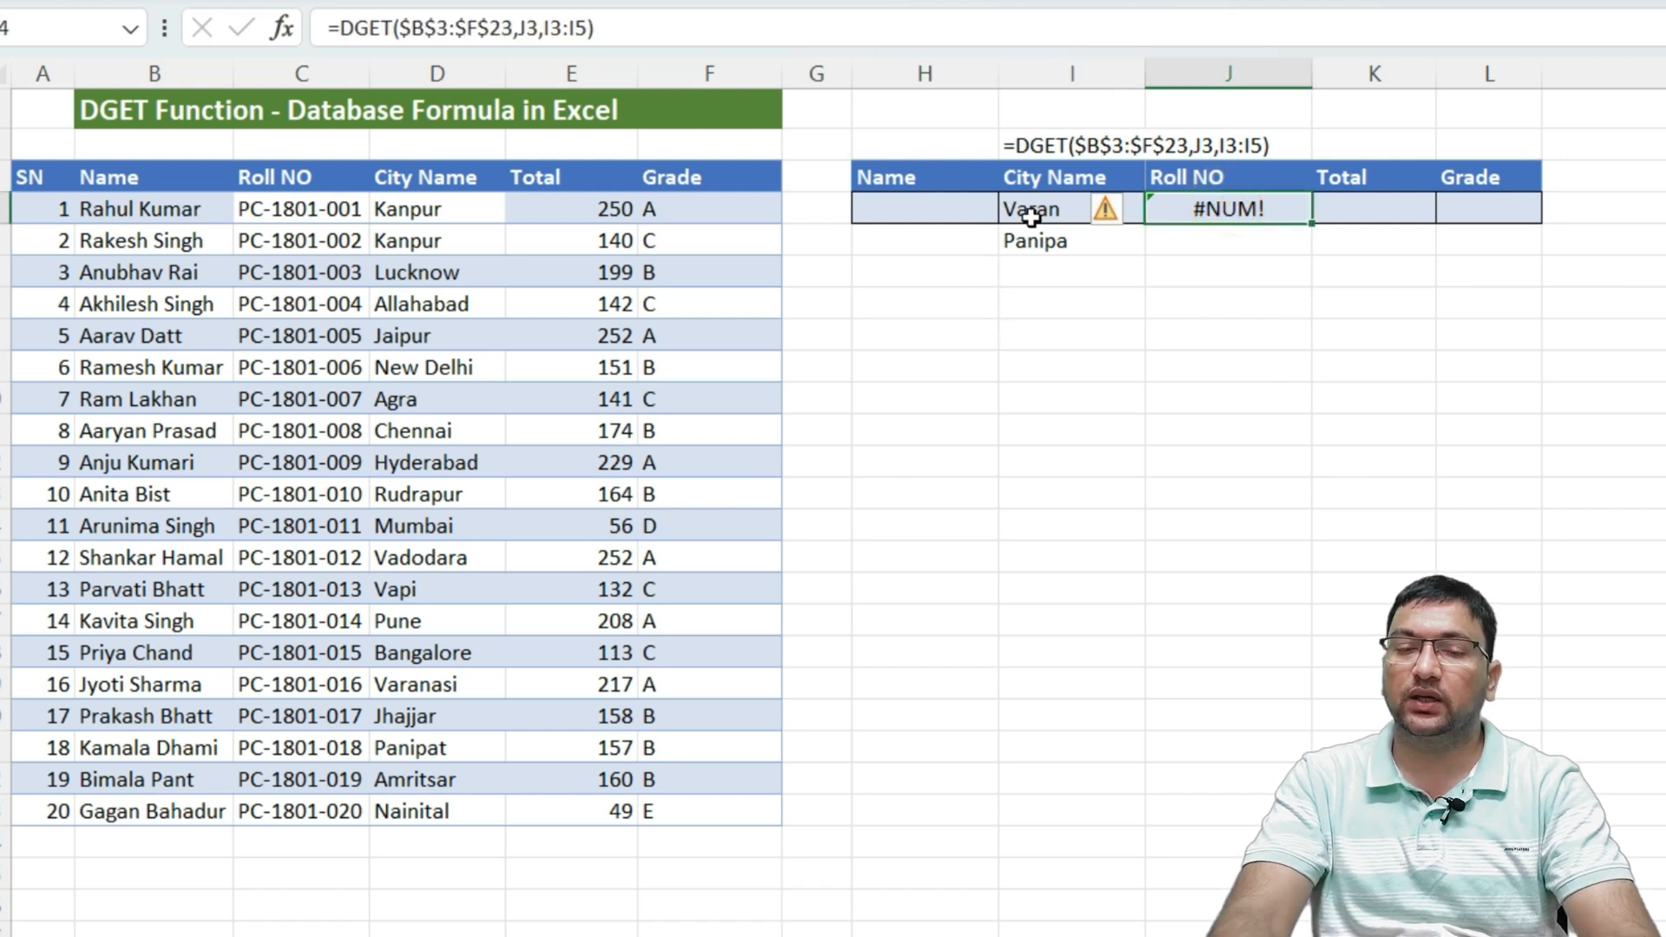
left_click_drag(1029, 211, 1033, 245)
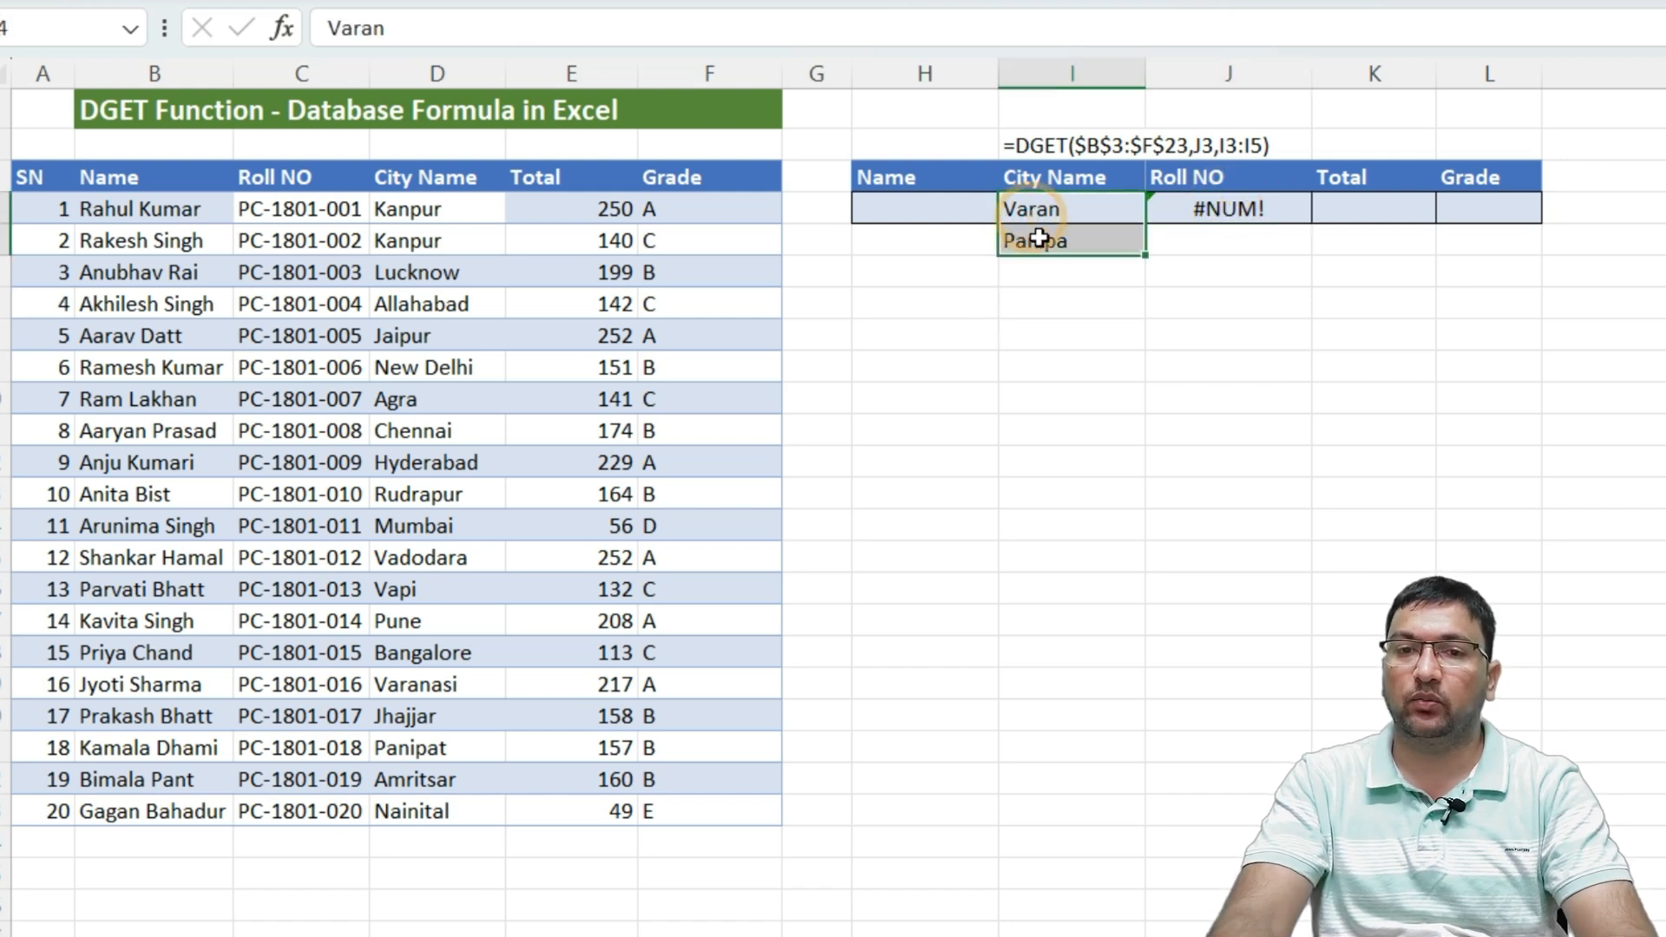
left_click(1215, 210)
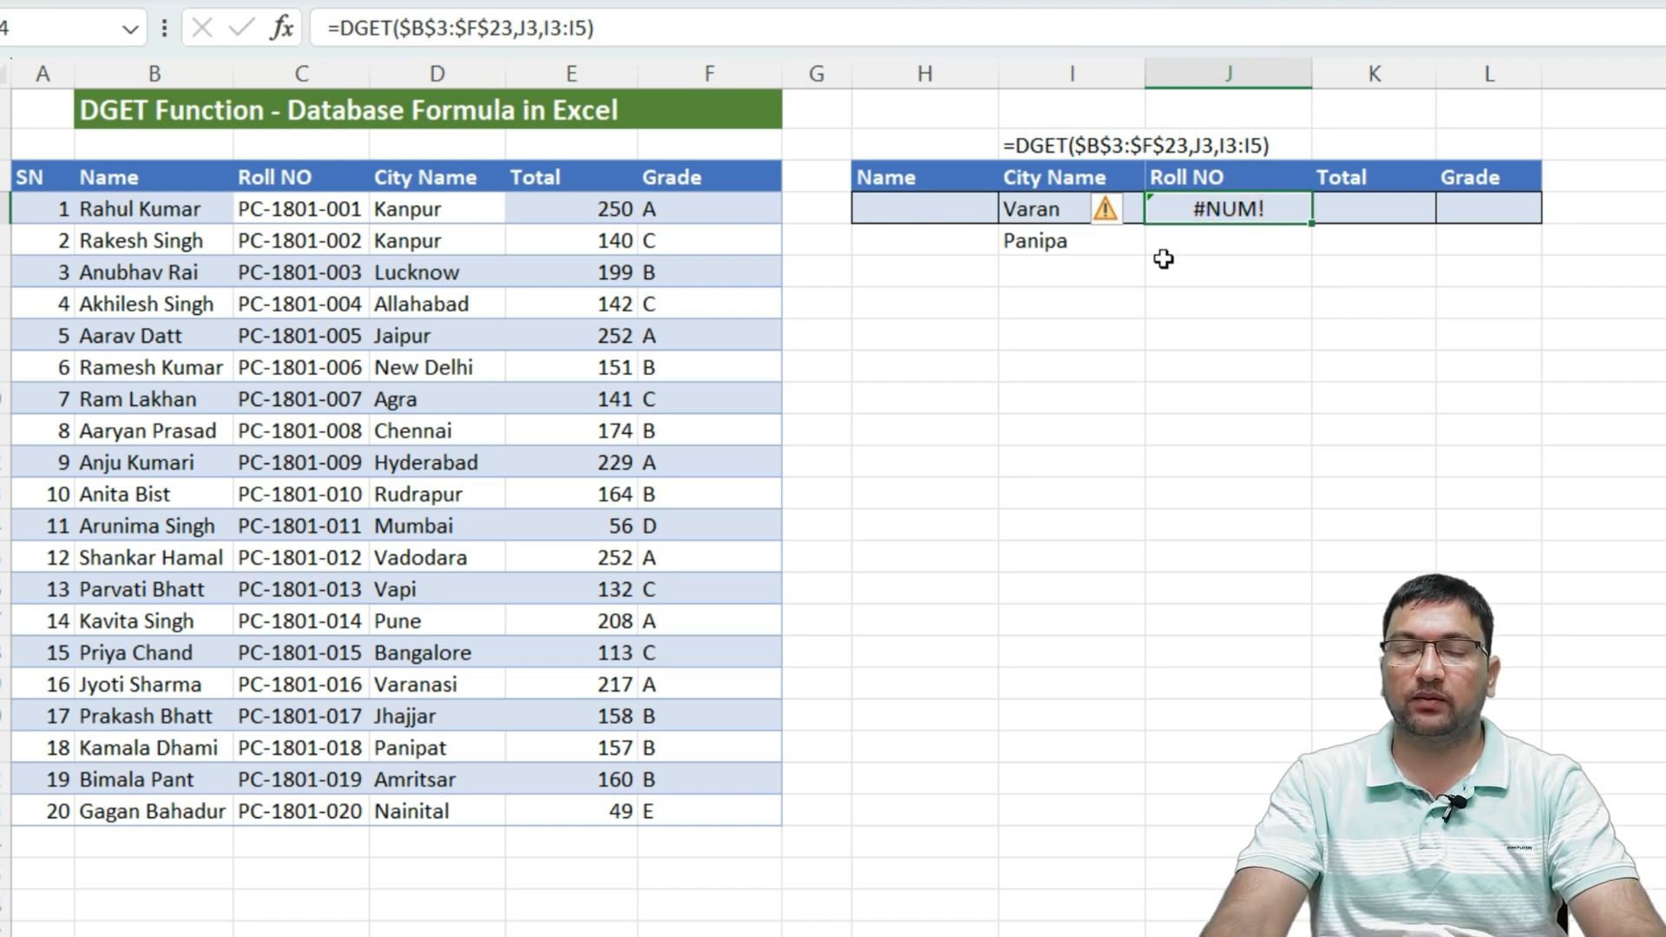
left_click(1225, 272)
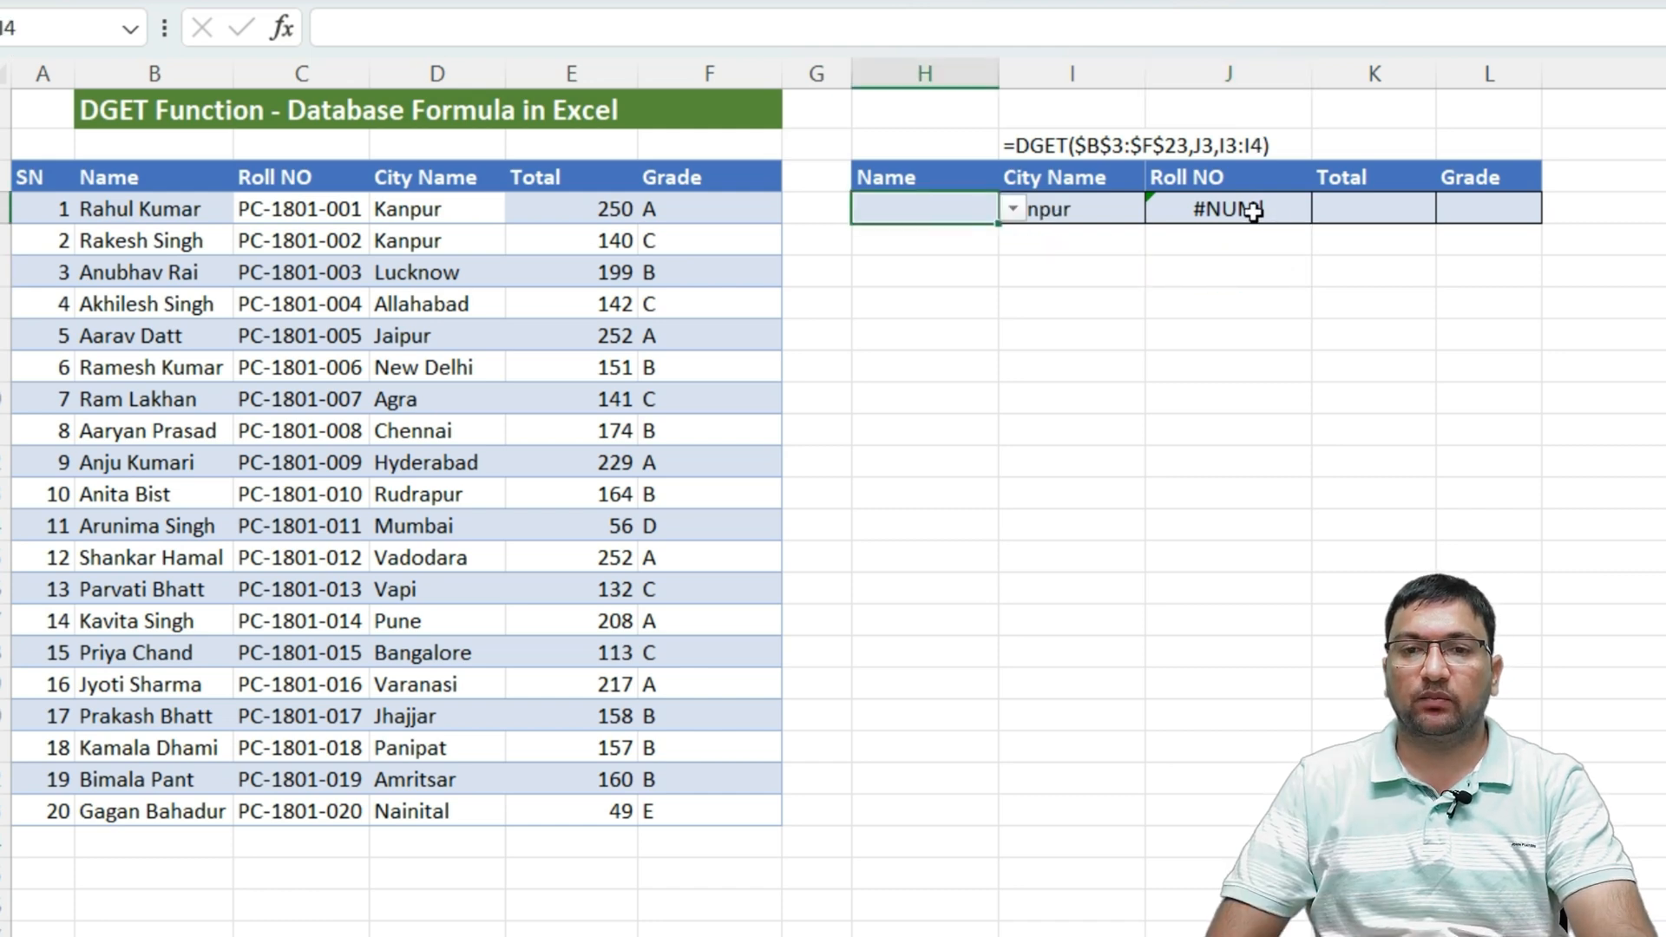
- Choose the name of the student with SN 6 as the Name criterion in H4, alongside the Kanpur city criterion
left_click(1243, 210)
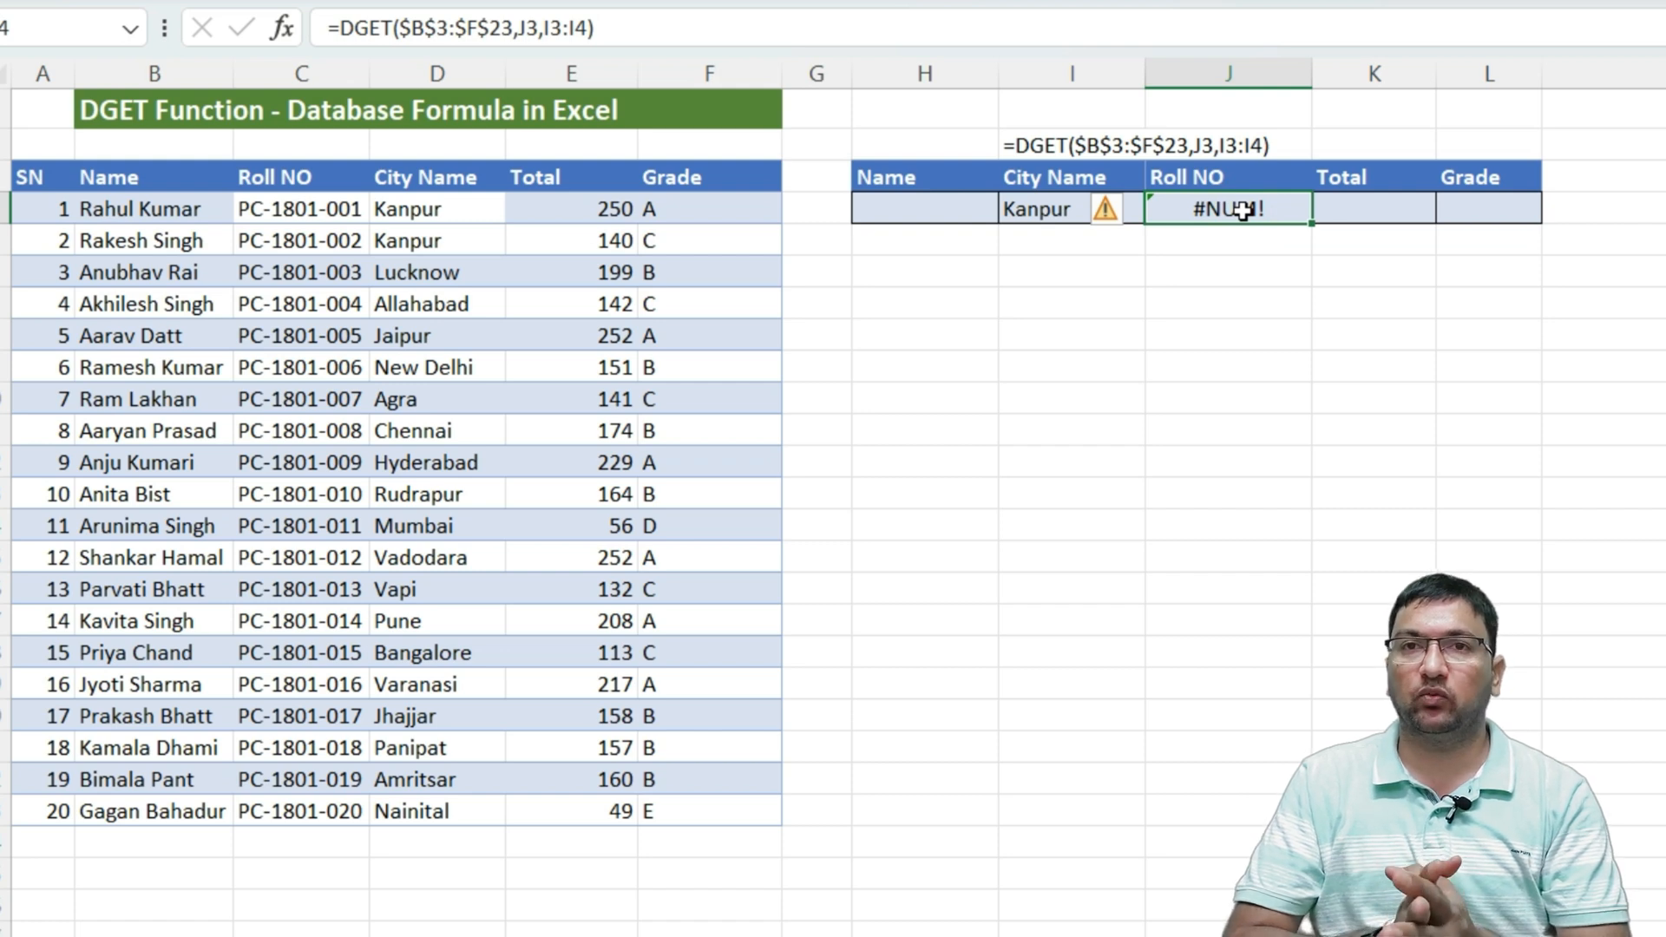
left_click(897, 212)
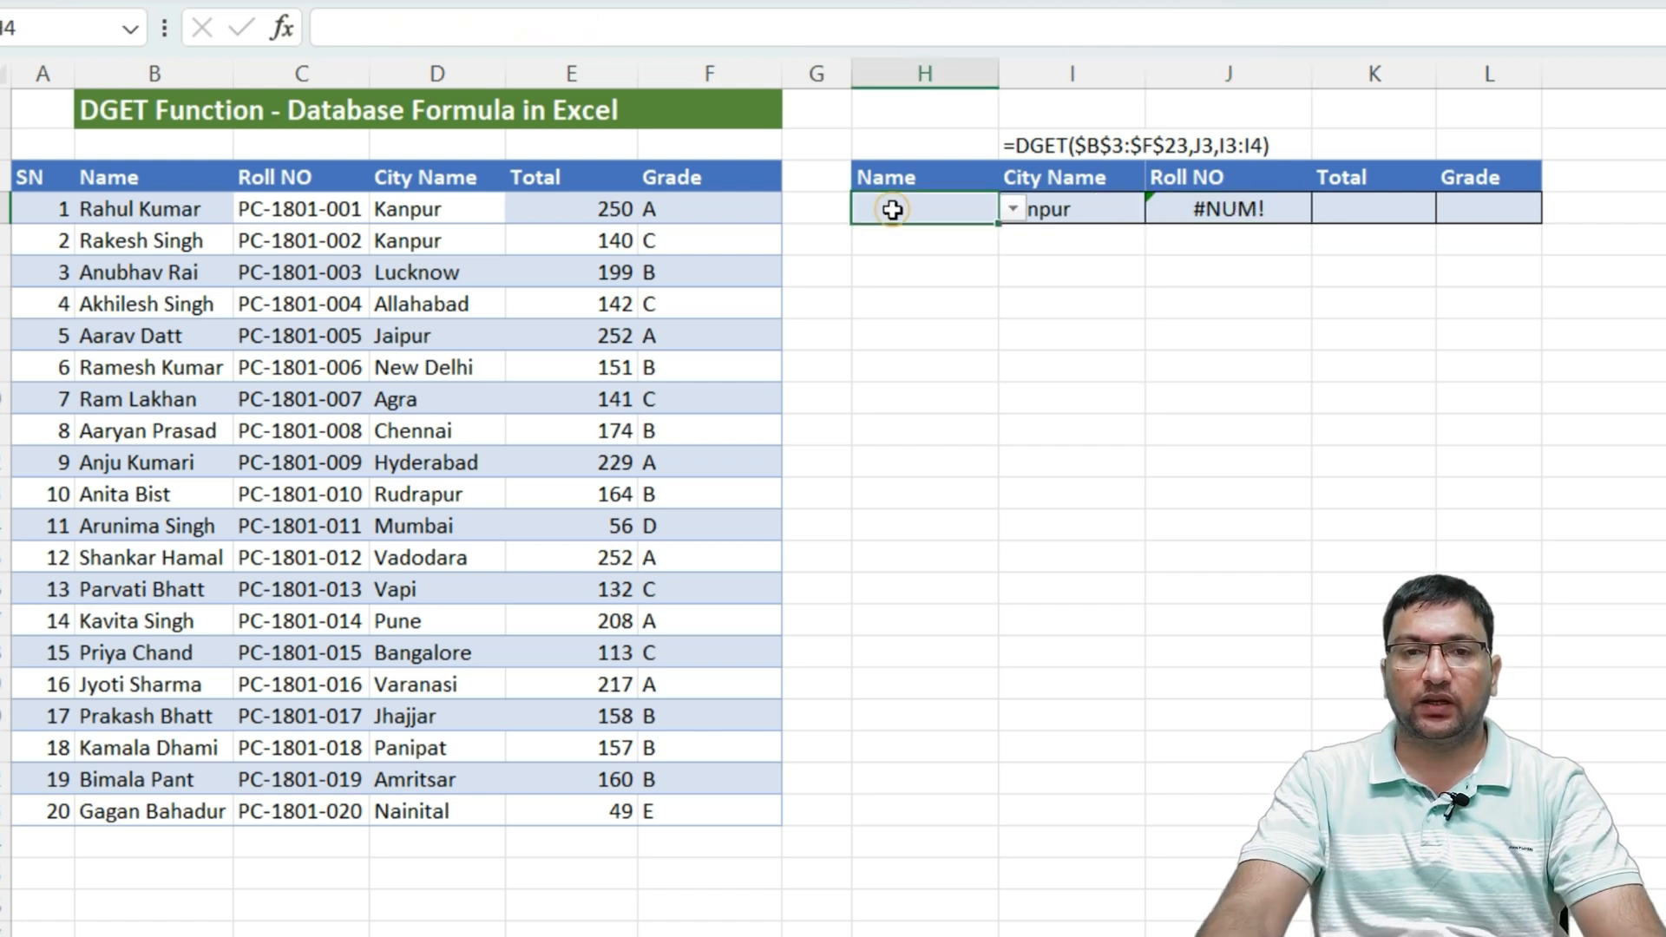
left_click(1013, 211)
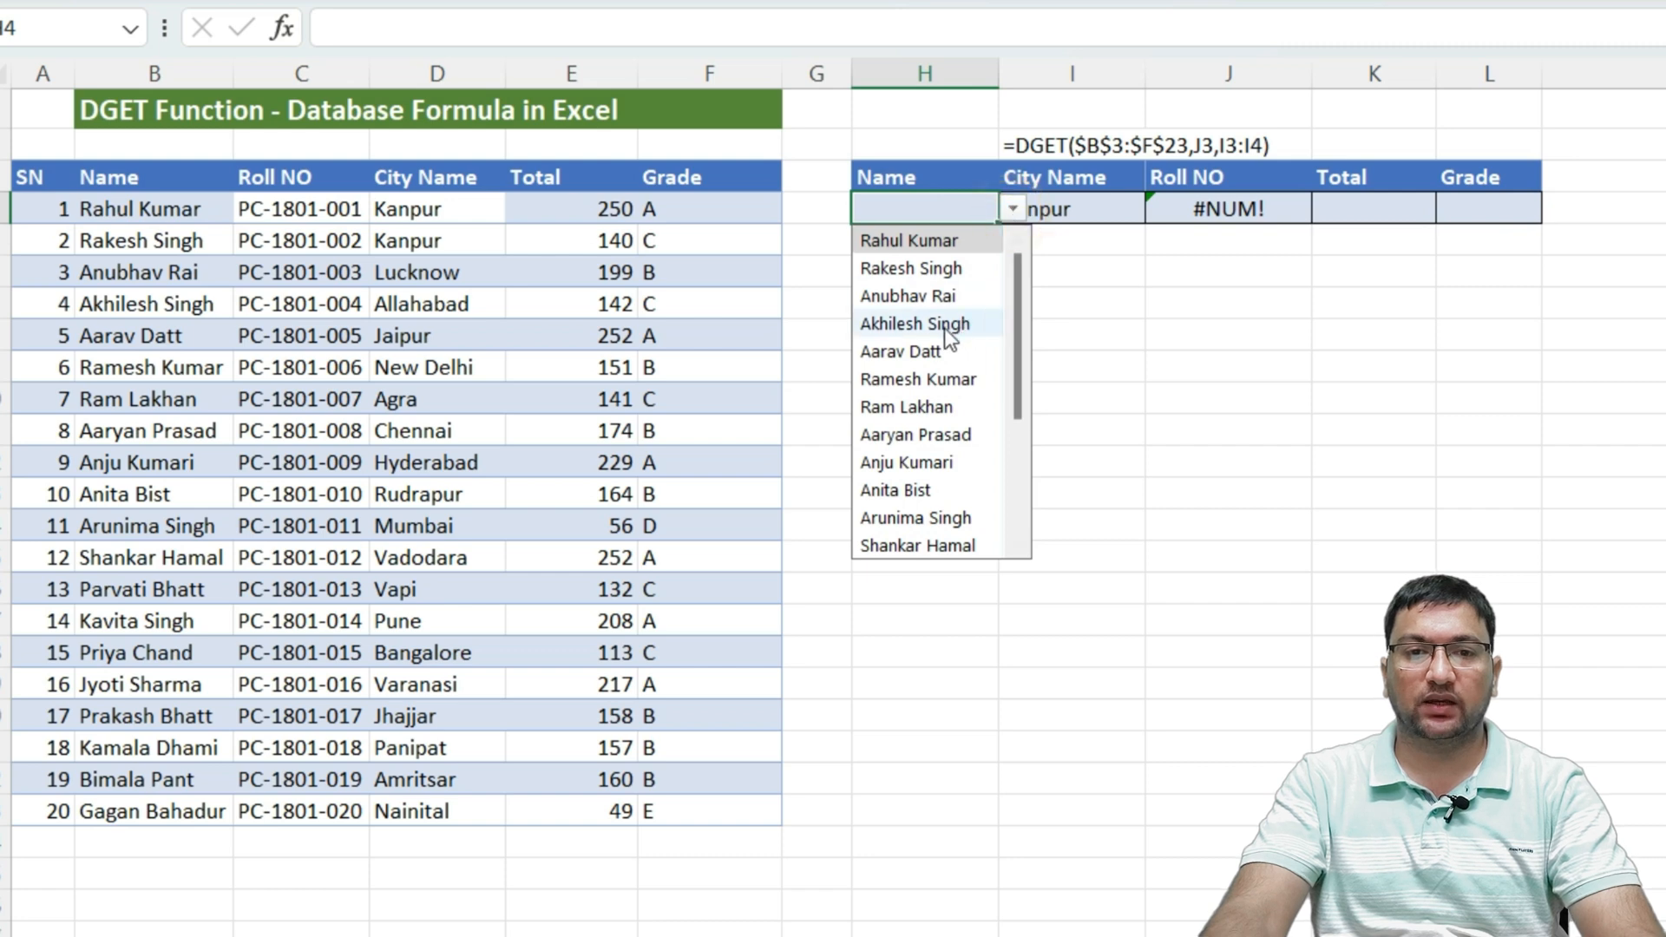
left_click(944, 382)
left_click(1090, 209)
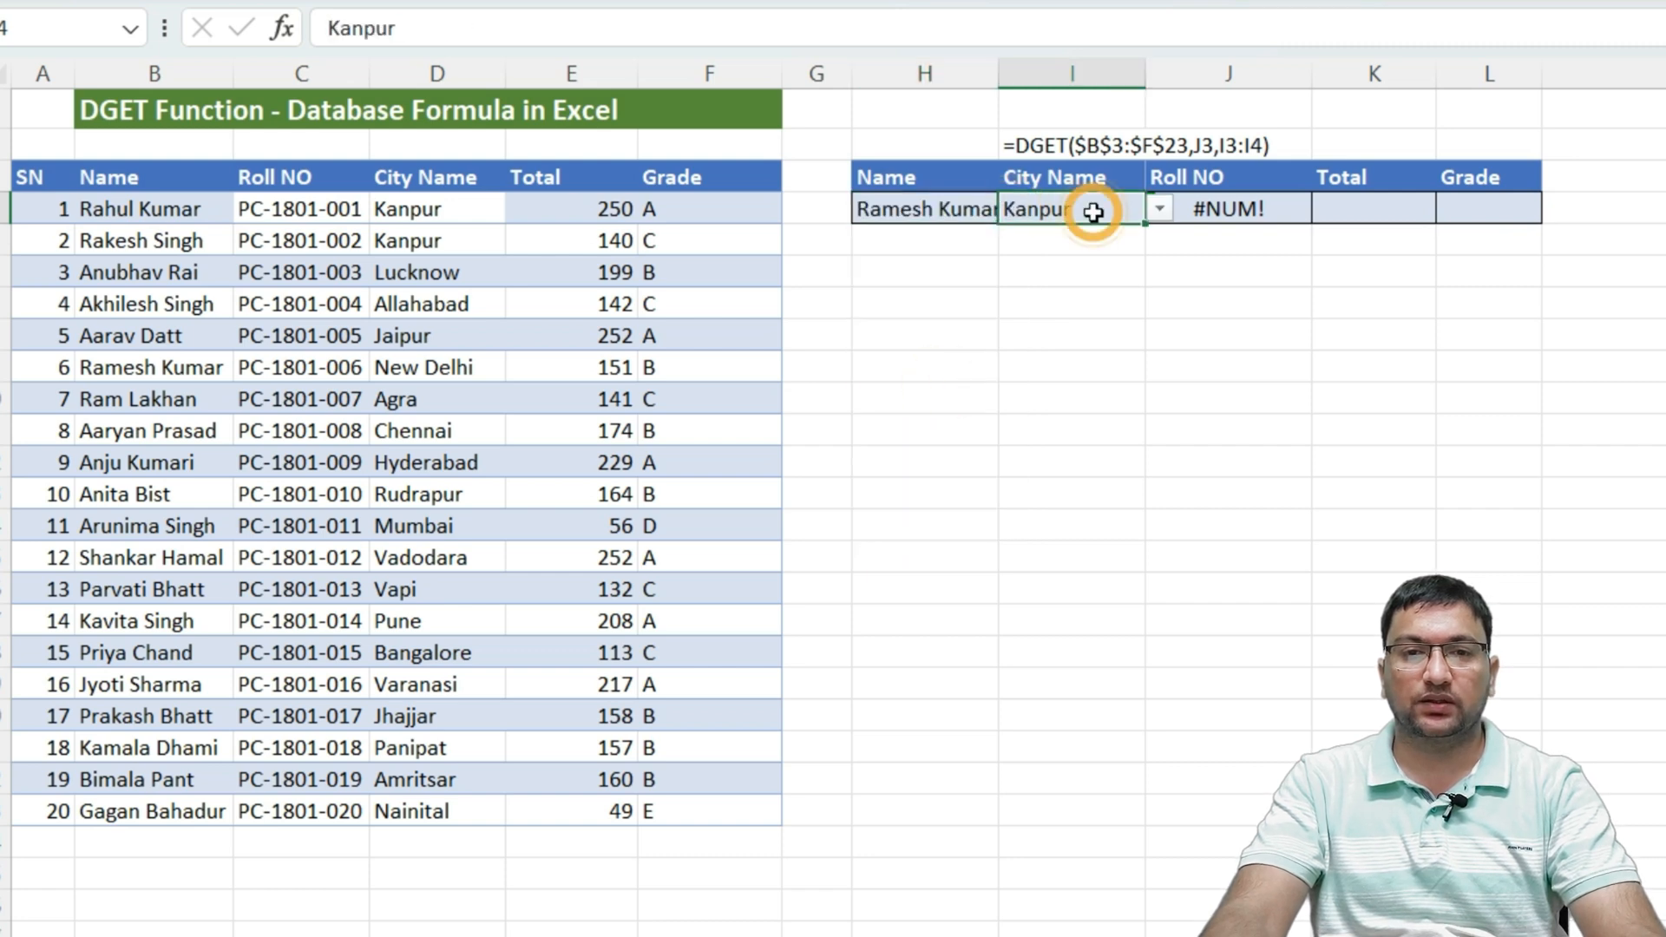
- Start a new DGET formula in the Roll NO cell J4 with the absolute database range $B$3:$F$23
left_click(1241, 210)
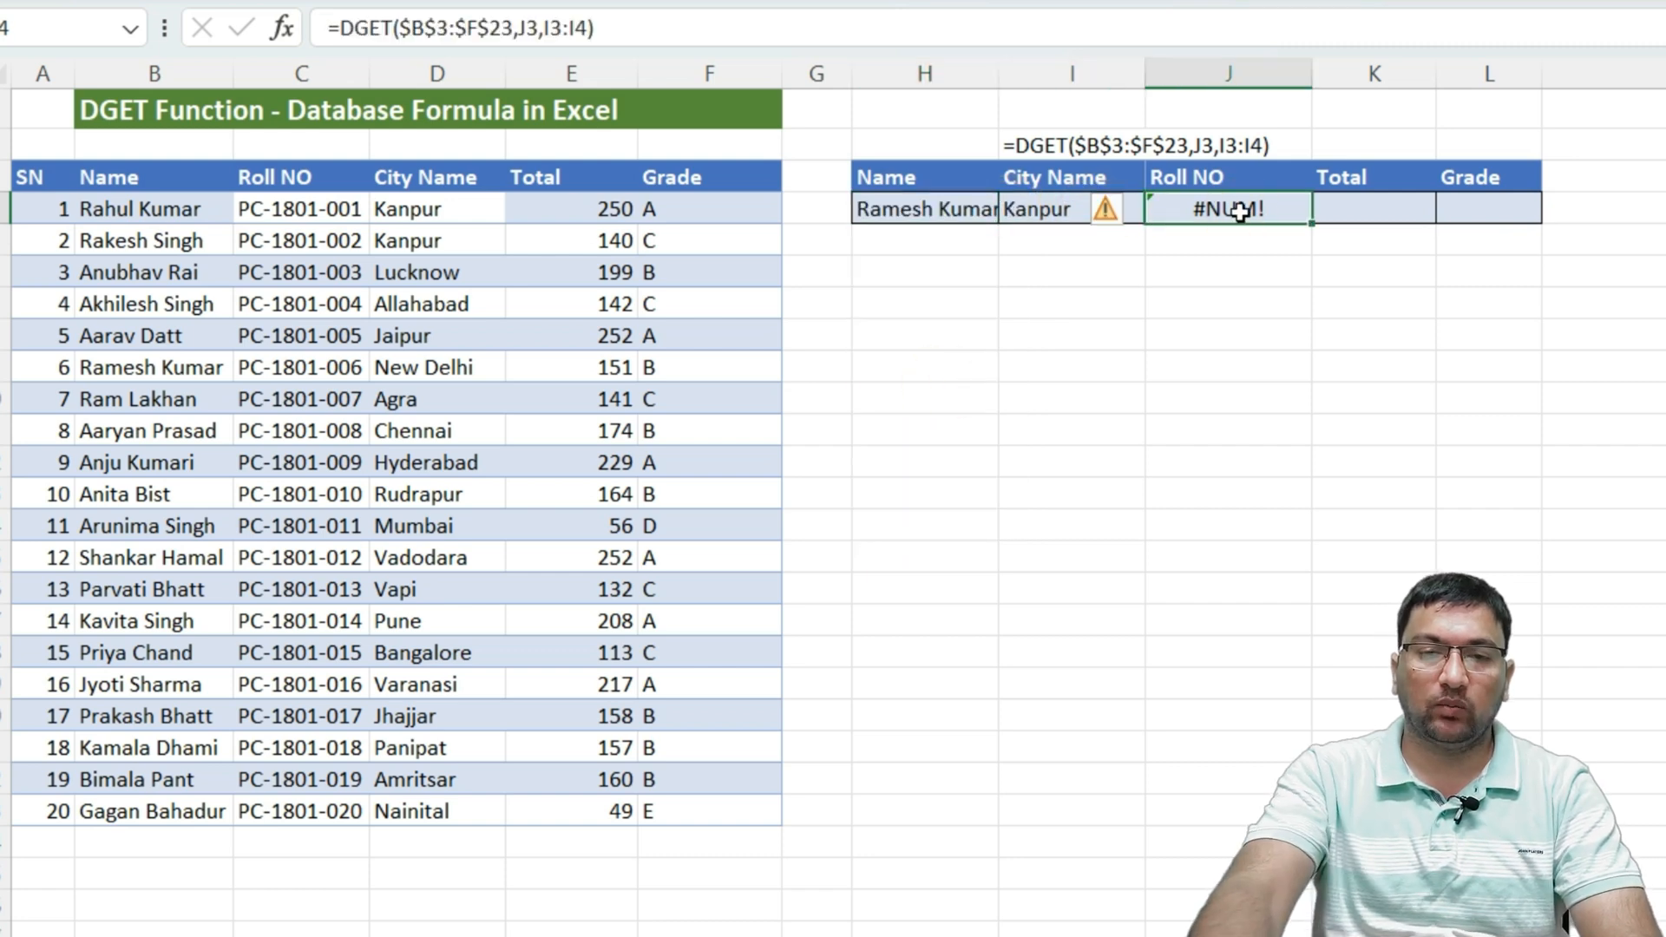
type("=")
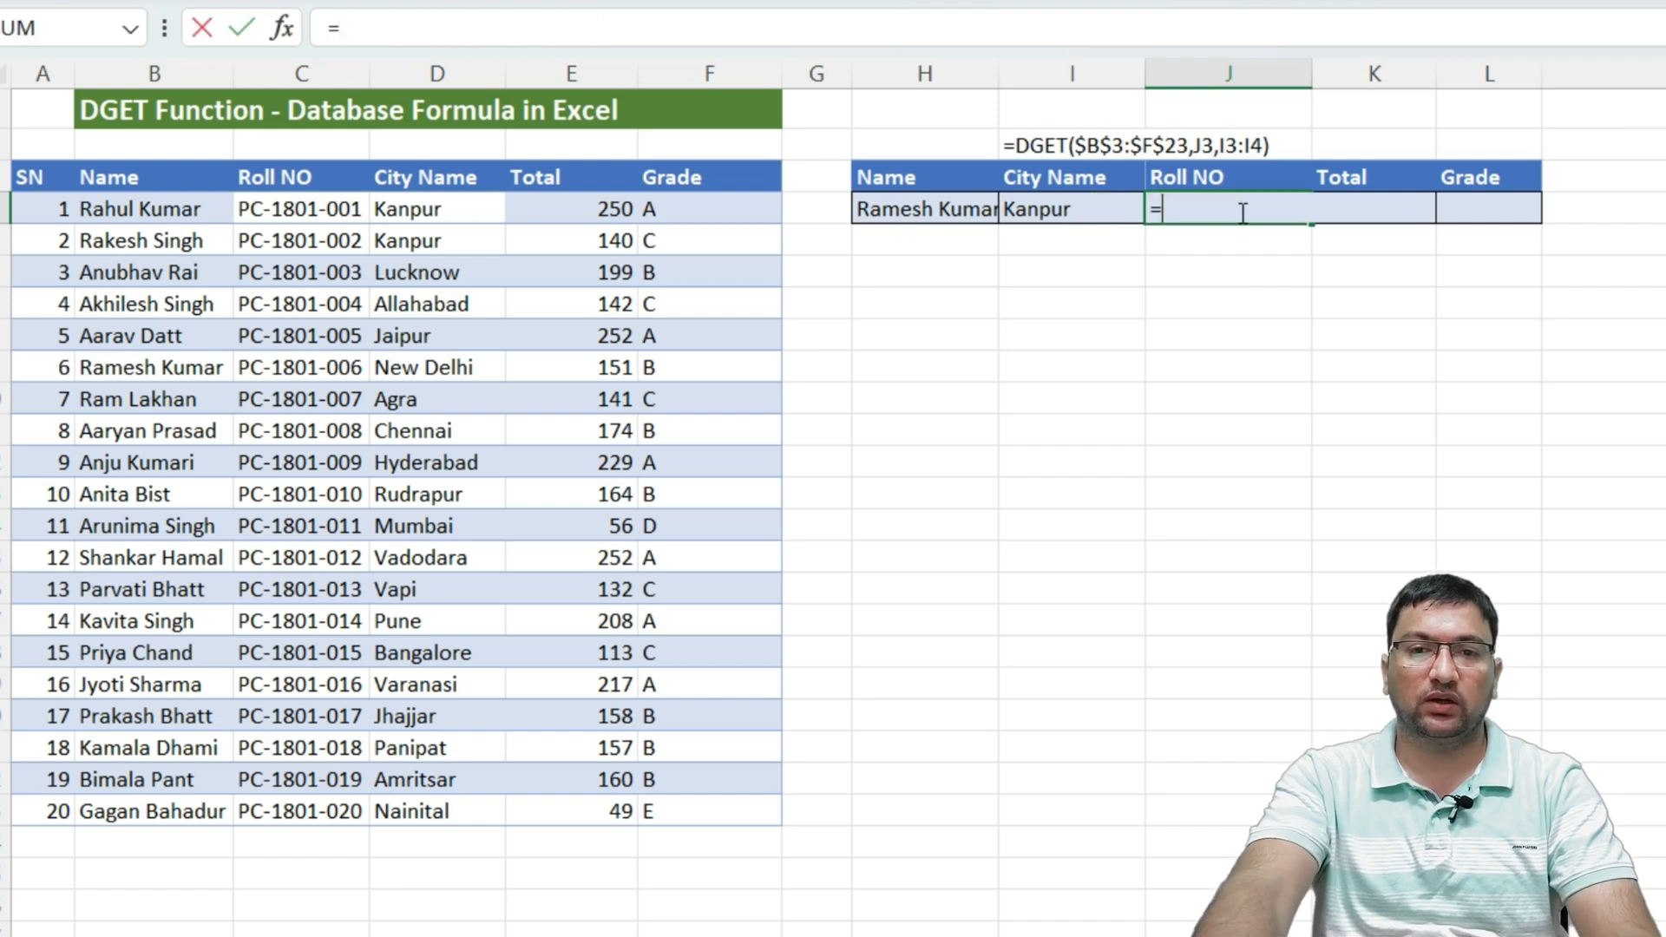
key("Escape")
type("=dge")
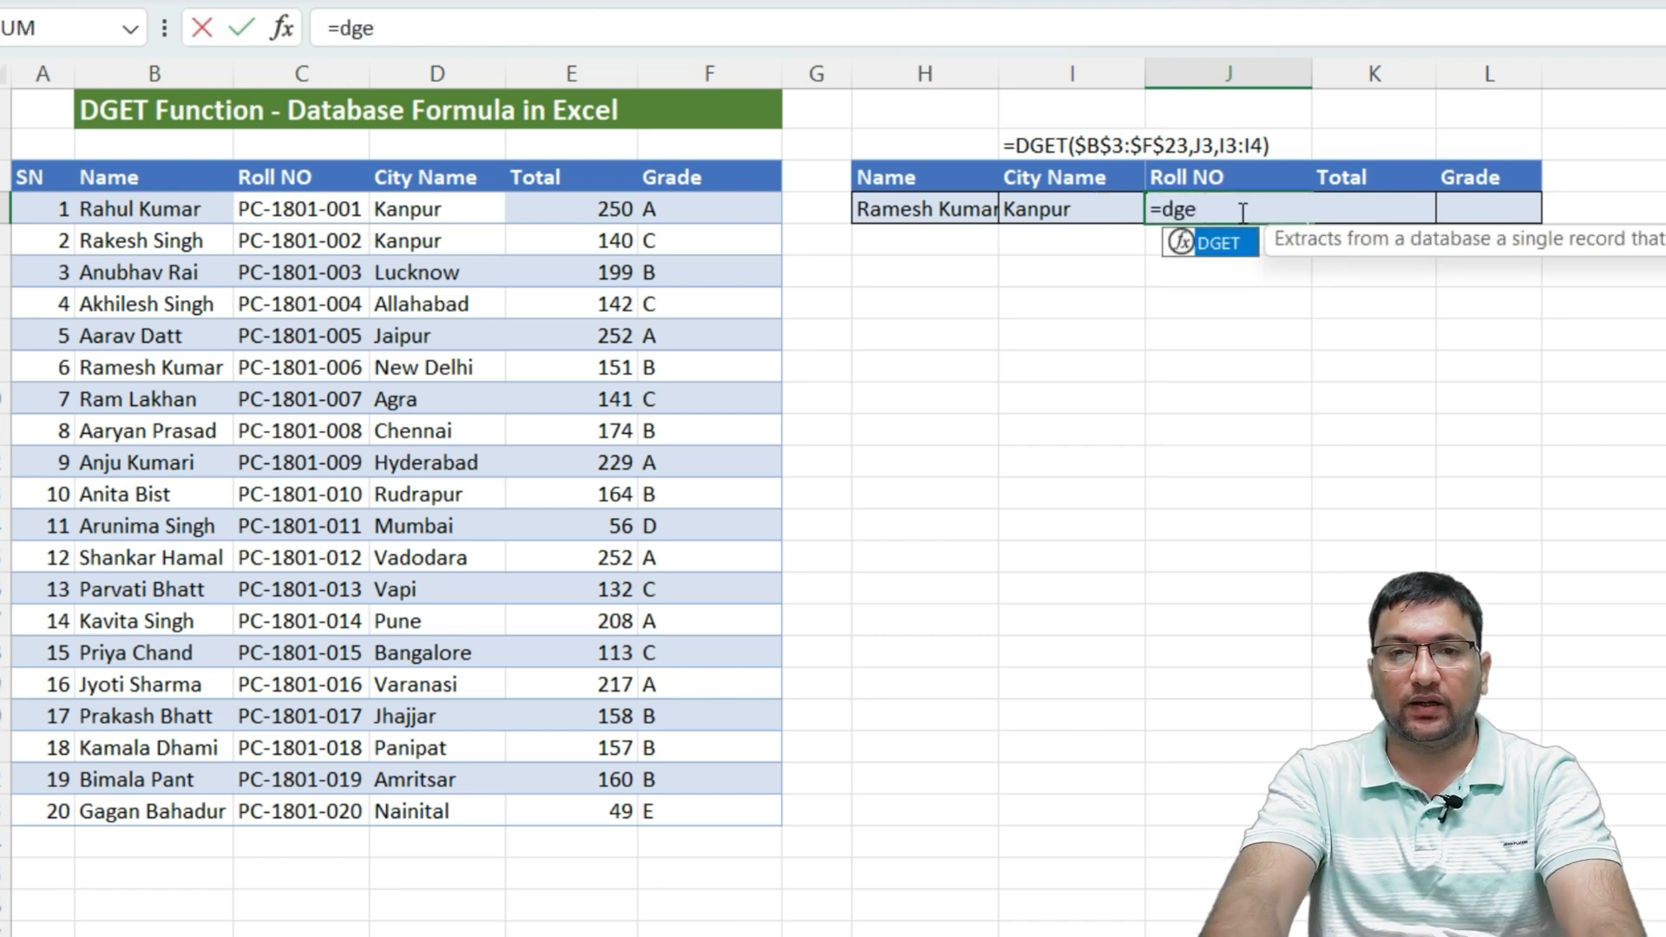
key("Tab")
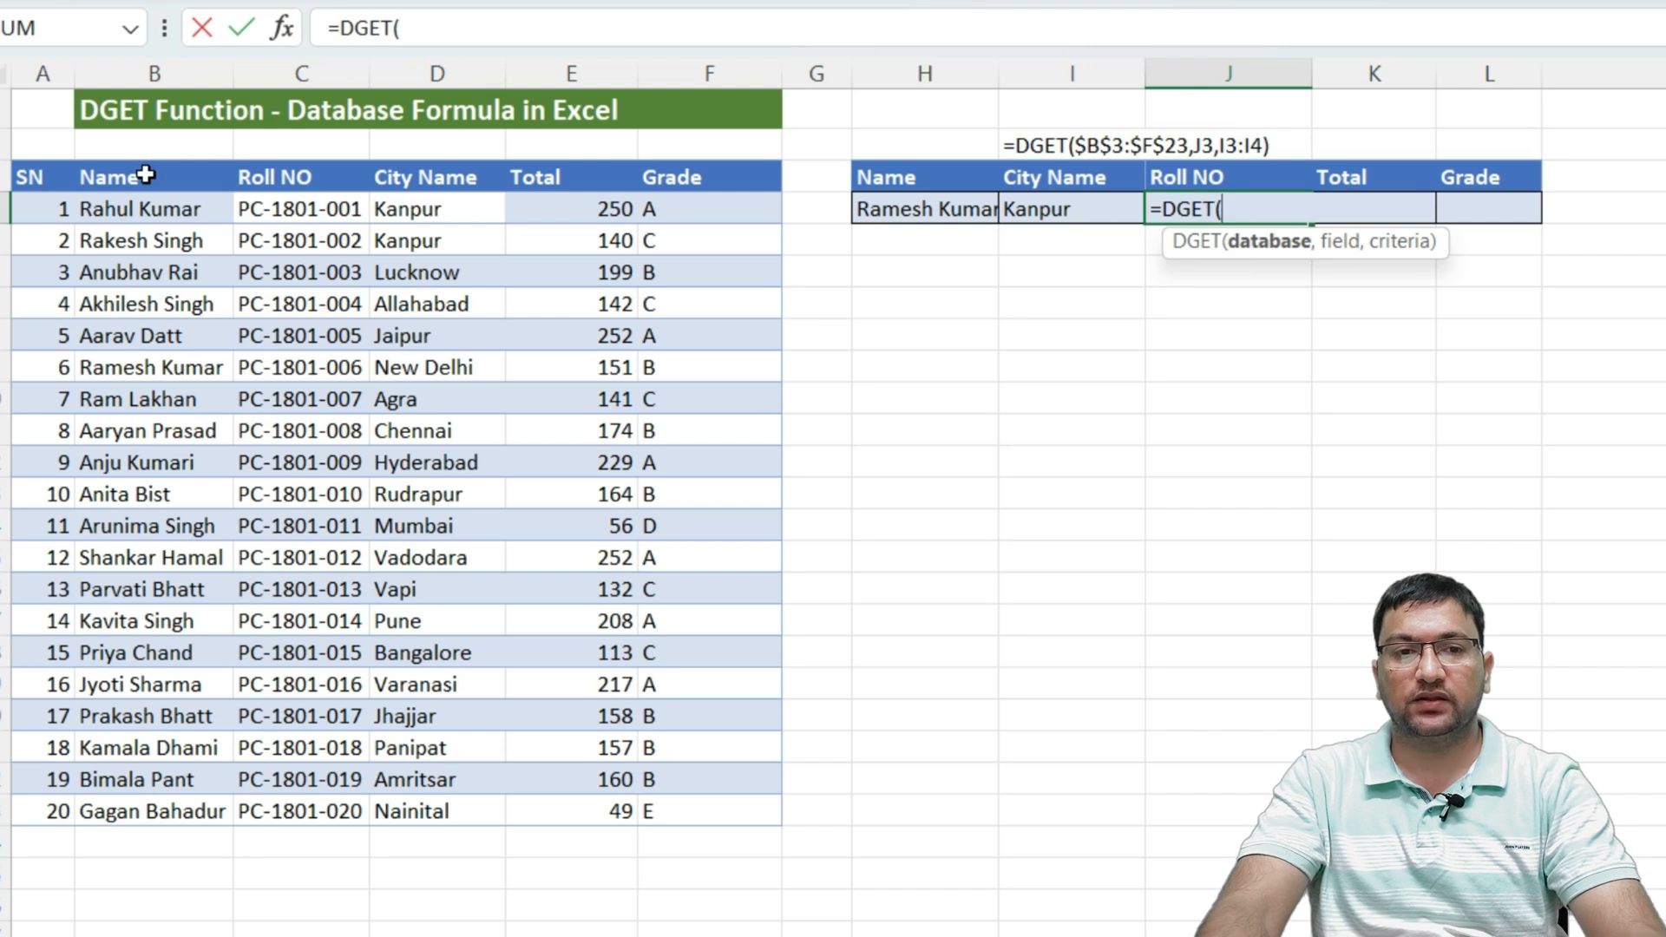
left_click_drag(148, 174, 726, 815)
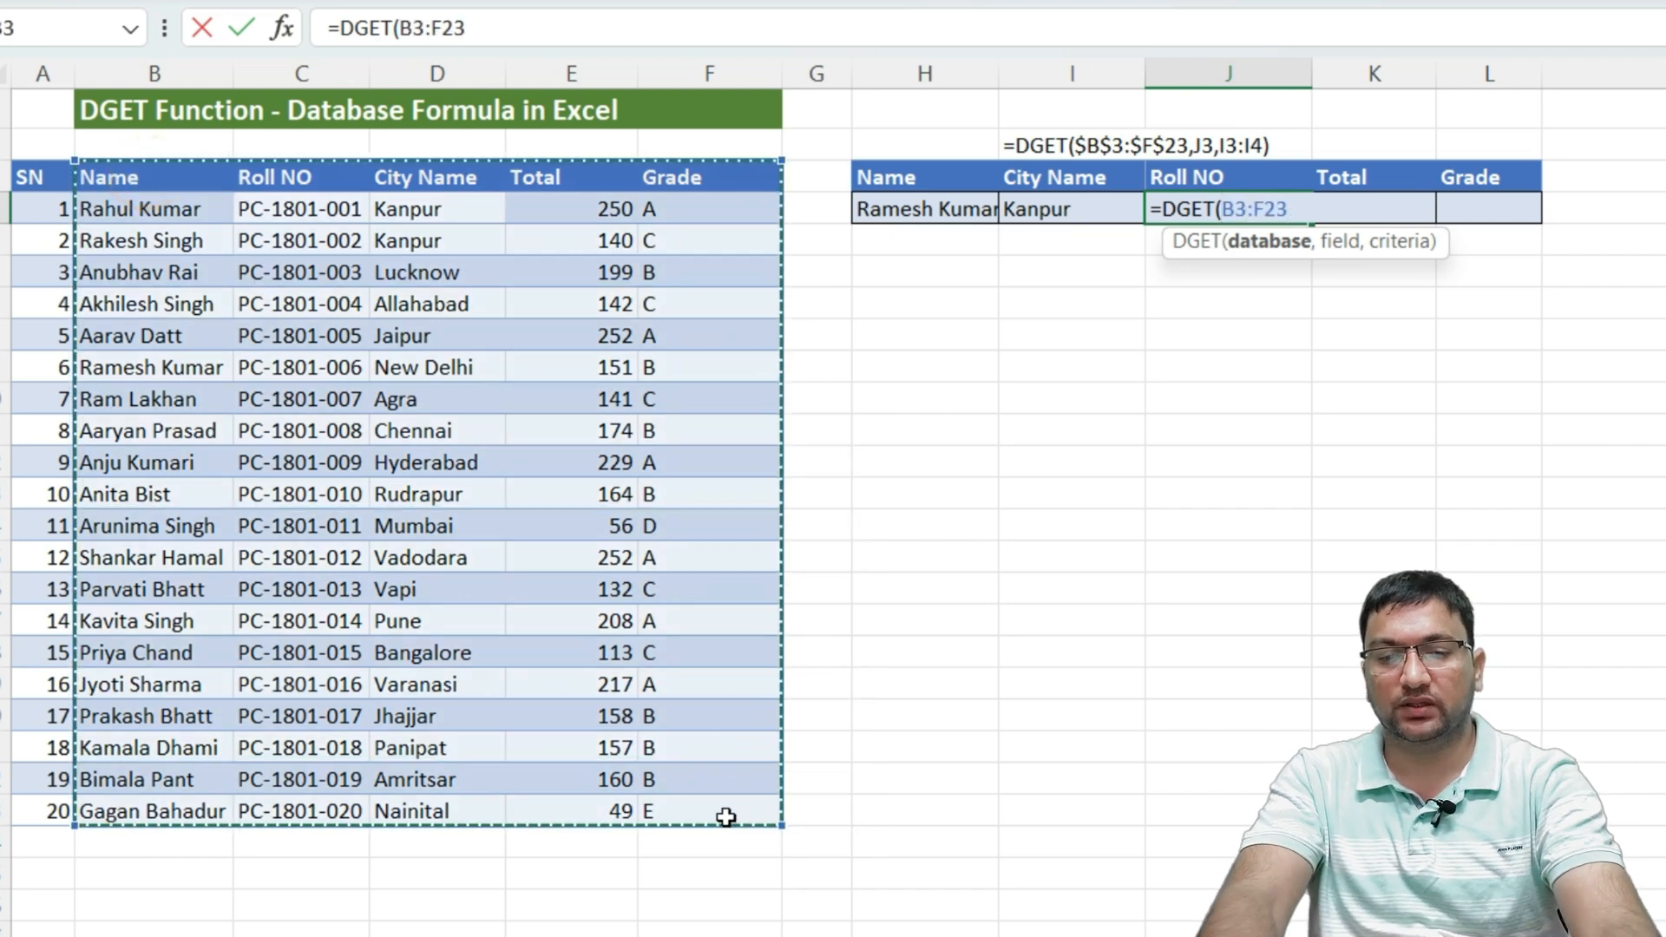
key("F4")
type(",")
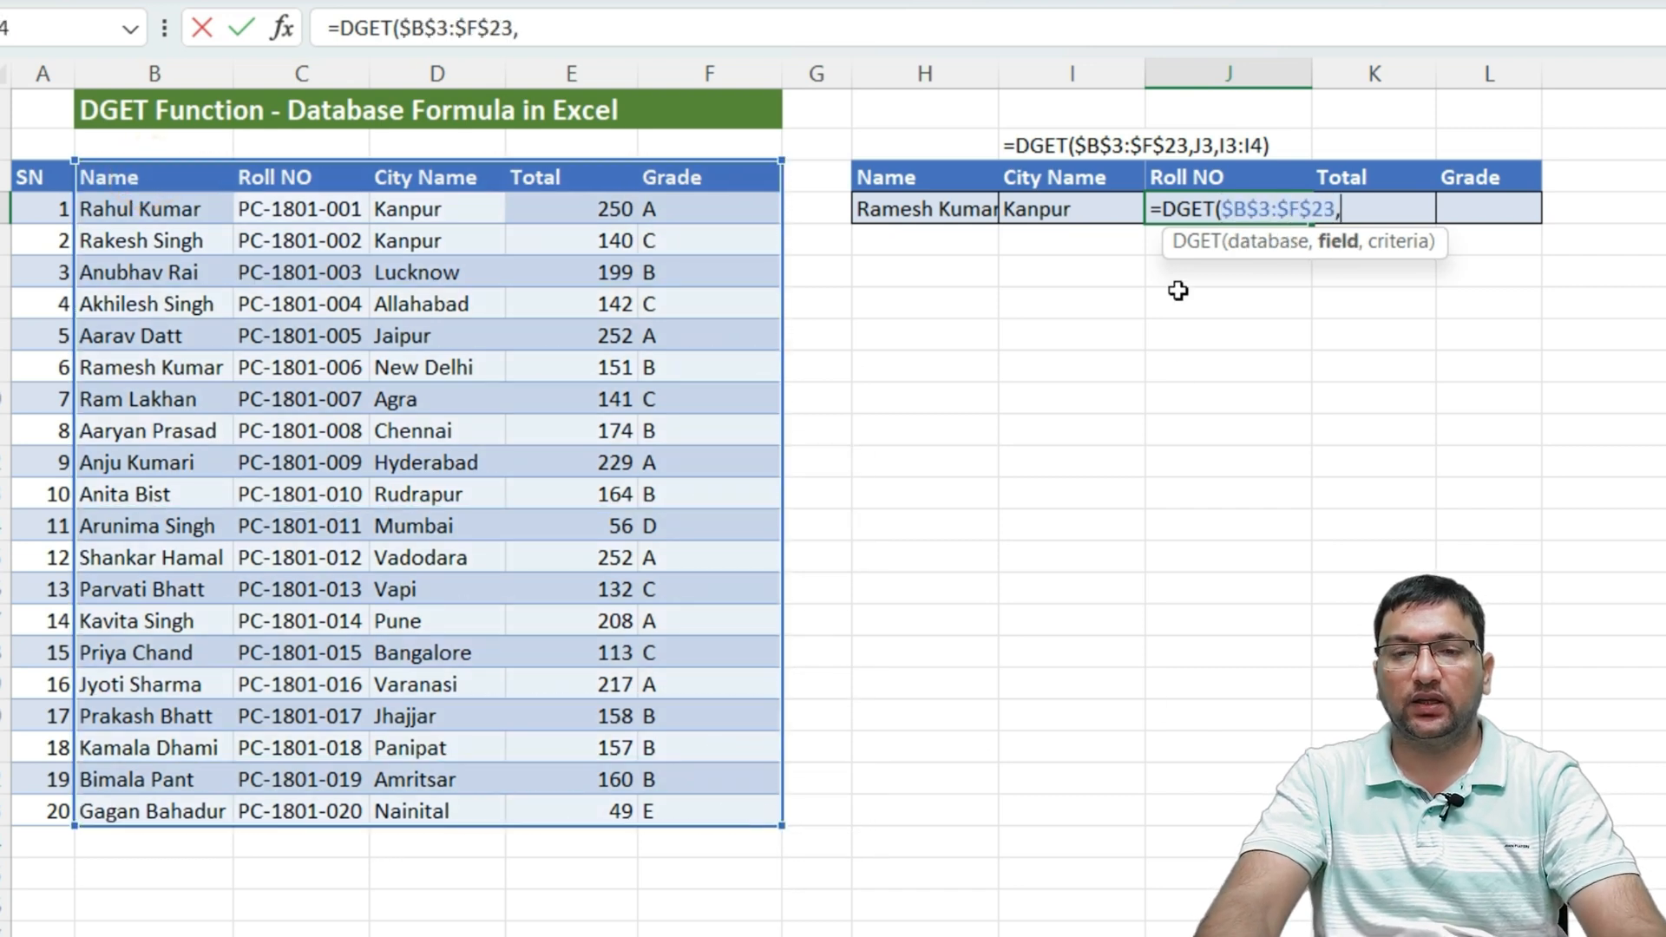
- Complete the J4 formula with J3 as the field and the Name and City Name range H3:I4 as criteria
left_click(1206, 173)
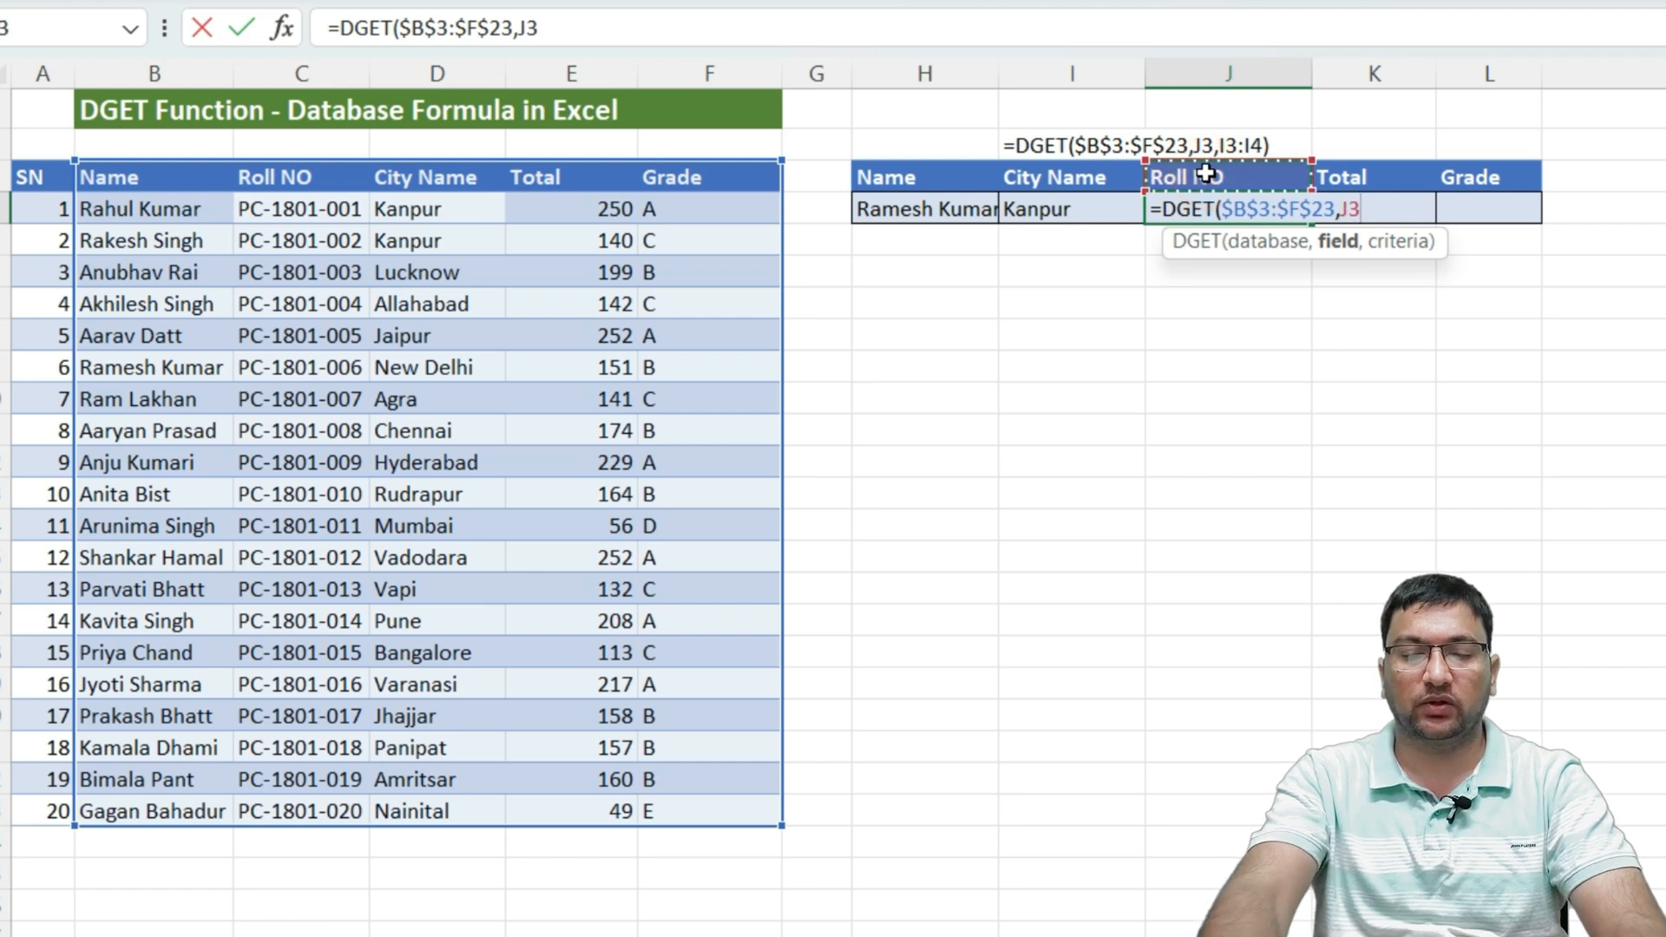
type(",")
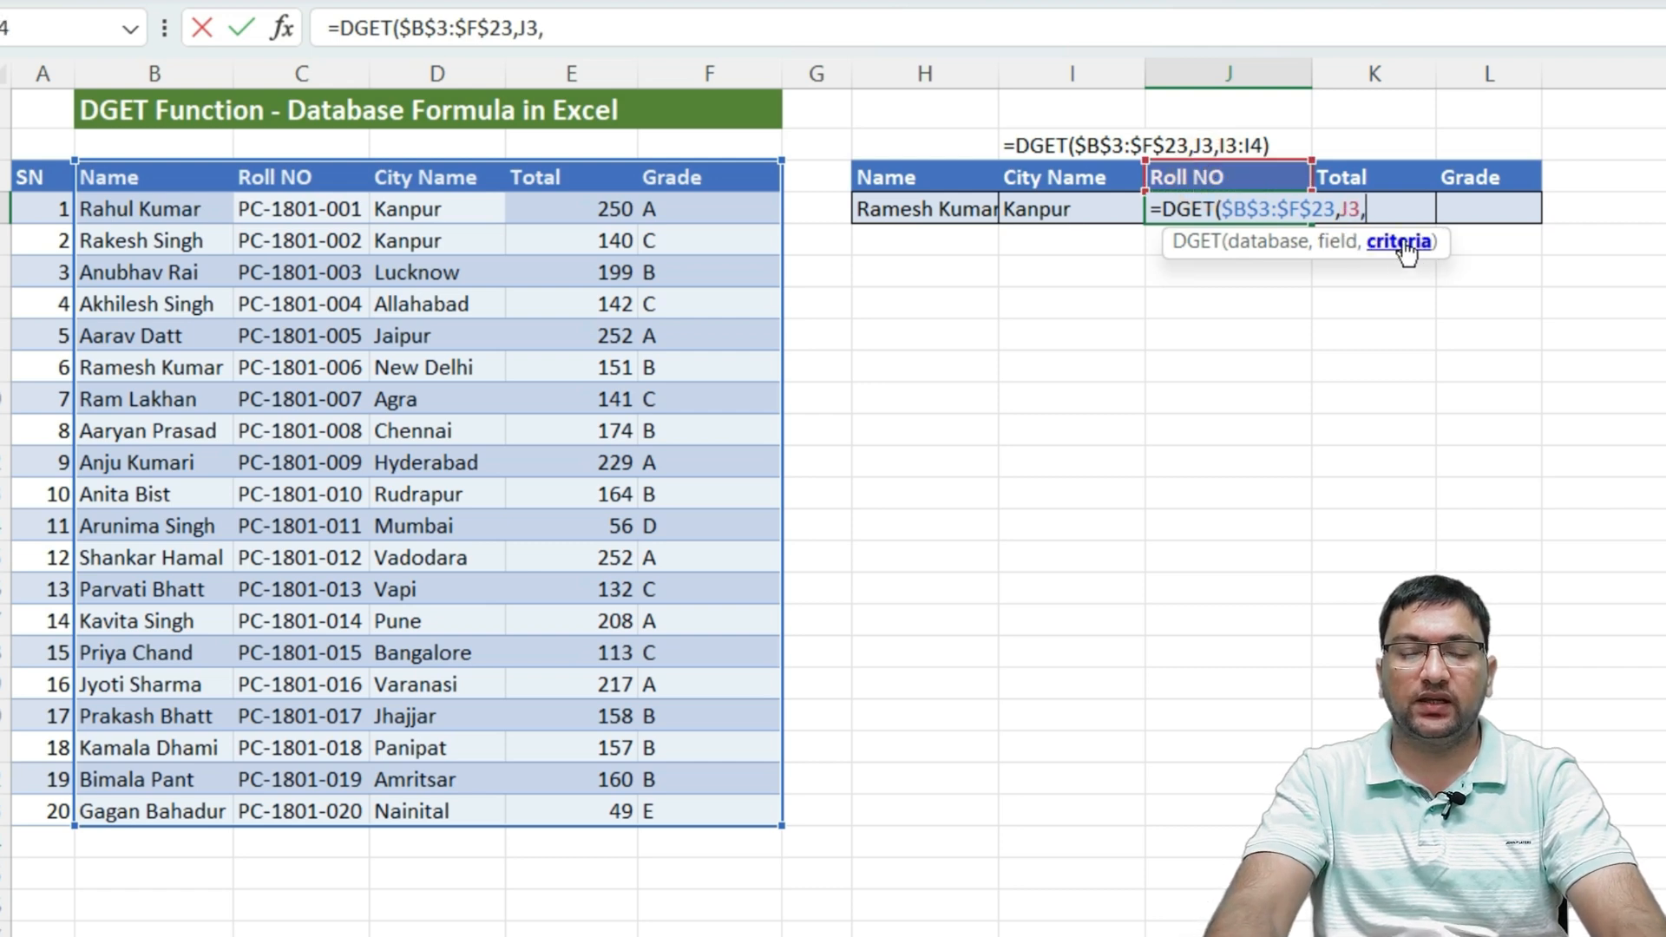
left_click(929, 175)
left_click_drag(928, 174, 1067, 208)
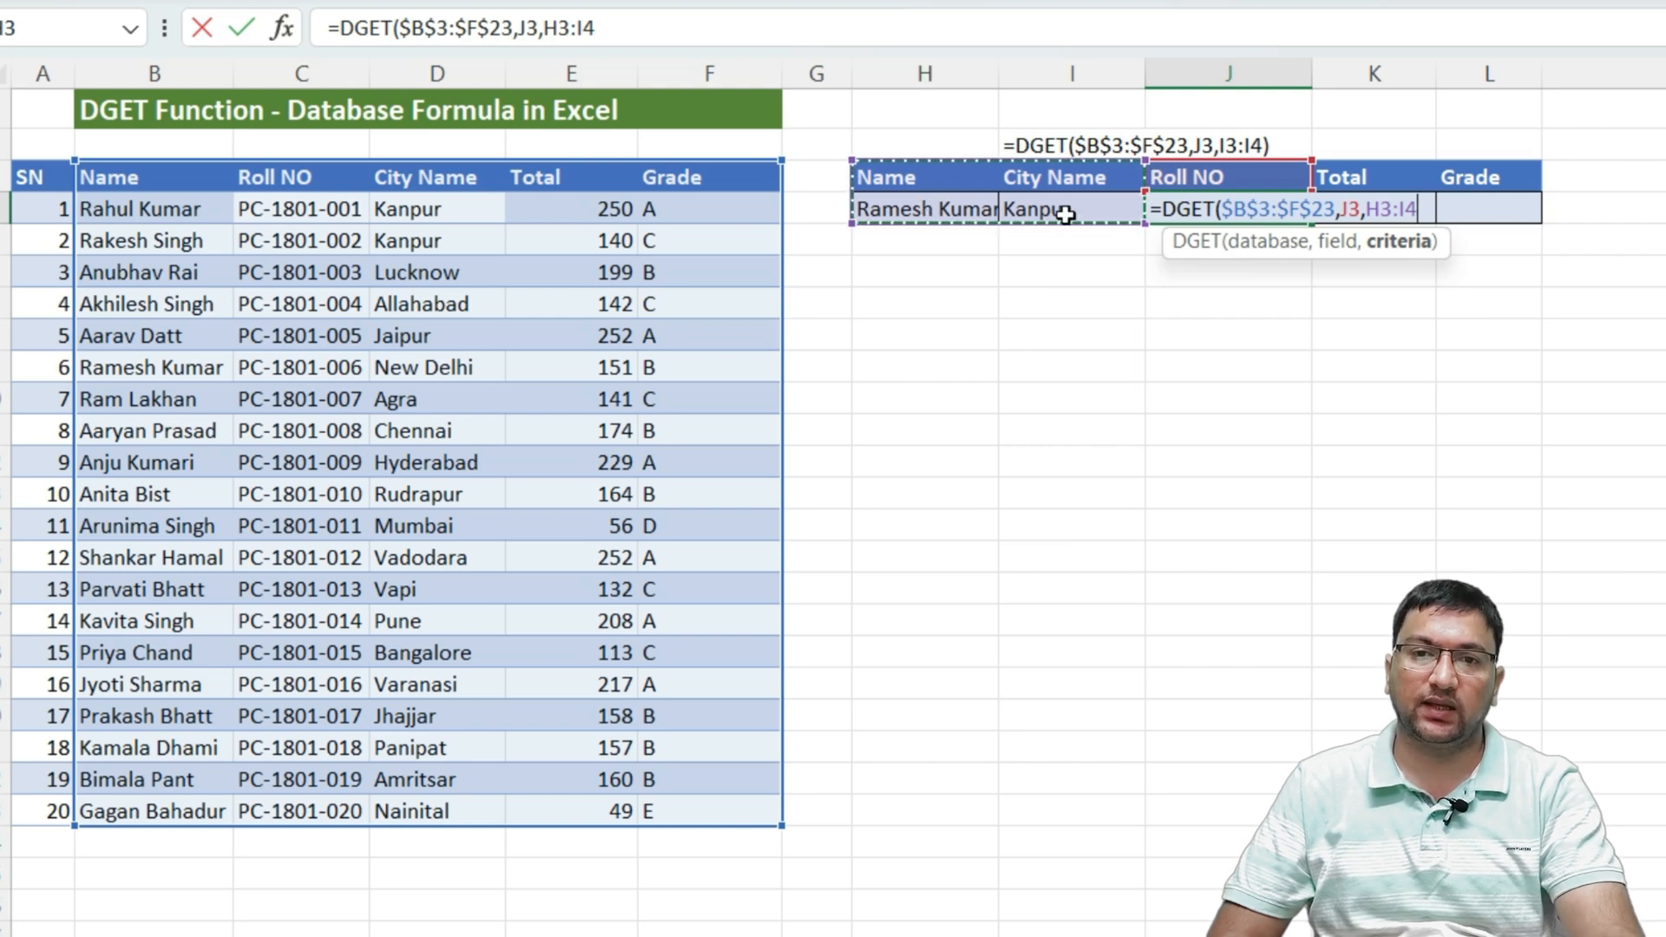
type(")")
key("ctrl+Return")
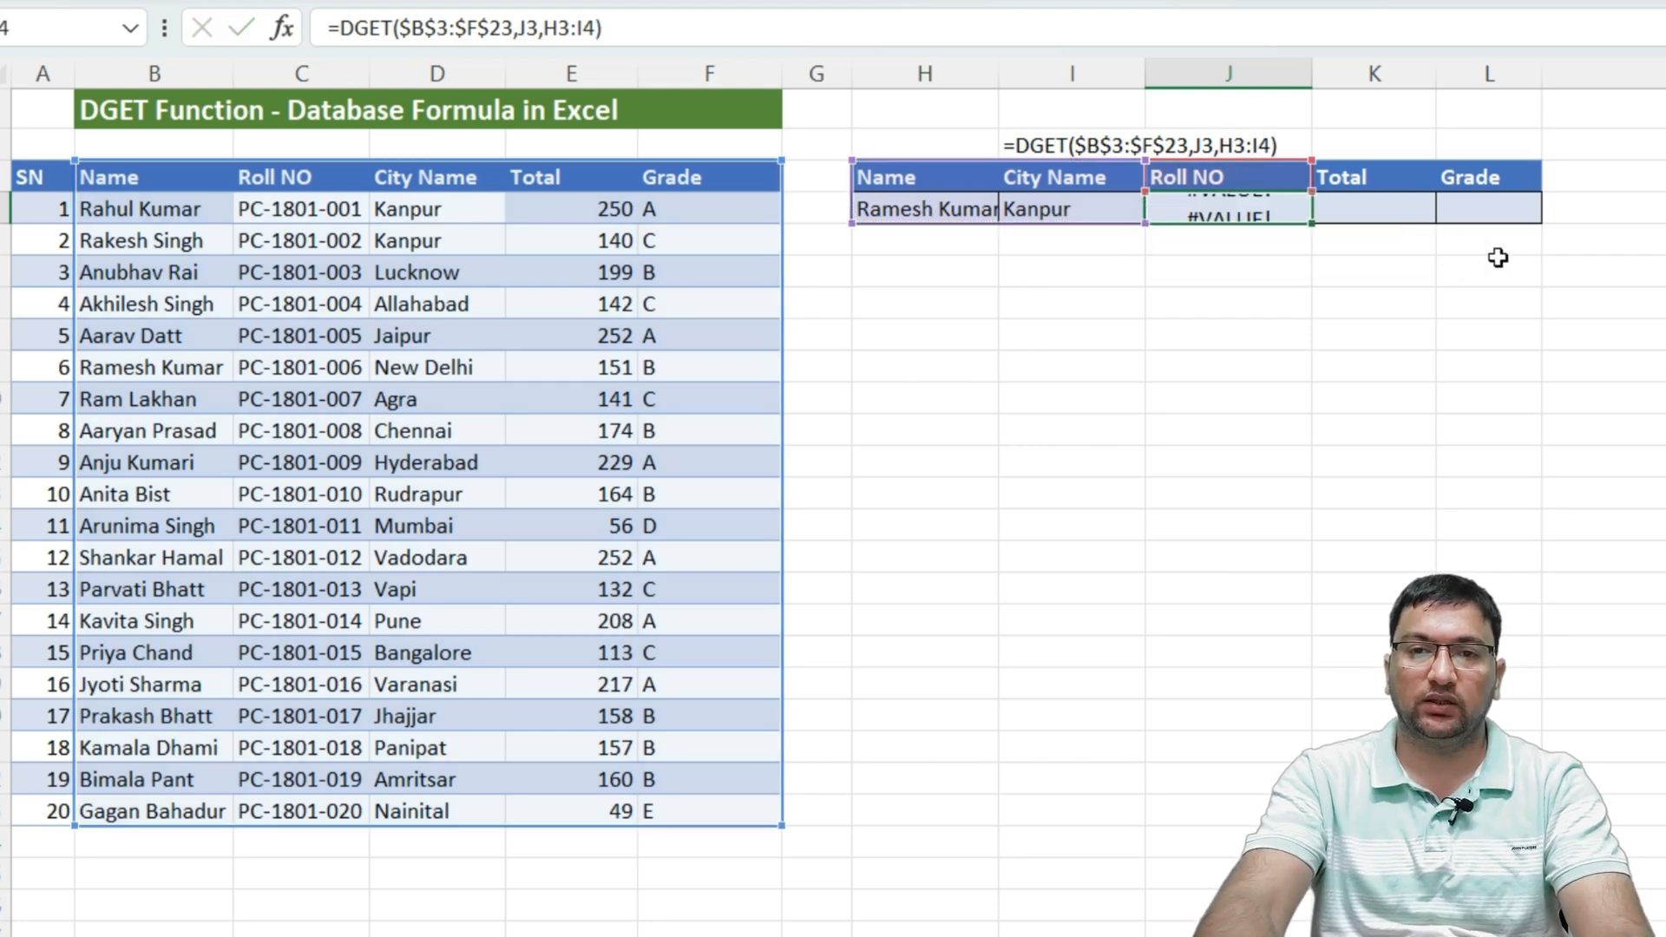
- Compare the Name and City Name criteria in H4 and I4 with the selected student's name and city in the database
key("Left")
key("Right")
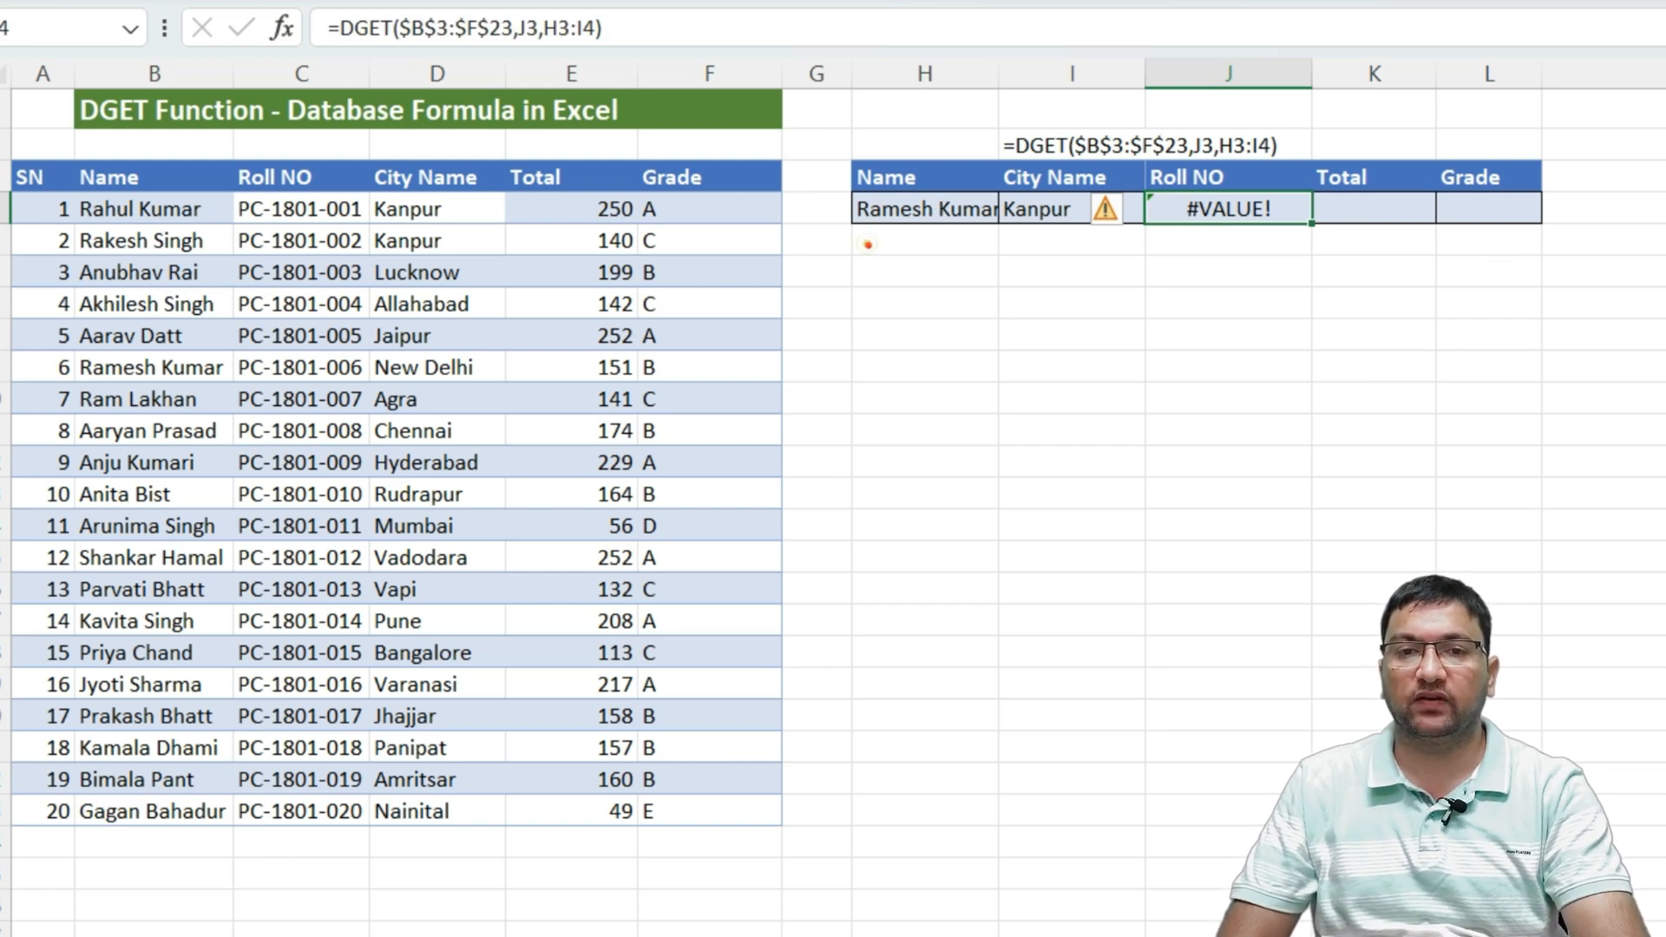
mouse_move(865, 245)
left_mouse_down()
mouse_move(949, 222)
mouse_move(1069, 224)
left_mouse_up()
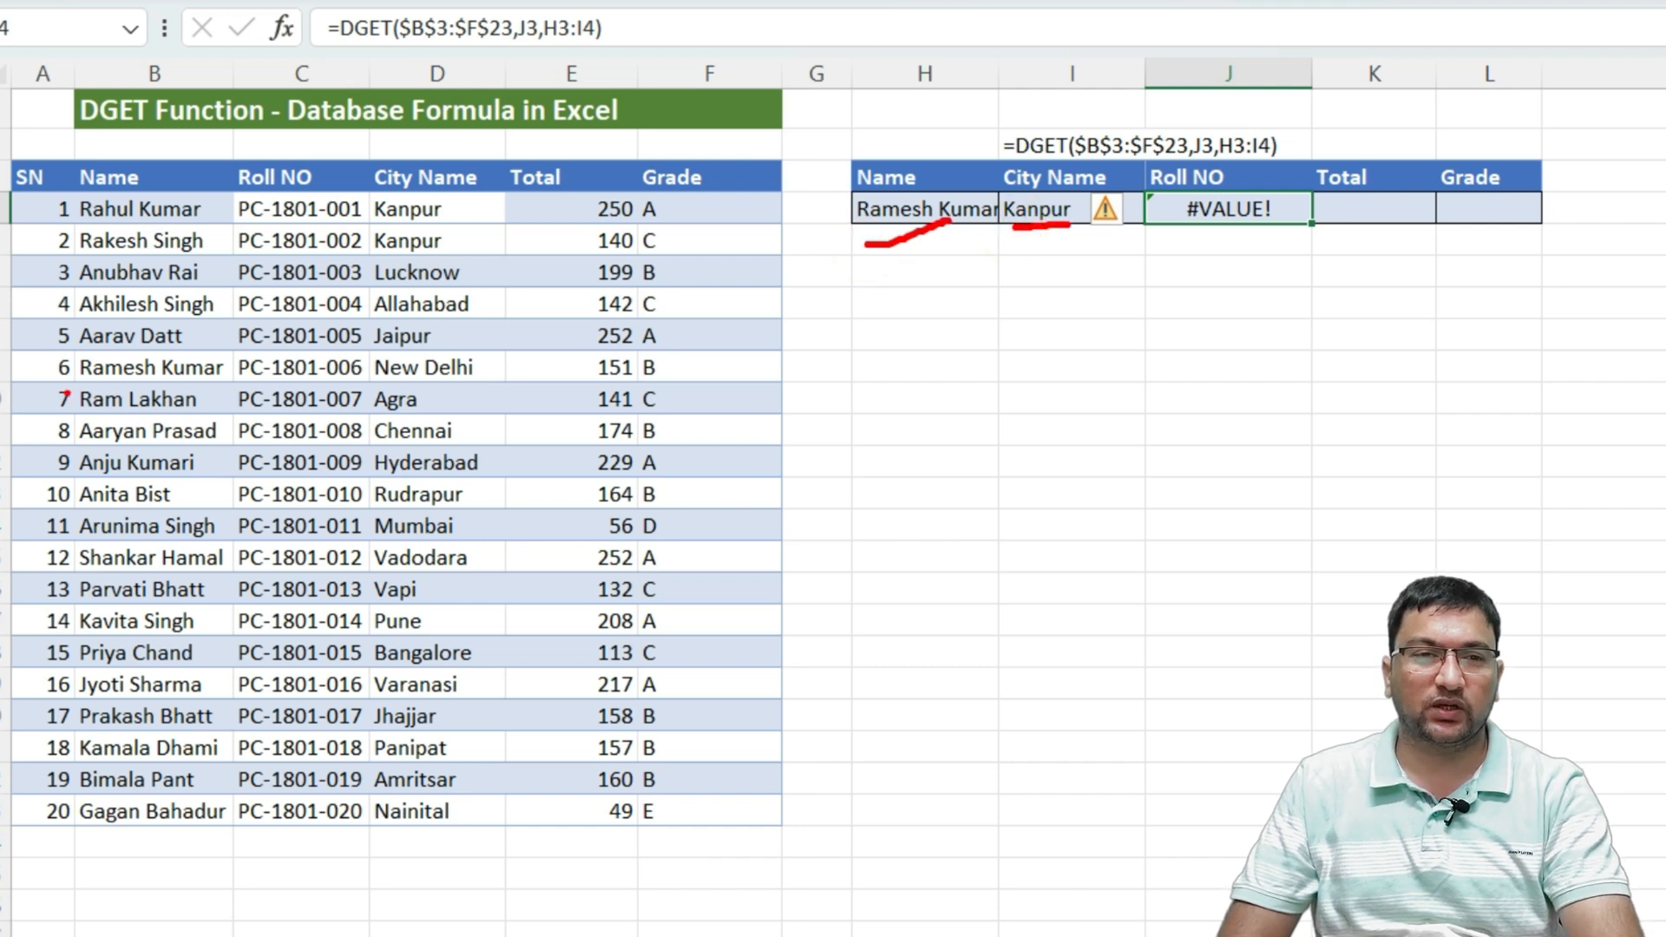
left_click_drag(54, 383, 214, 397)
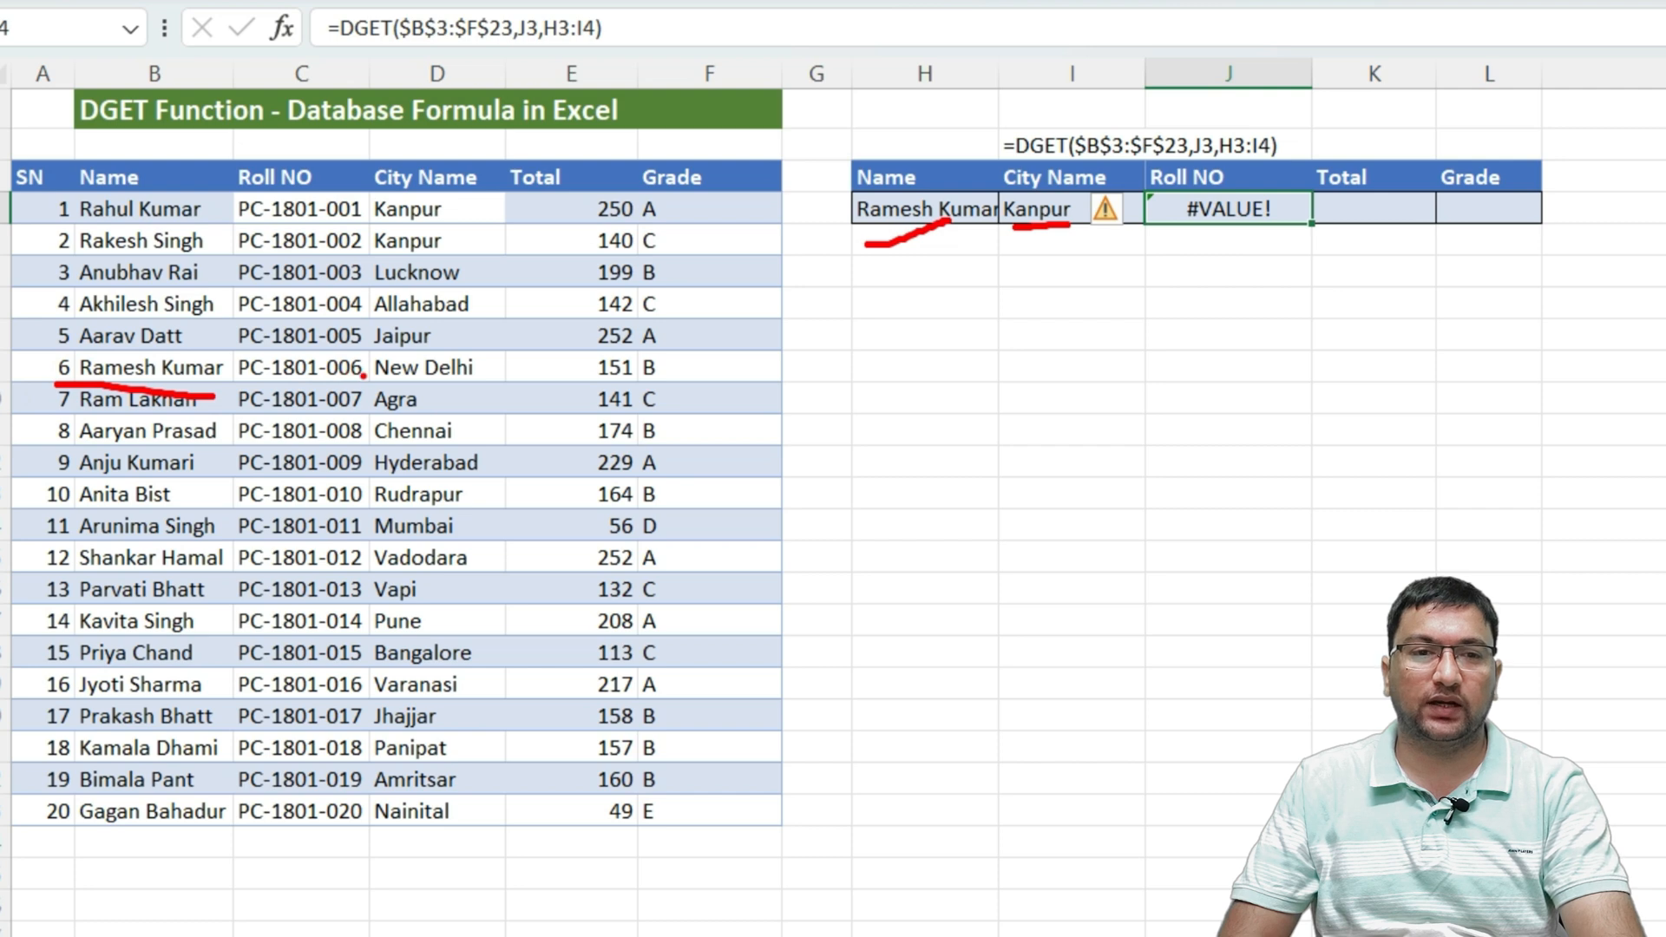
left_click_drag(358, 374, 504, 379)
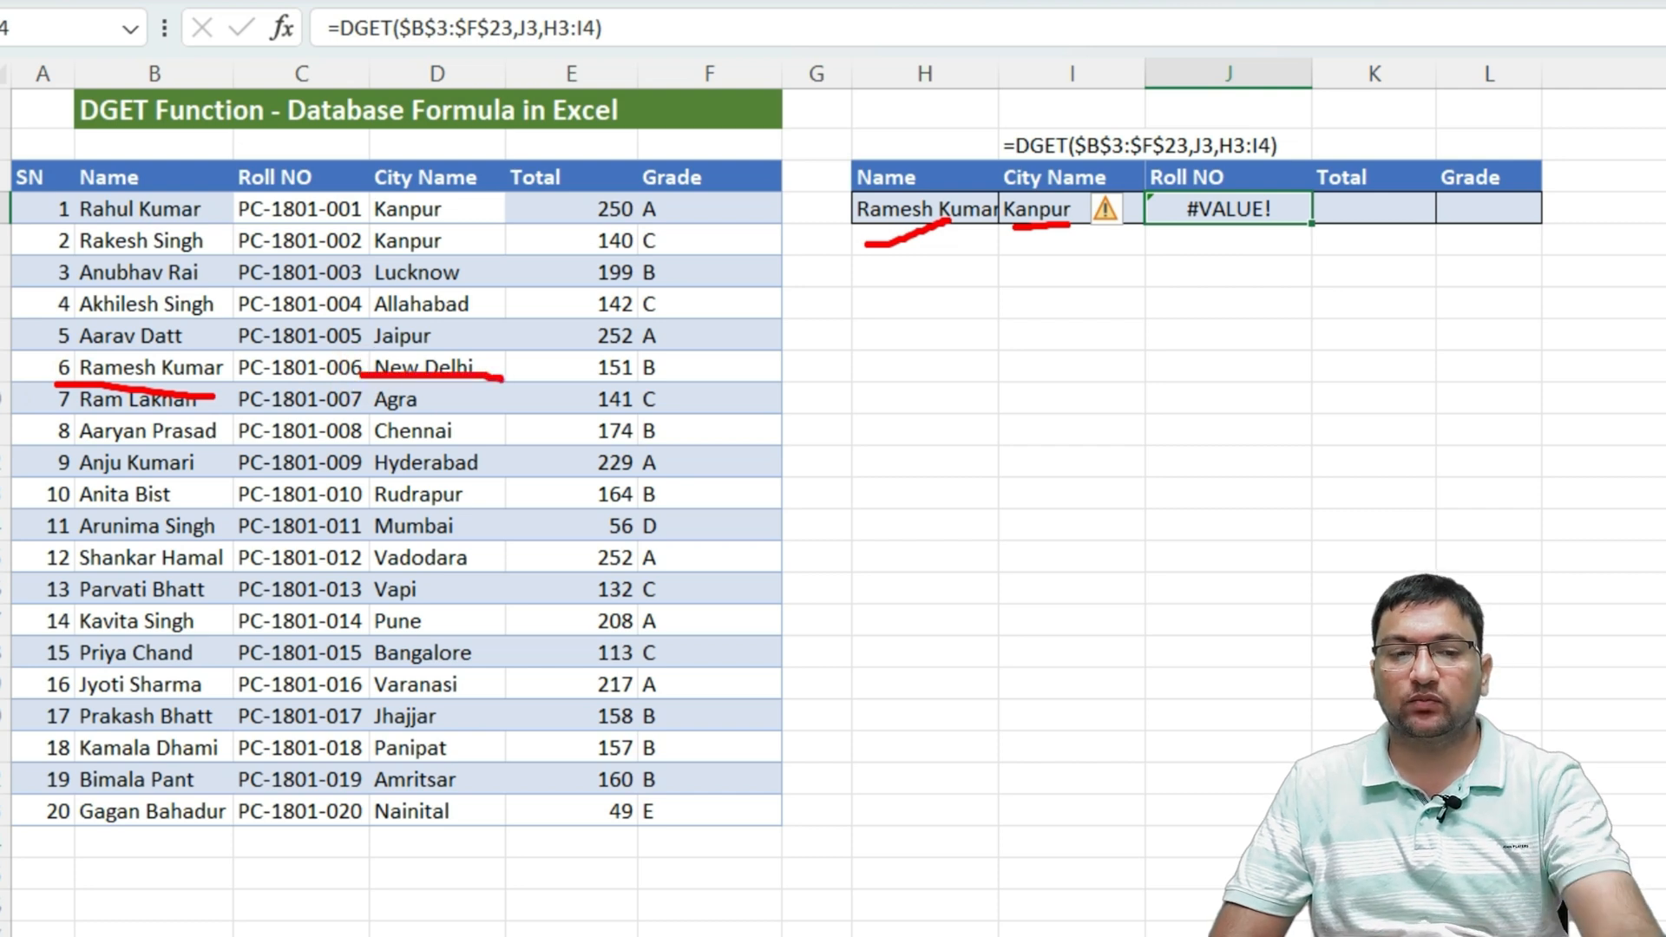
- Set the City Name criterion in I4 to New Delhi
key("Escape")
left_click(1059, 218)
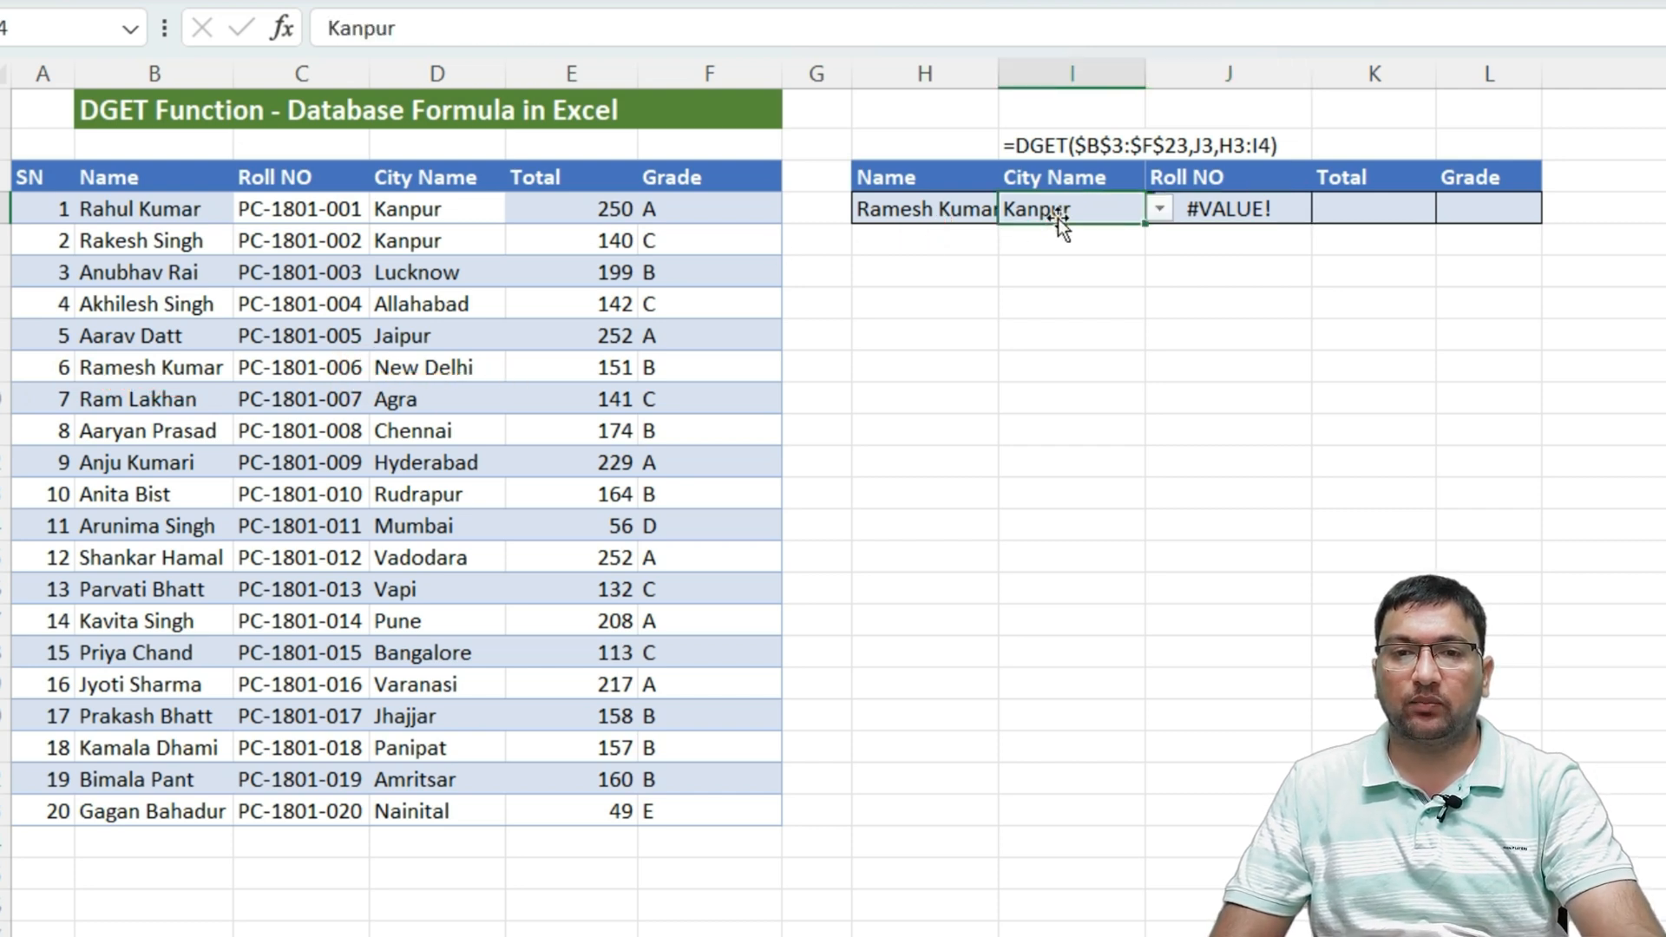
left_click(1158, 209)
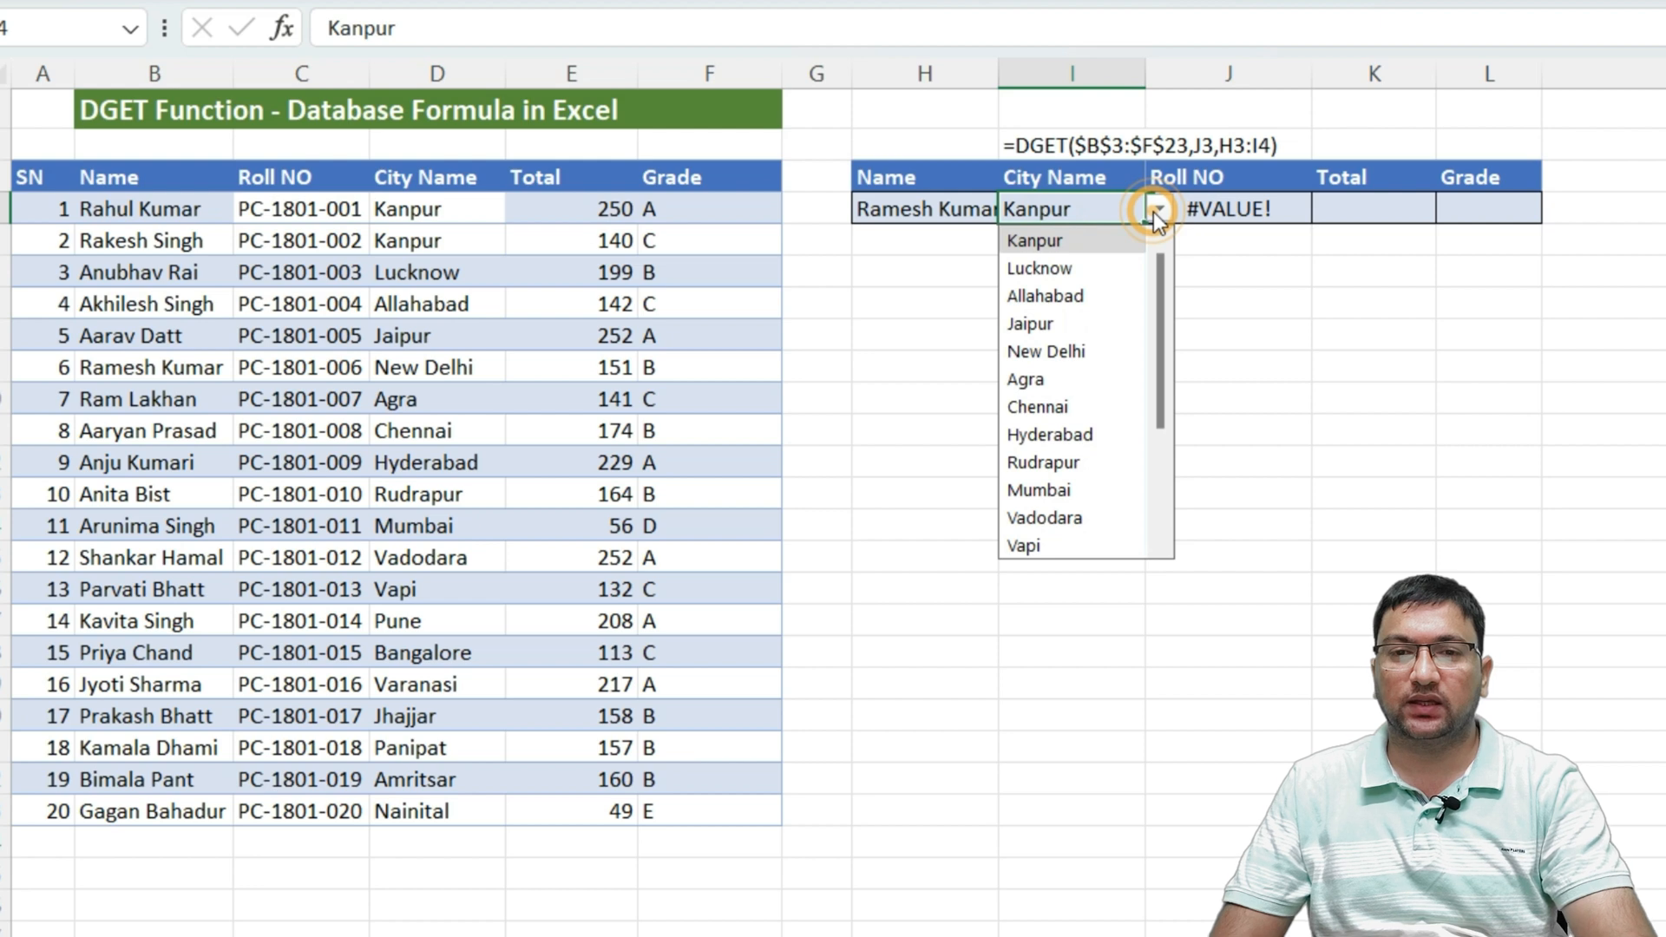
left_click(1065, 347)
left_click(1358, 208)
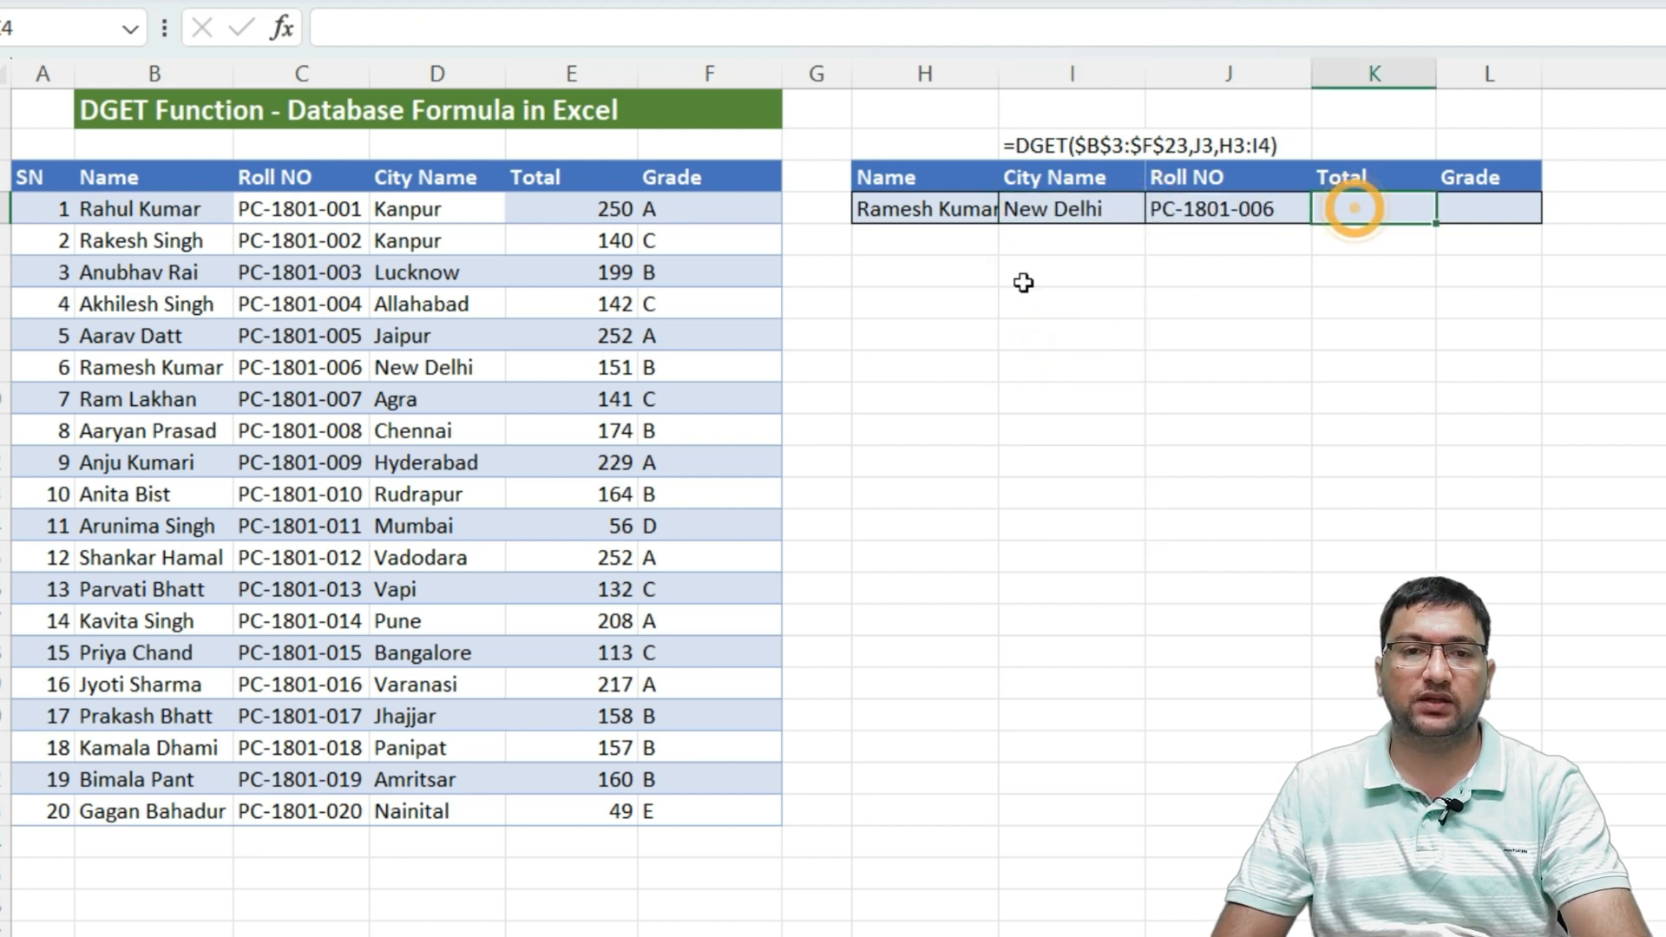
- Copy the Roll NO formula in J4 across to the Total and Grade cells K4:L4
left_click(1253, 210)
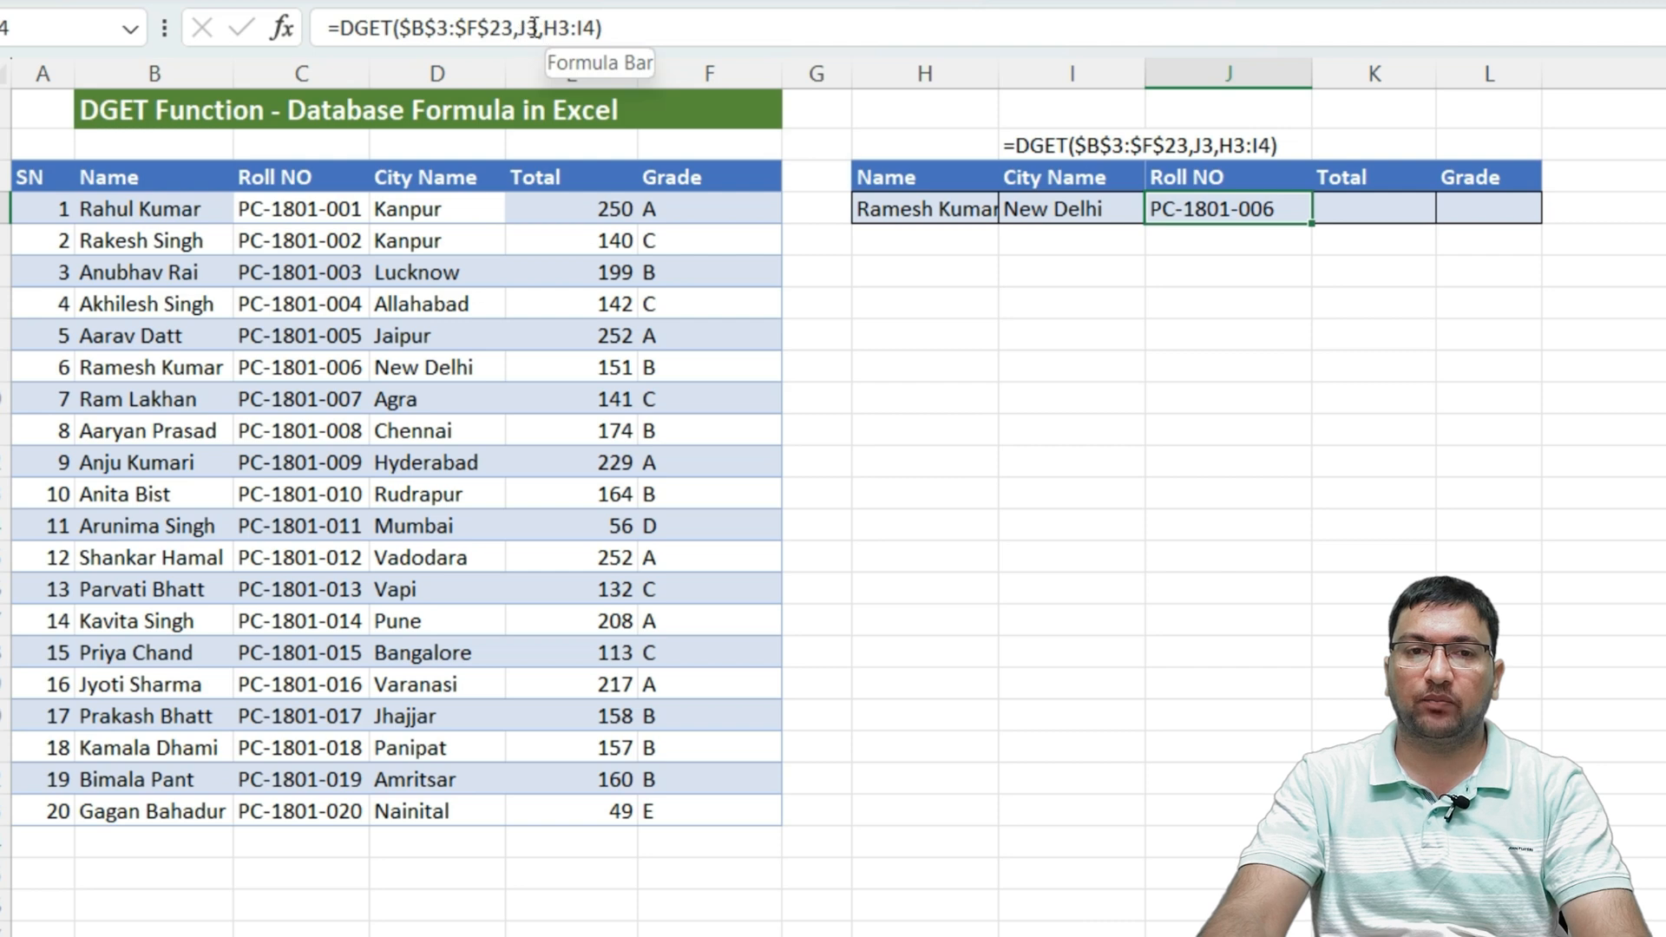
left_click_drag(543, 26, 603, 28)
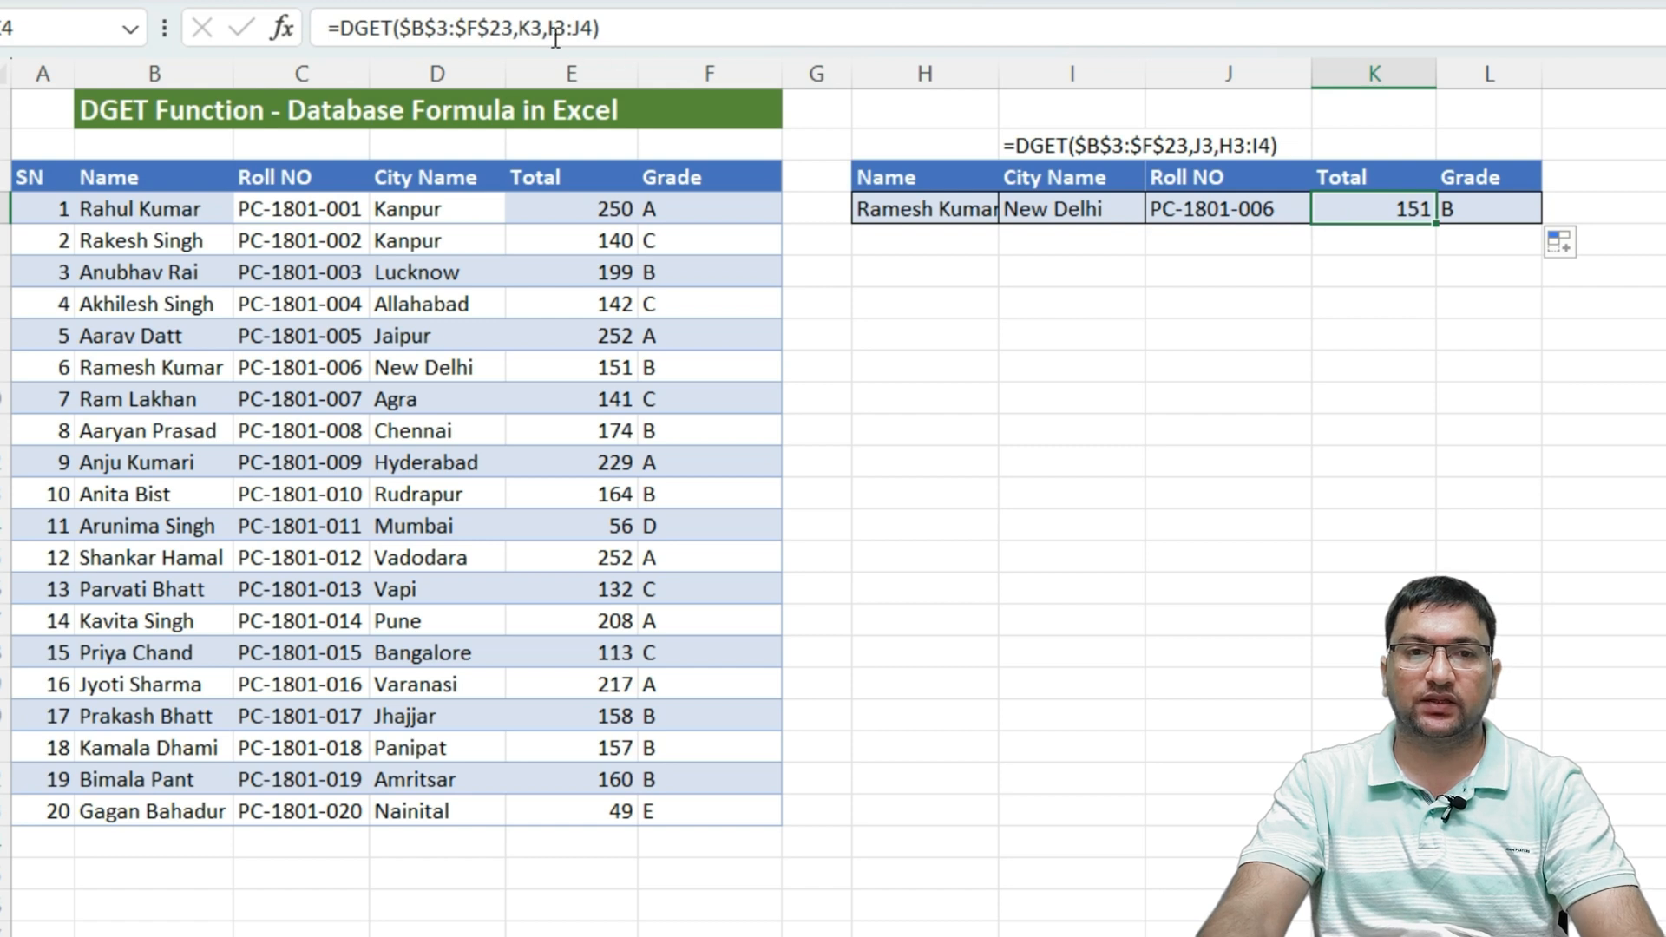
- Make the criteria range in the J4 formula absolute as $H$3:$I$4
key("Left")
left_click_drag(544, 27, 593, 29)
key("F4")
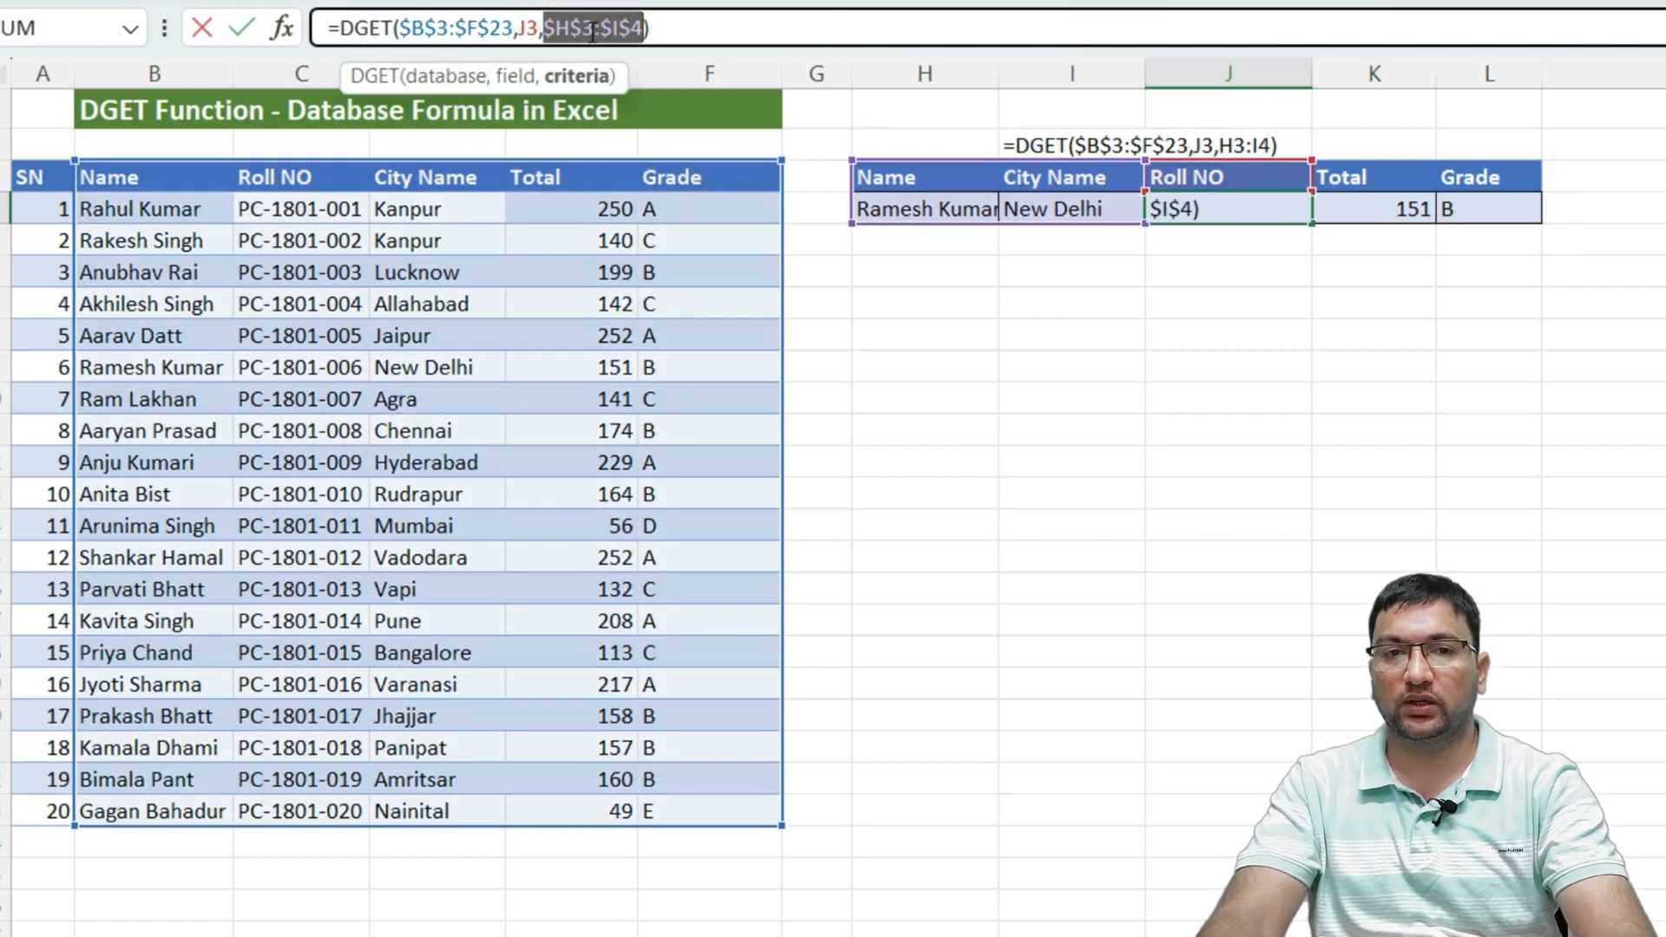
key("Return")
- Fill the DGET formula with the absolute criteria range from J4 across the Total and Grade cells K4:L4
key("Up")
key("shift+Right")
key("shift+Right")
key("ctrl+r")
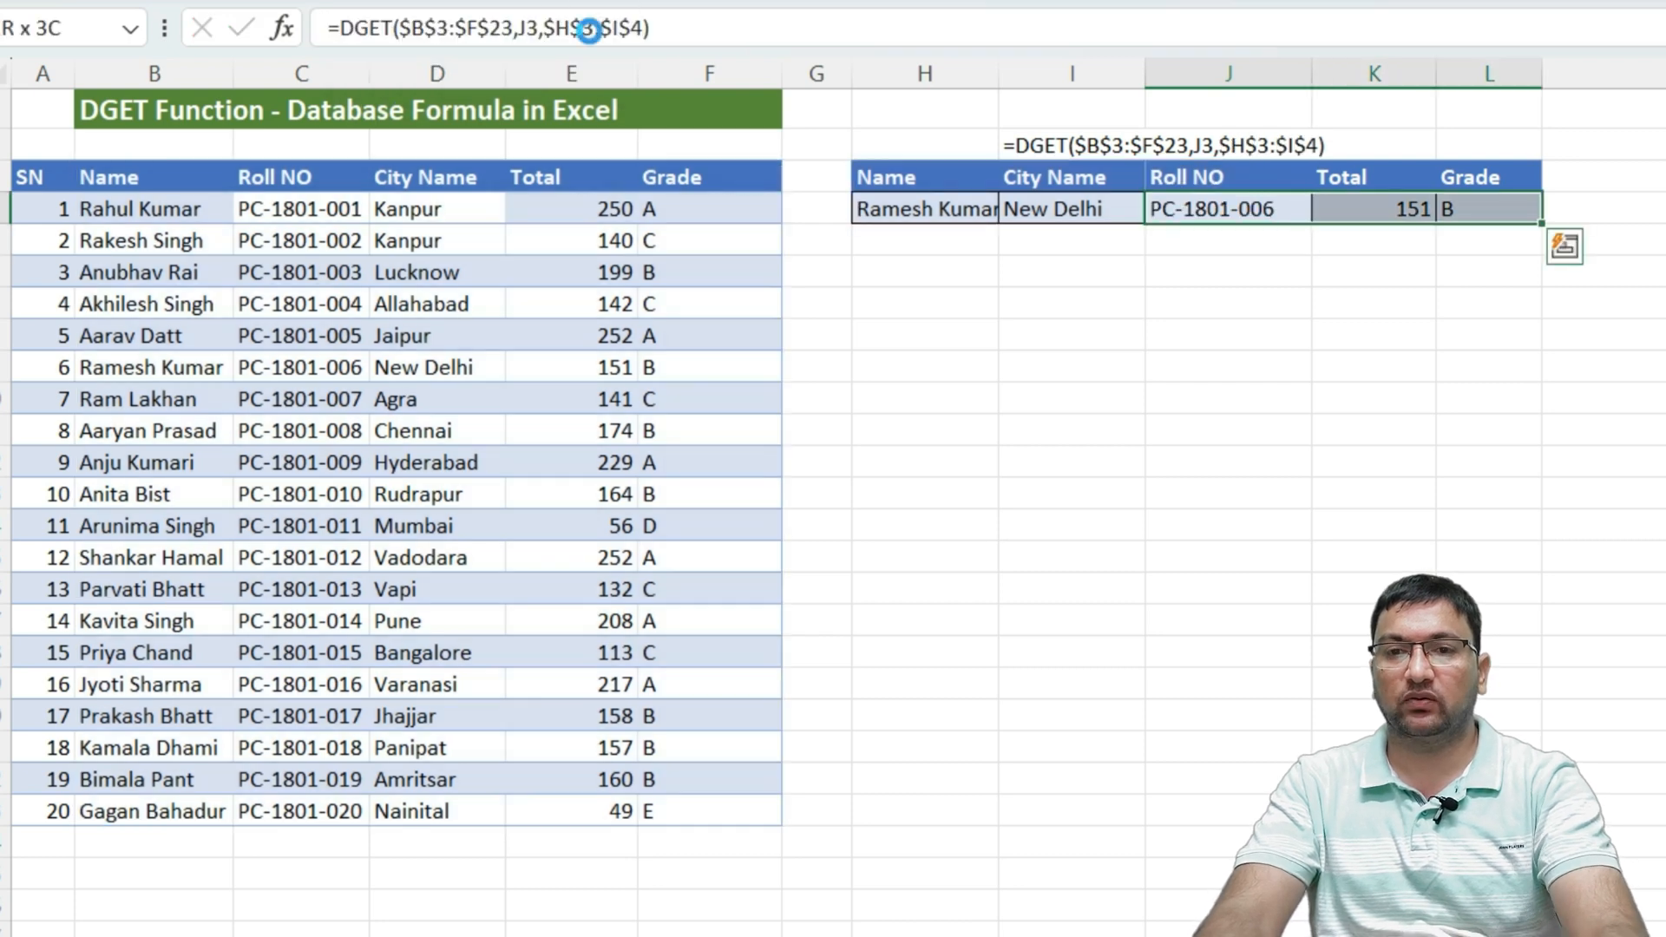
key("Left")
key("Right")
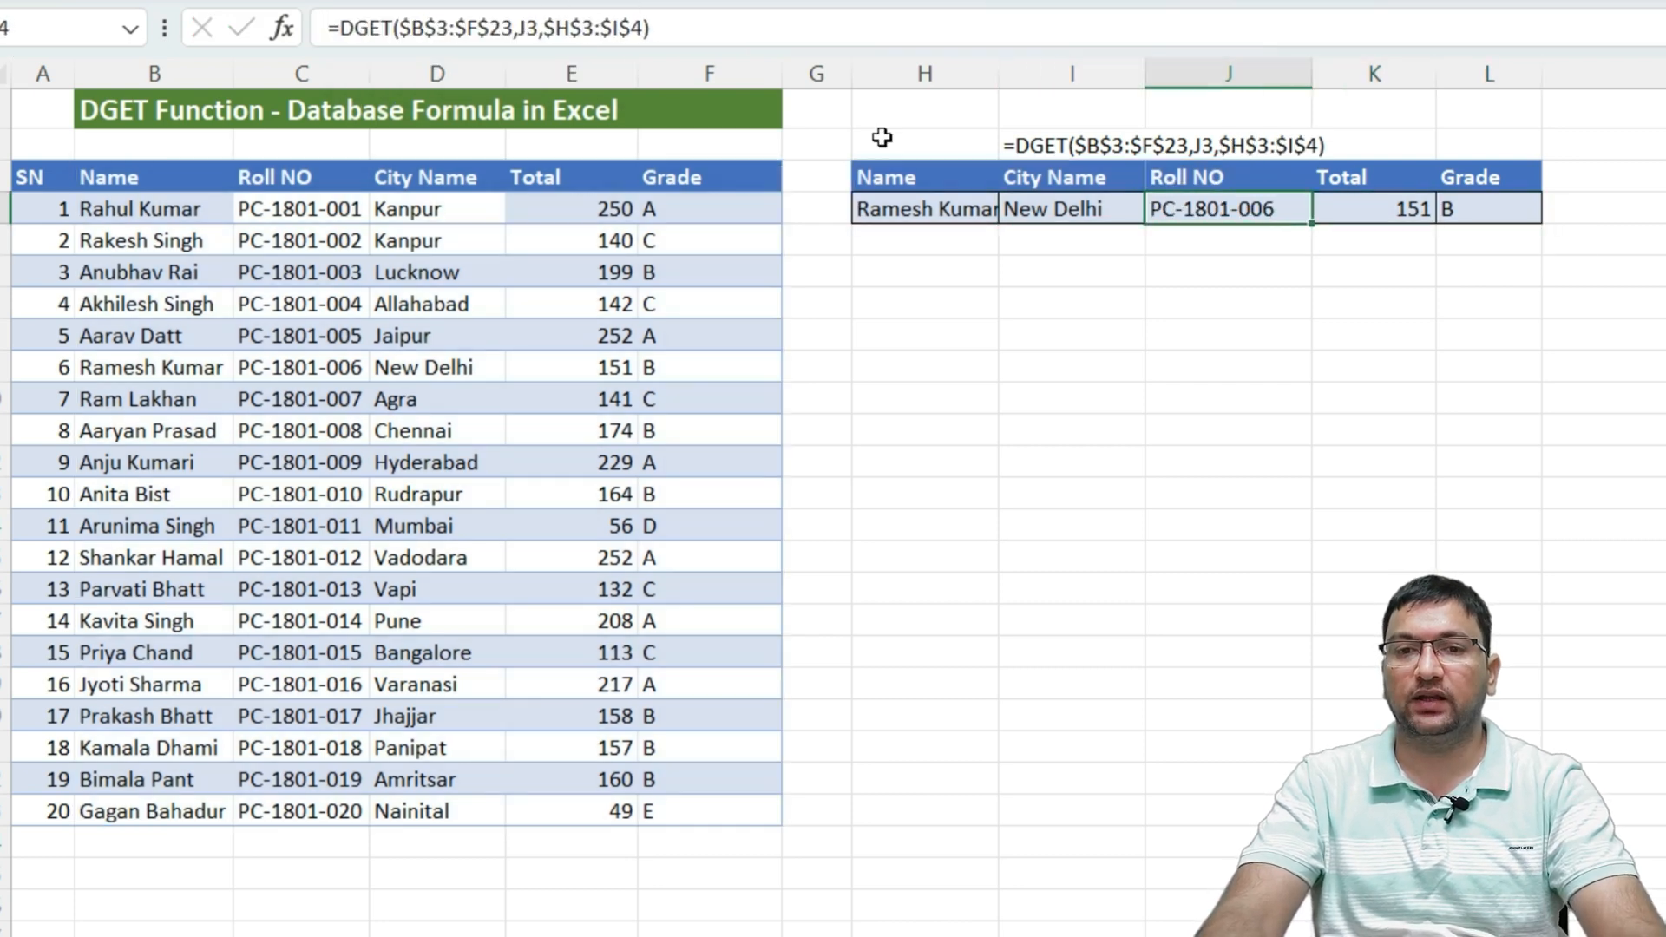
- Set the Name criterion in H4 to the student with SN 19 and the City Name criterion in I4 to Amritsar
left_click(990, 222)
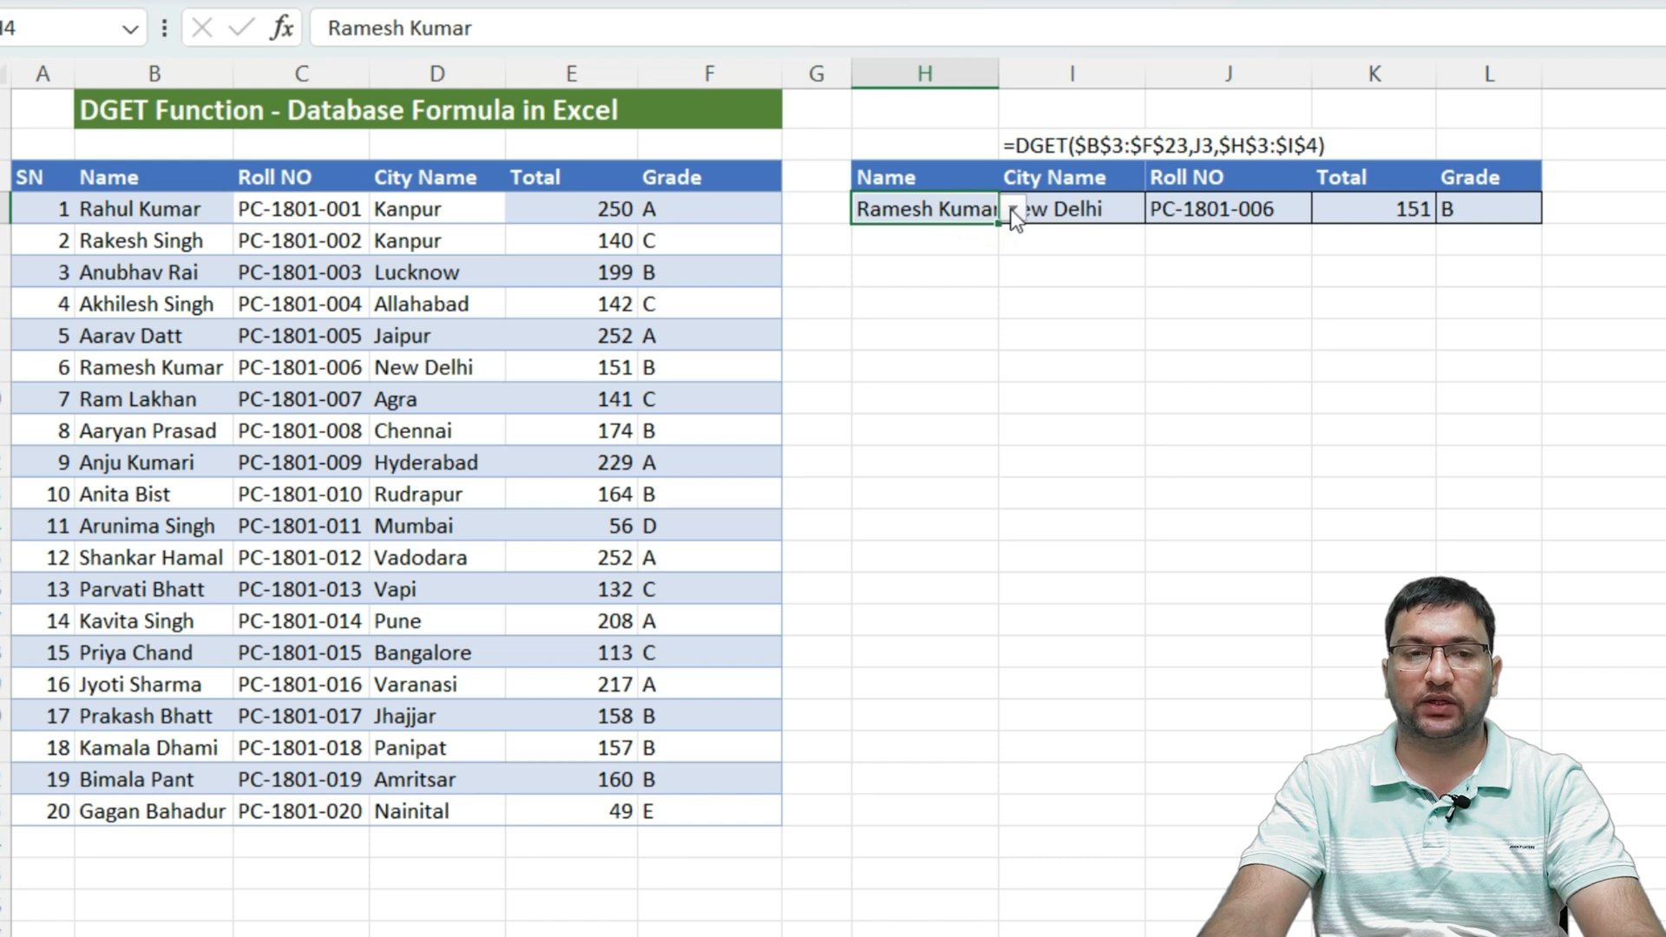
left_click(1012, 210)
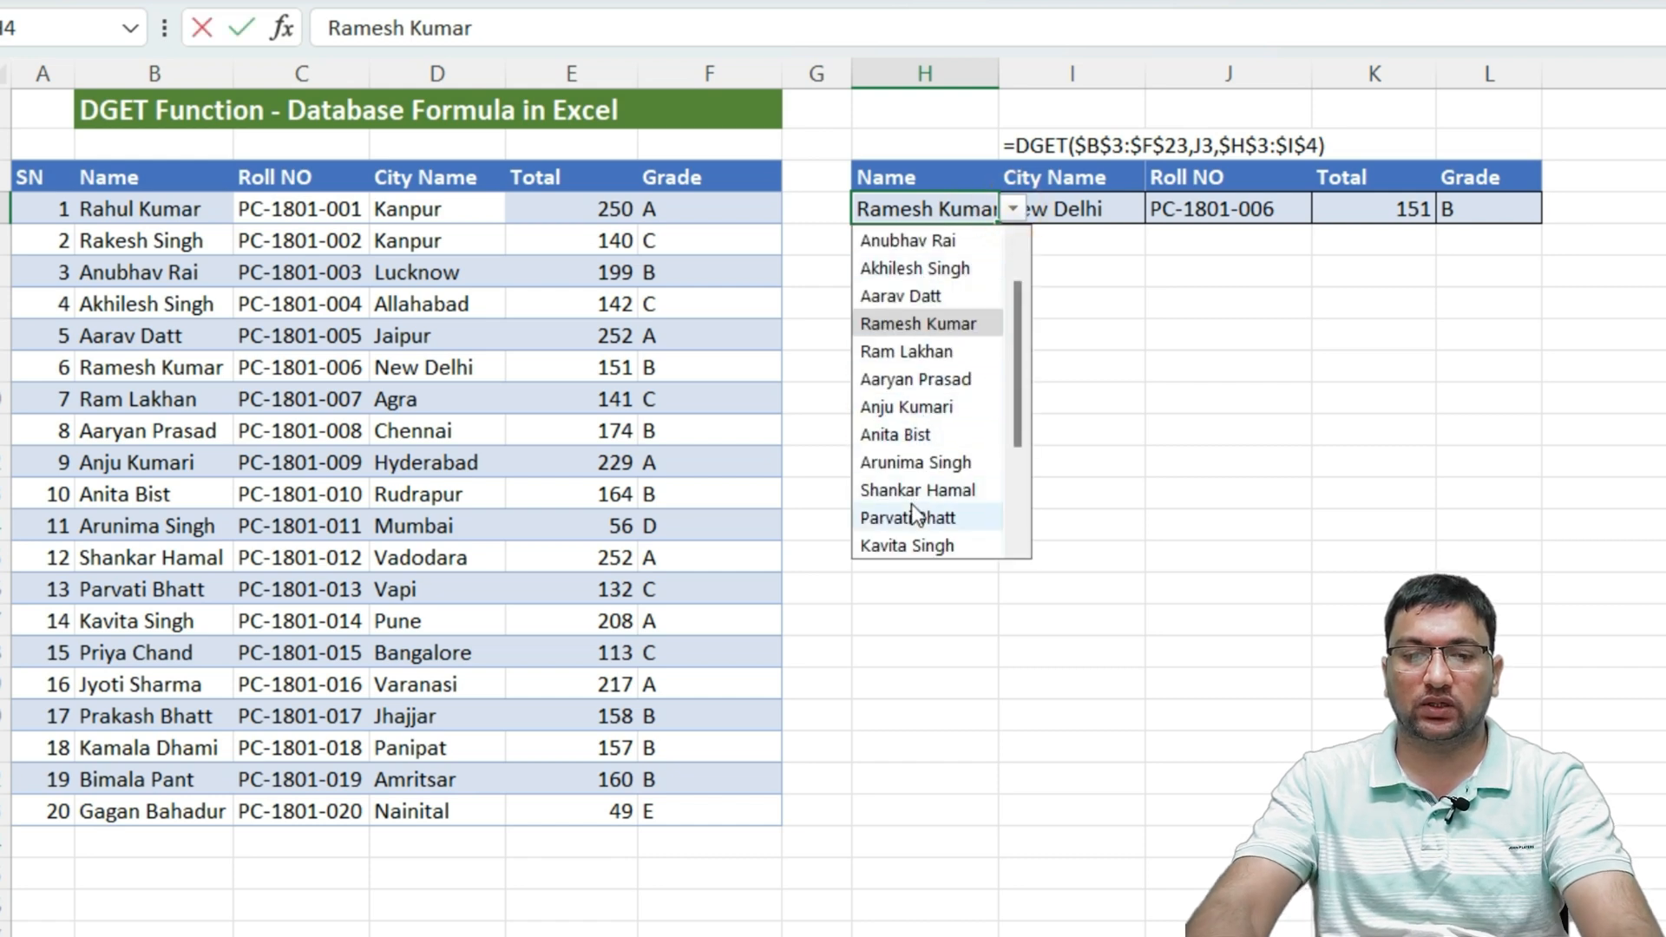
type("bil")
key("Tab")
type("am")
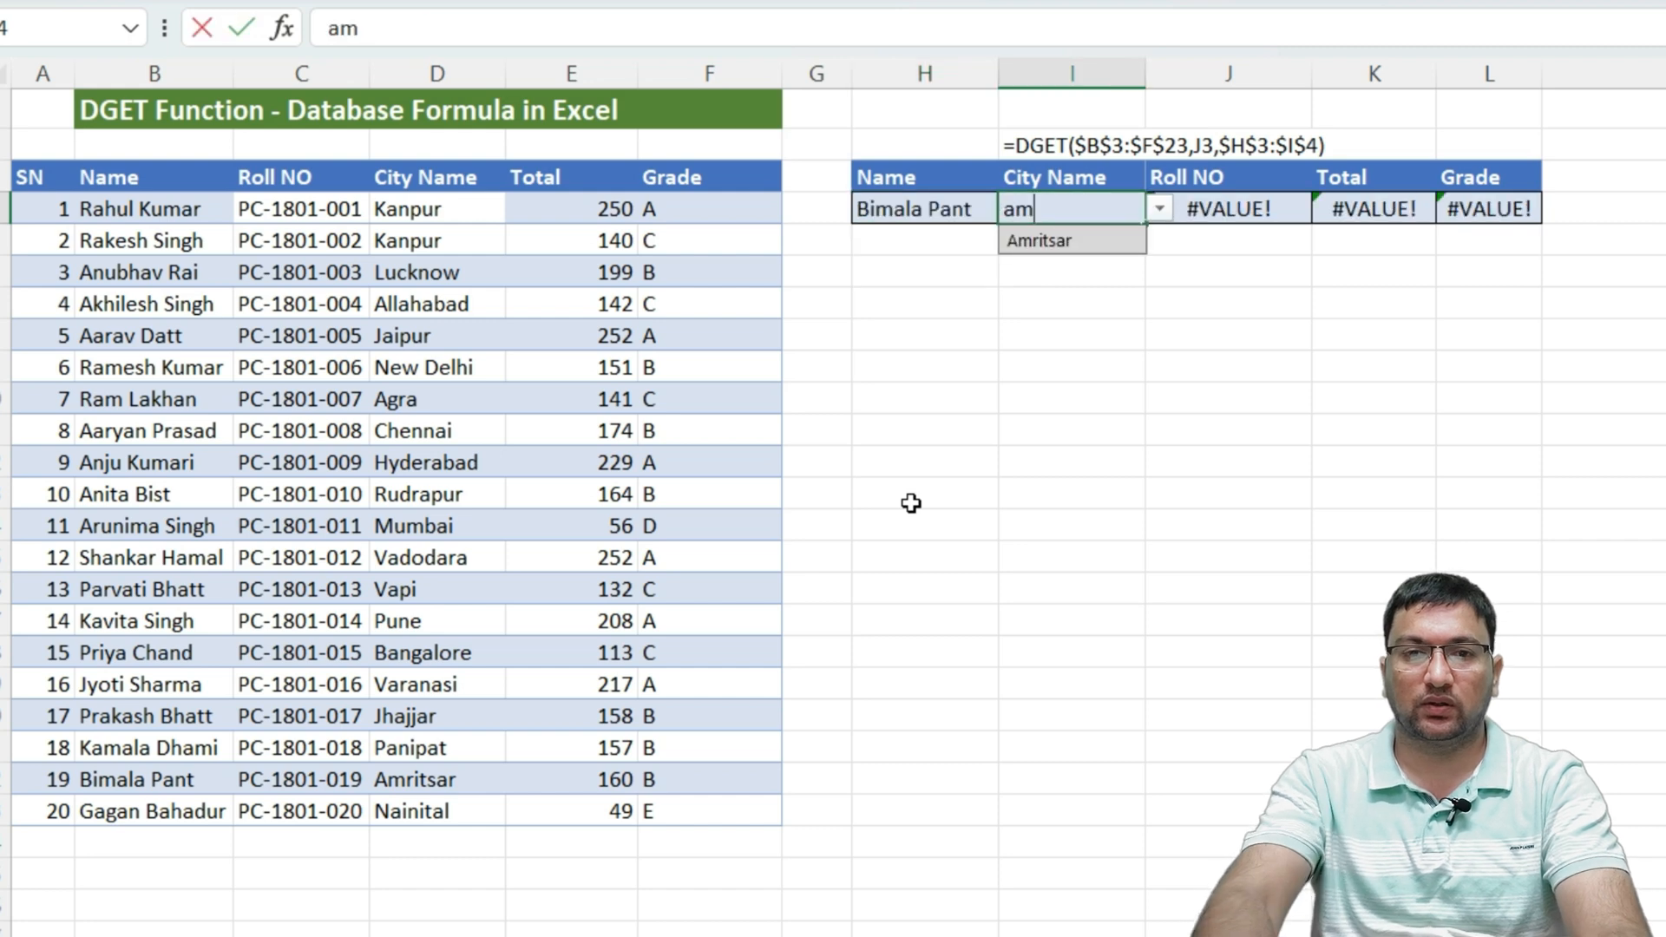
key("Tab")
- Compare the SN 19 database record with the lookup row and review the Name and City Name criteria range H3:I4
left_click_drag(98, 779, 712, 779)
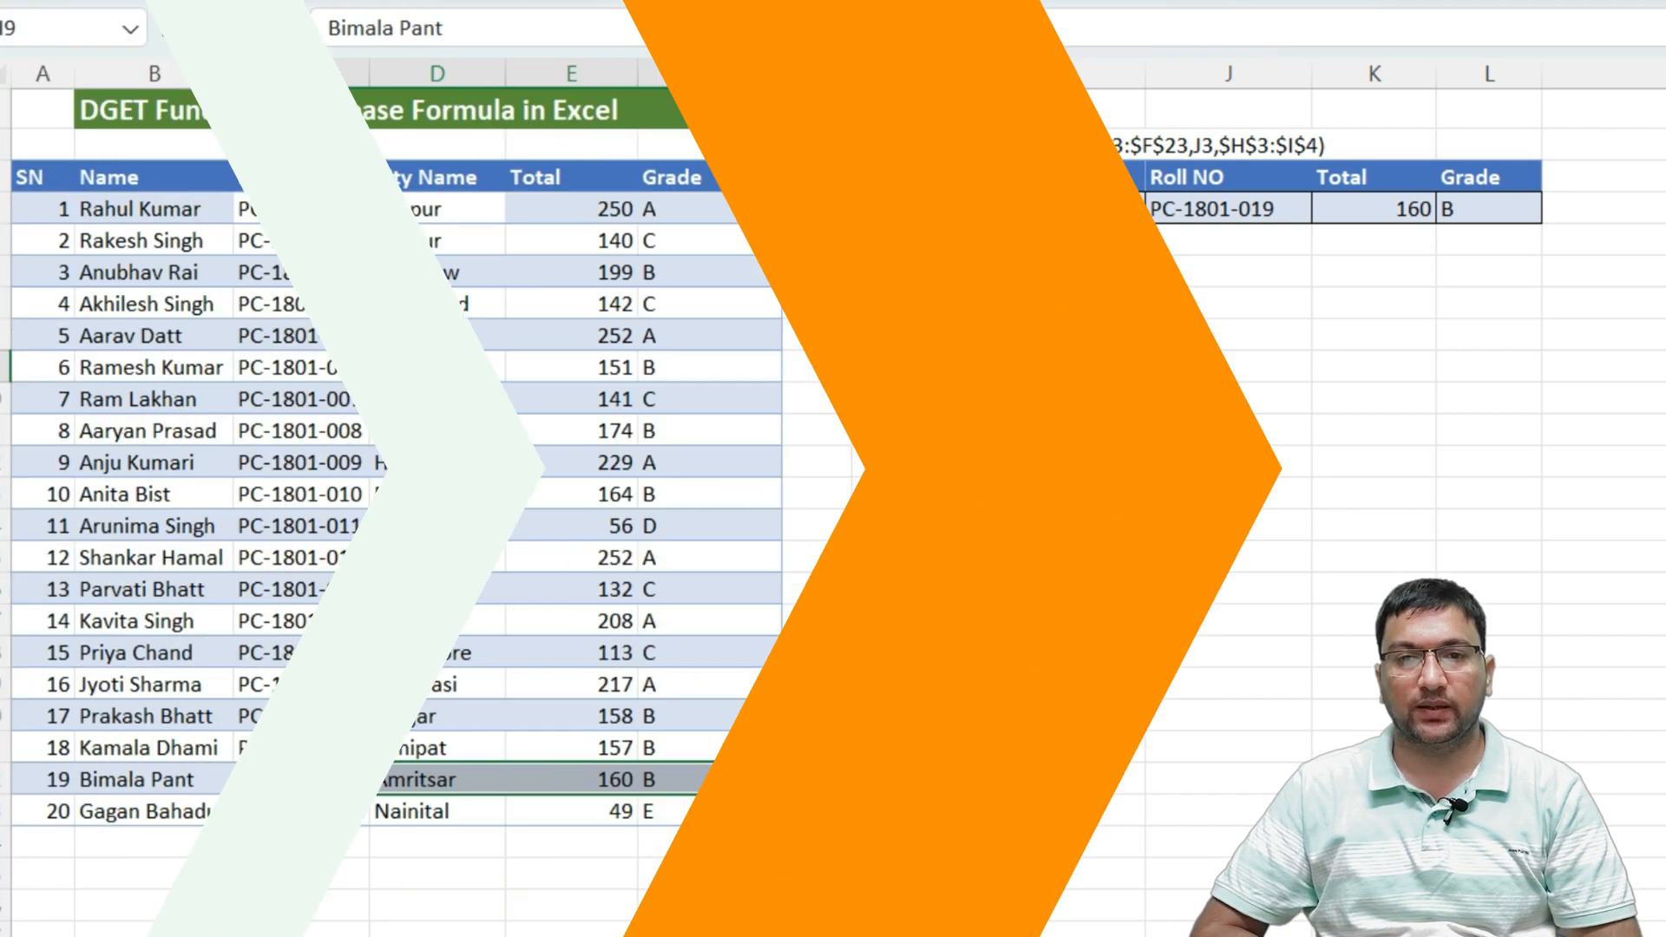
left_click(925, 379)
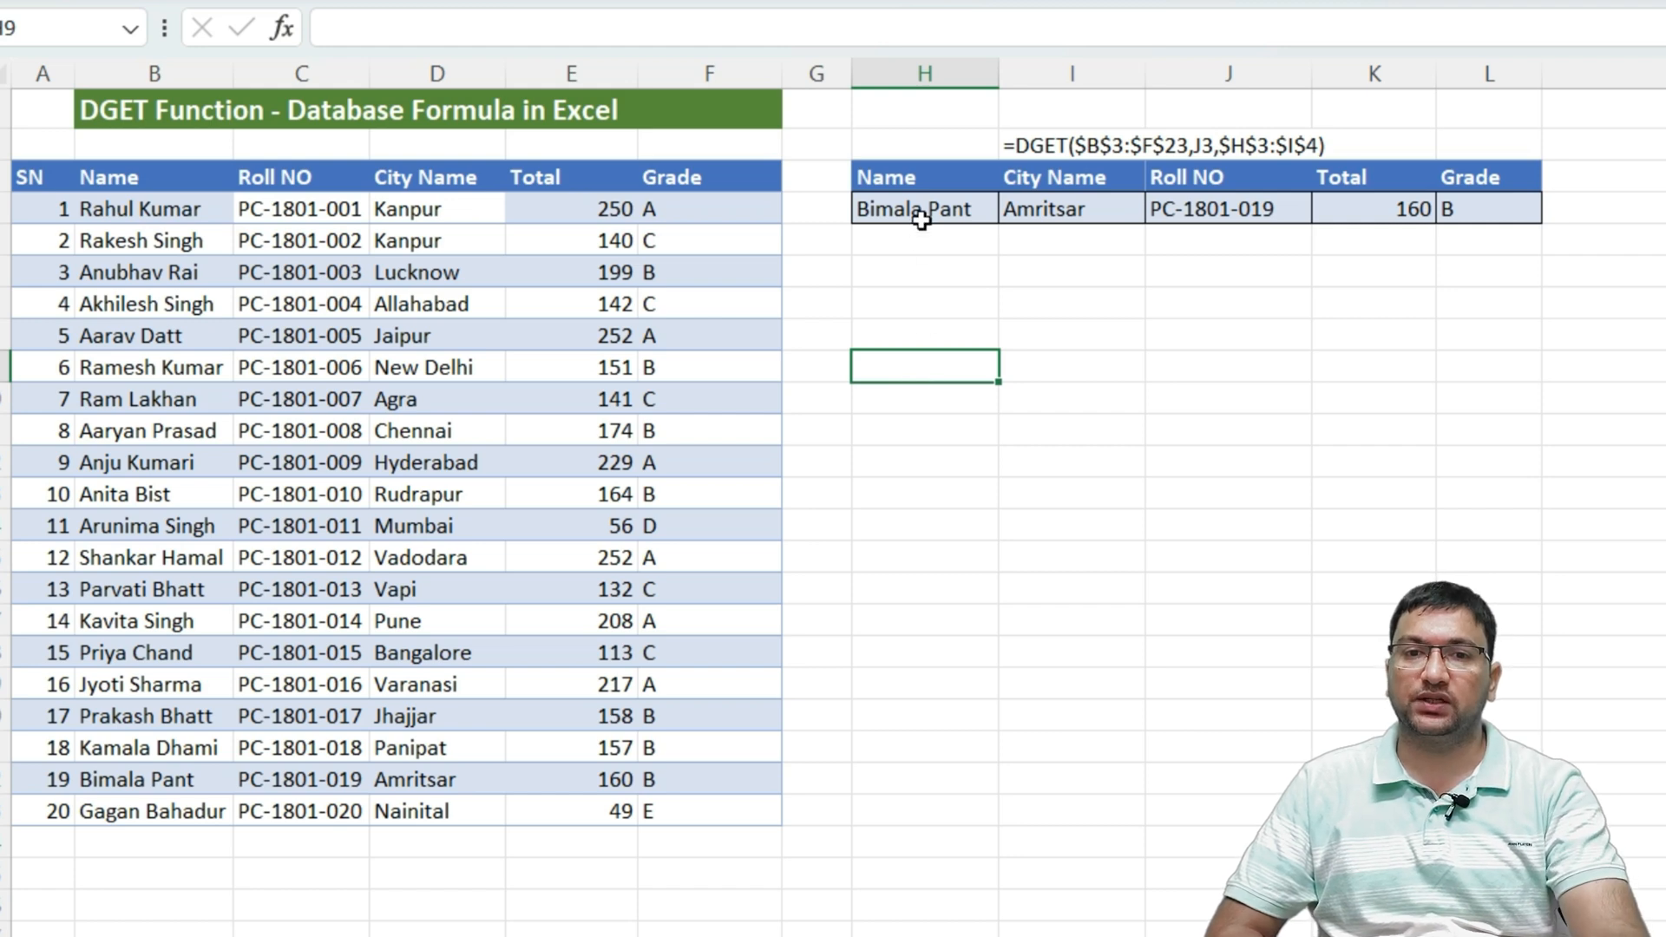
left_click(922, 174)
left_click_drag(943, 184, 1076, 212)
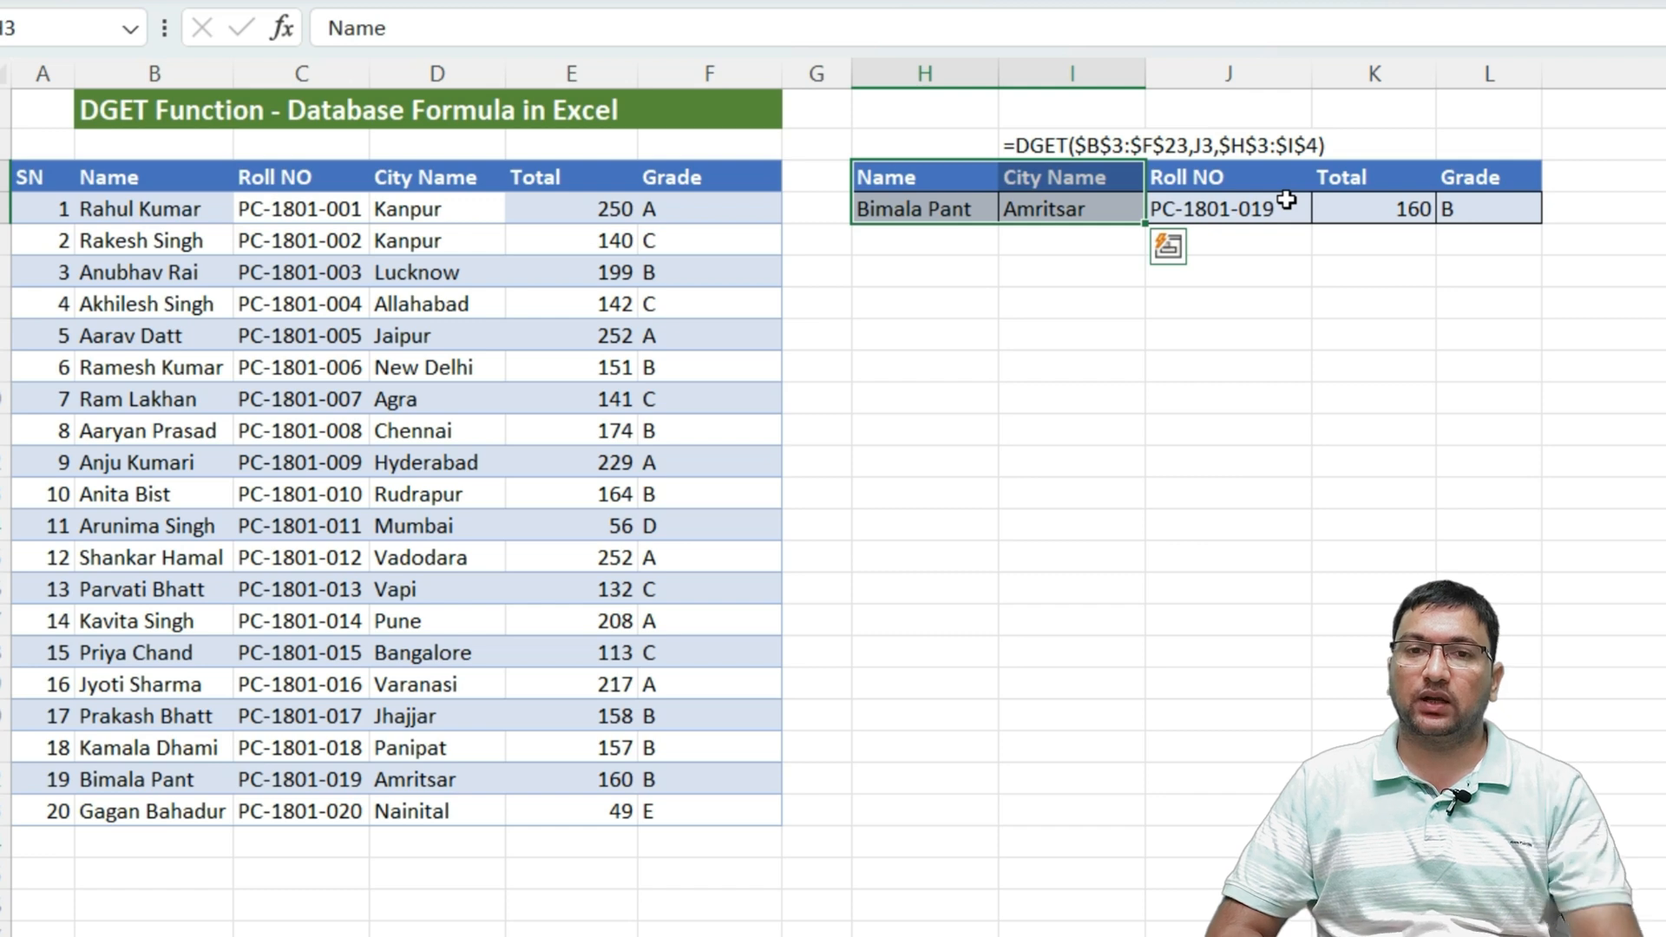
left_click(1036, 246)
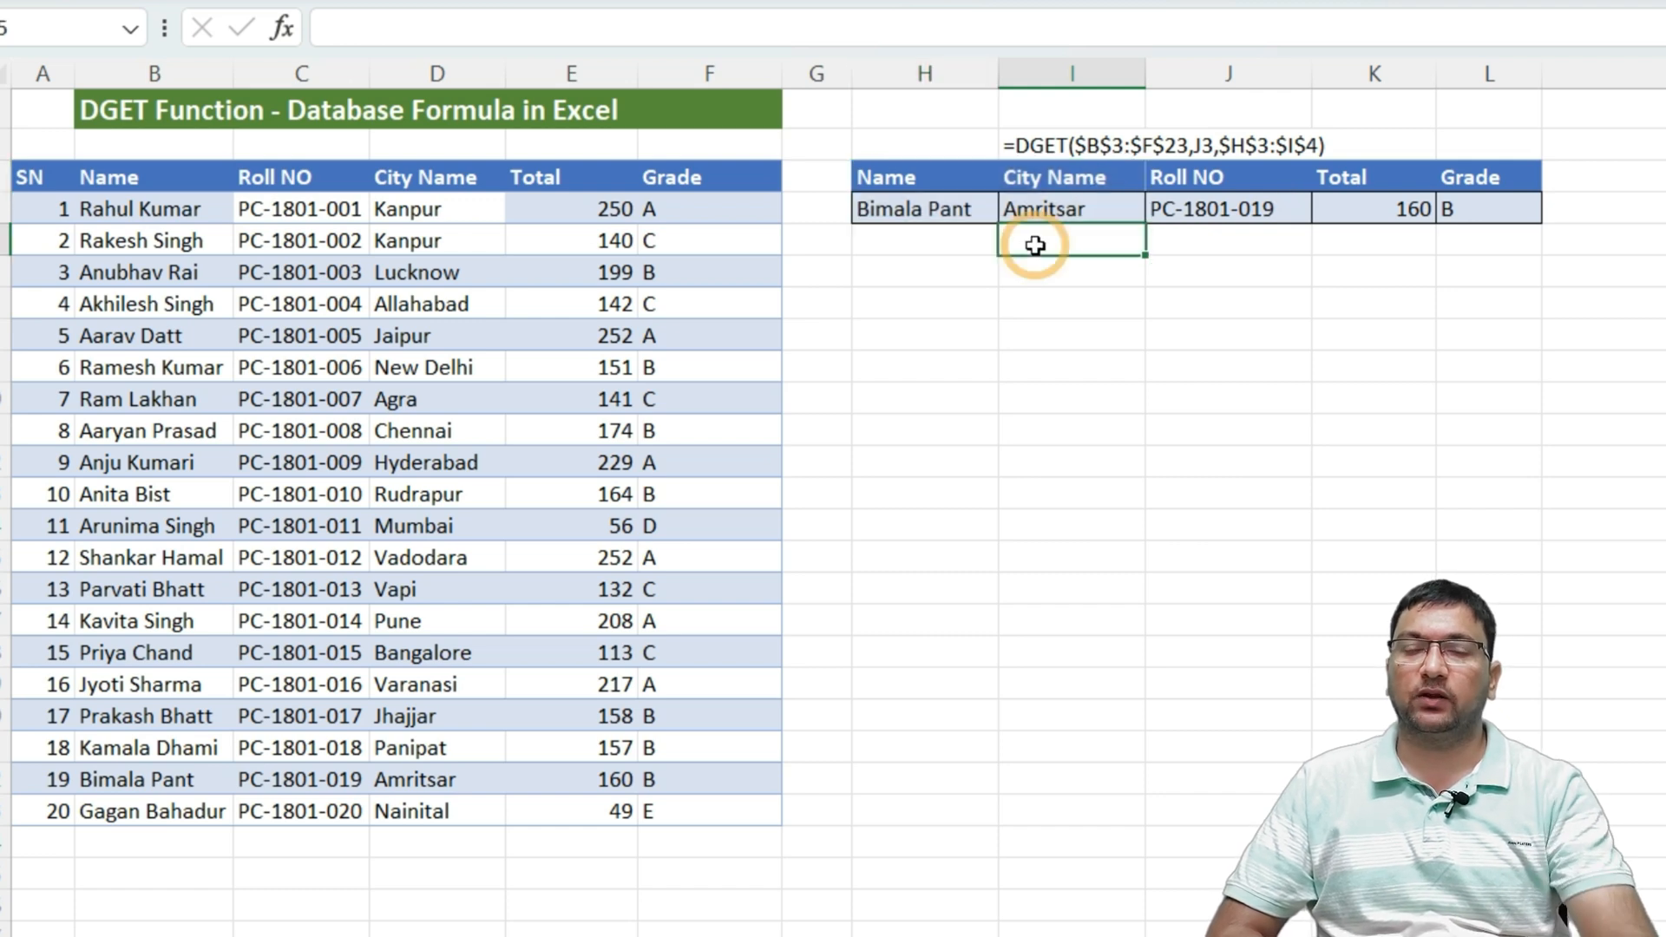